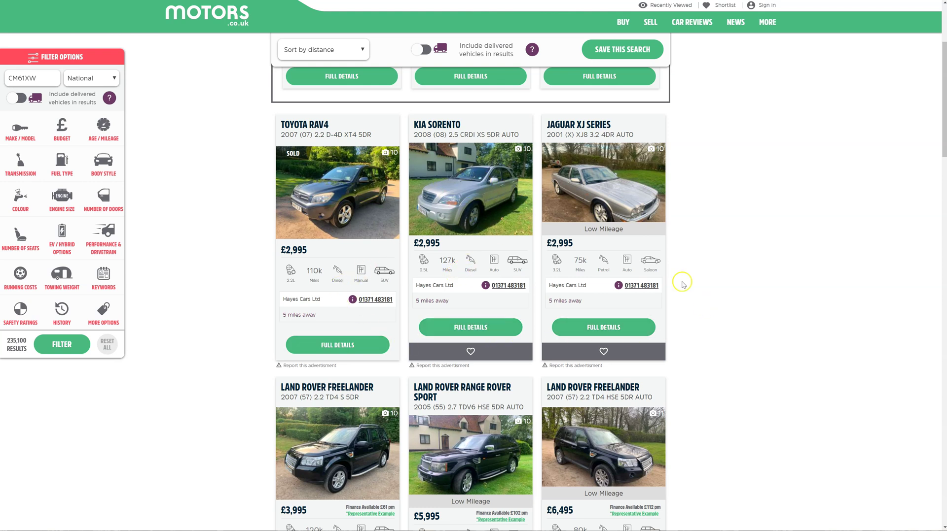
Examine the used-car listings on the Motors results page, including each card's photo, title, price and specifications
{"action": "scroll", "coordinate": [257, 223], "scroll_direction": "down", "scroll_amount": 2}
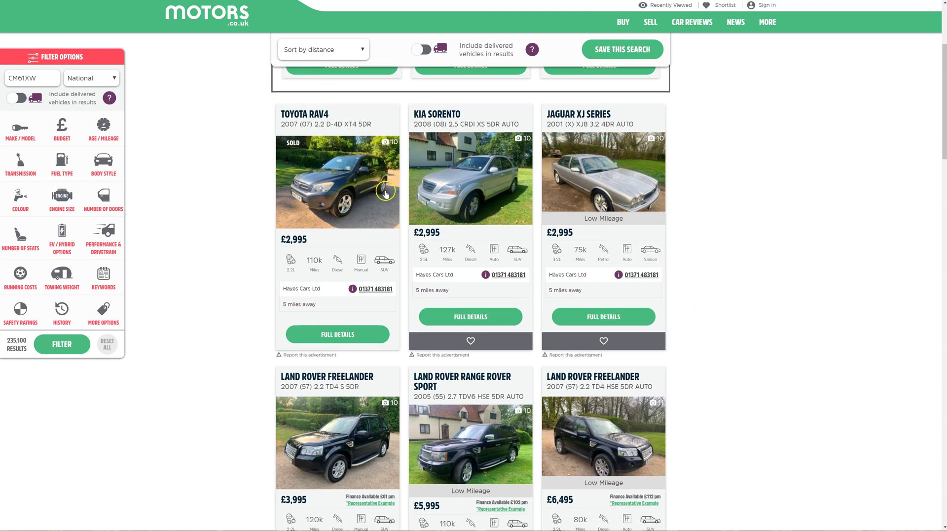
{"action": "scroll", "coordinate": [403, 262], "scroll_direction": "up", "scroll_amount": 3}
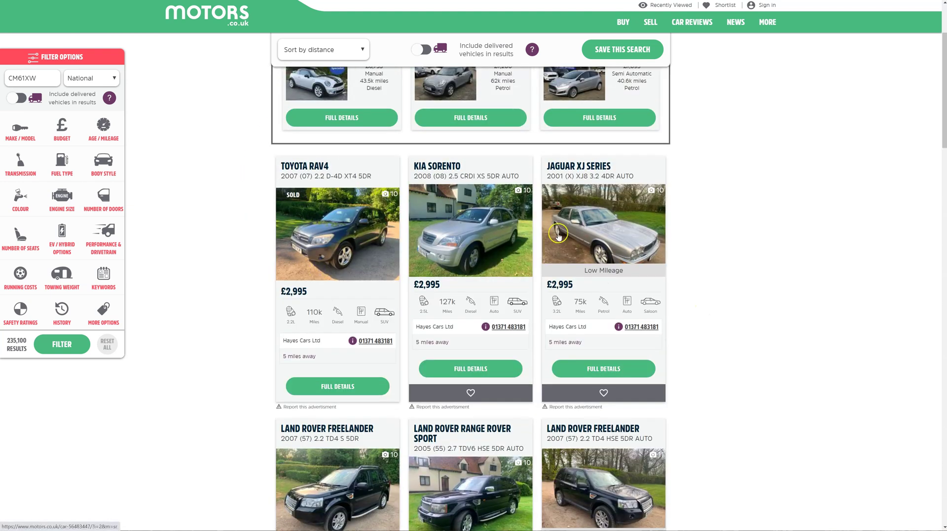
{"action": "scroll", "coordinate": [403, 262], "scroll_direction": "down", "scroll_amount": 1}
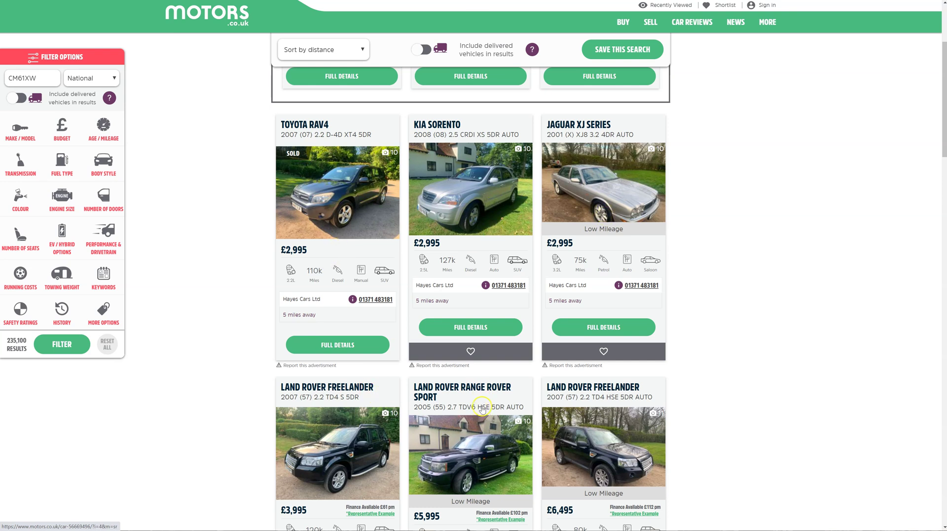
{"action": "scroll", "coordinate": [397, 346], "scroll_direction": "down", "scroll_amount": 3}
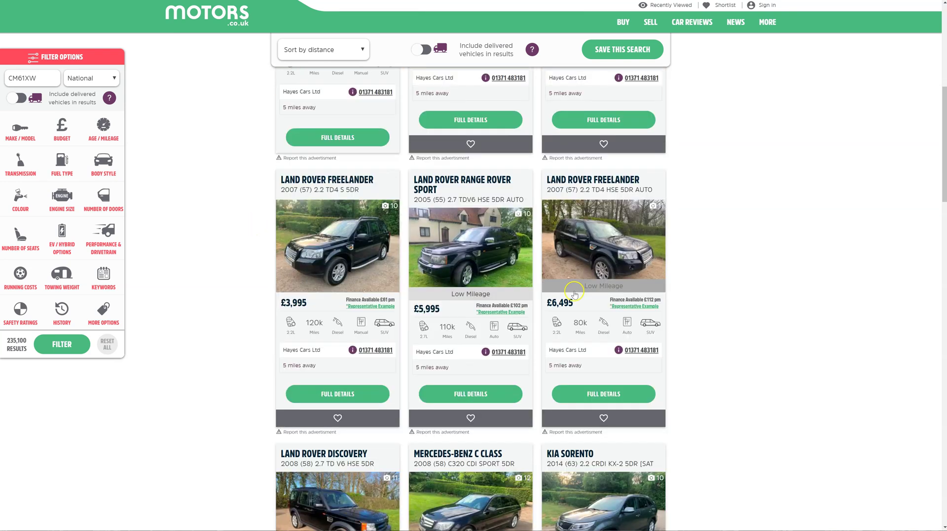
{"action": "scroll", "coordinate": [298, 220], "scroll_direction": "up", "scroll_amount": 3}
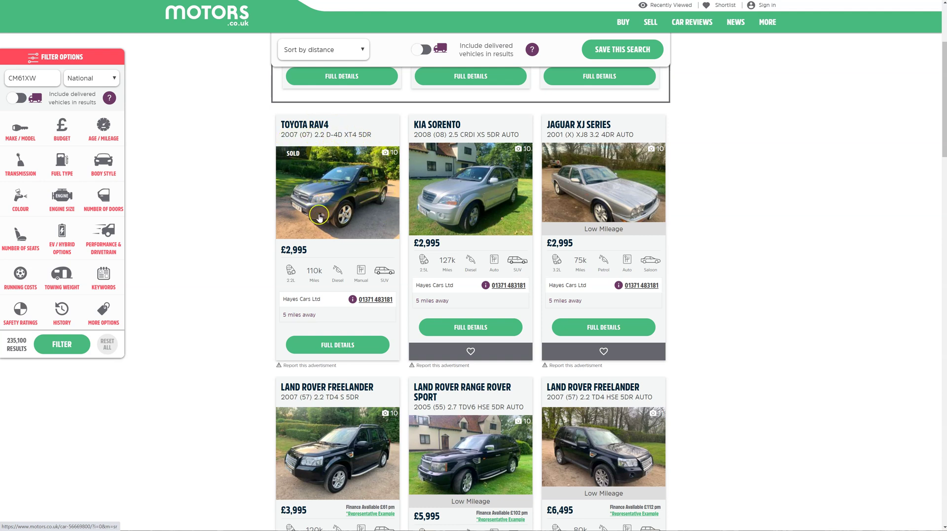
{"action": "left_click_drag", "start_coordinate": [279, 250], "coordinate": [304, 250]}
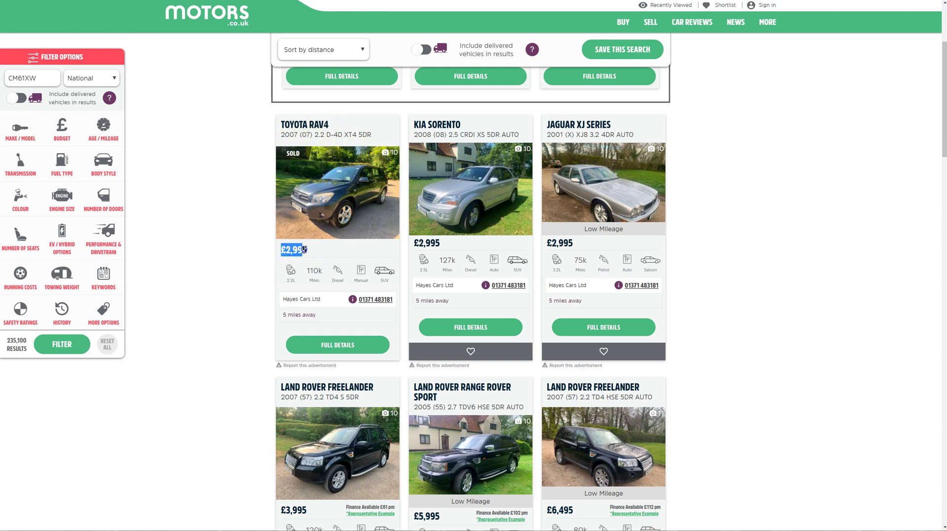
{"action": "left_click", "coordinate": [312, 253]}
{"action": "left_click", "coordinate": [223, 225]}
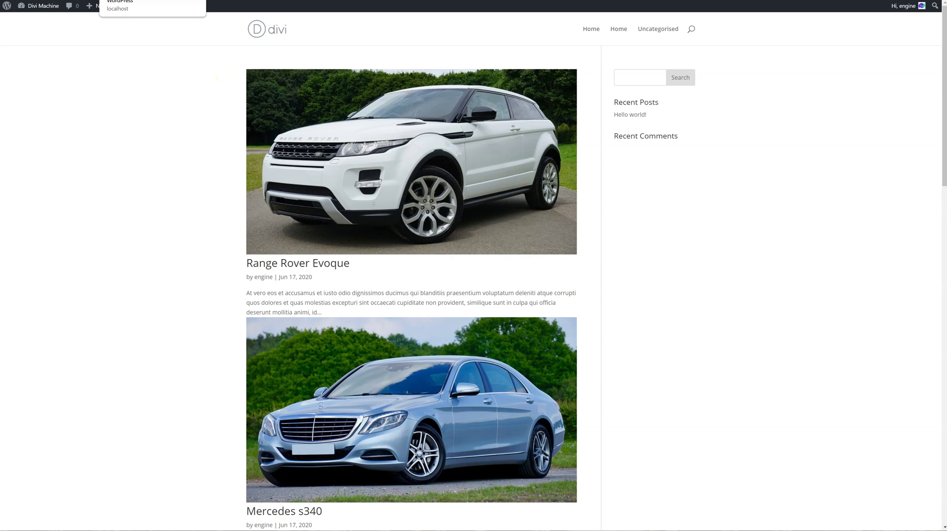
Switch to the WordPress admin and create a section in the Divi Library named "Loop Layout"
{"action": "left_click", "coordinate": [148, 1]}
{"action": "left_click", "coordinate": [38, 300]}
{"action": "left_click", "coordinate": [135, 51]}
{"action": "left_click", "coordinate": [474, 163]}
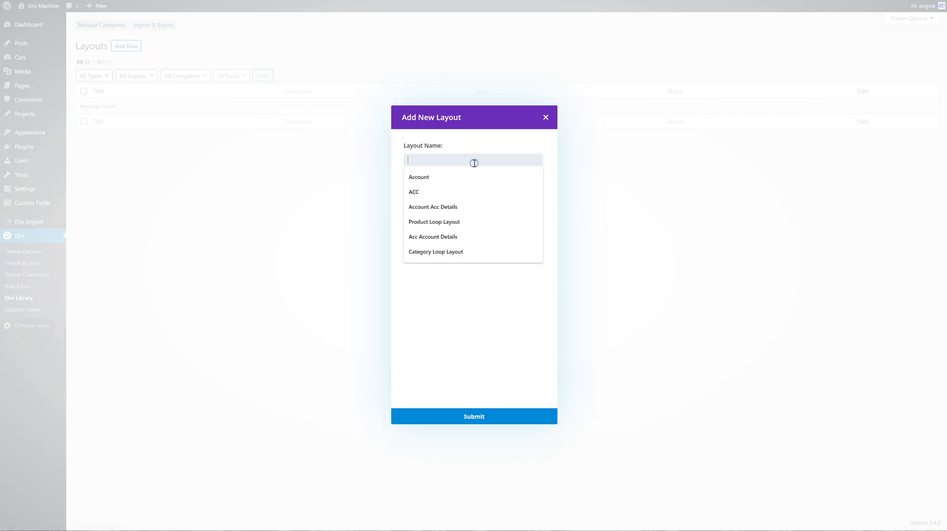
{"action": "type", "text": "Loop Layout"}
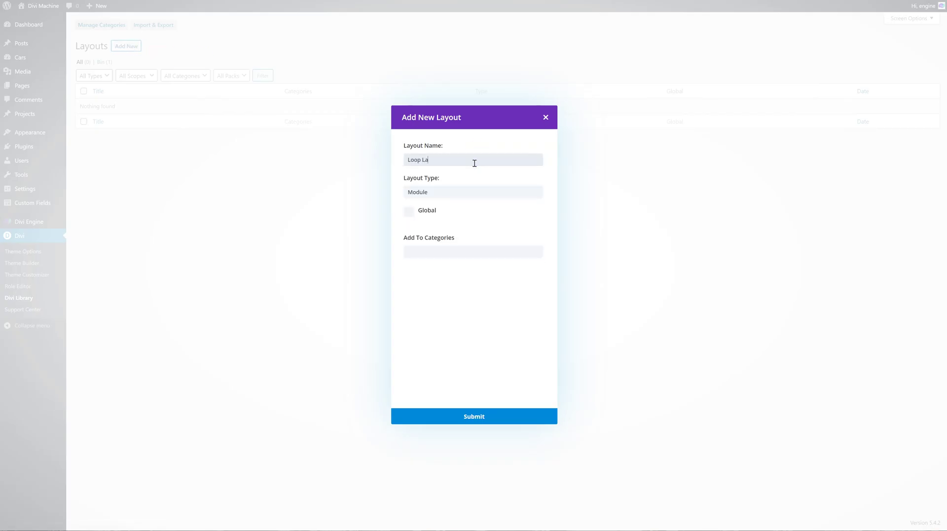
{"action": "left_click", "coordinate": [511, 191]}
{"action": "left_click", "coordinate": [505, 229]}
{"action": "left_click", "coordinate": [491, 417]}
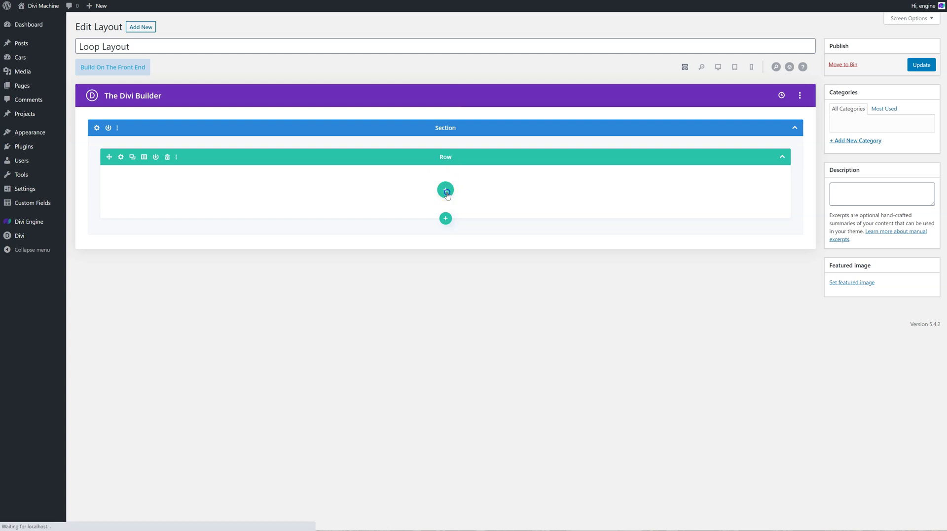
Give the empty row a single-column structure and insert the .Thumbnail - Divi Machine module into it
{"action": "left_click", "coordinate": [446, 189]}
{"action": "left_click", "coordinate": [474, 184]}
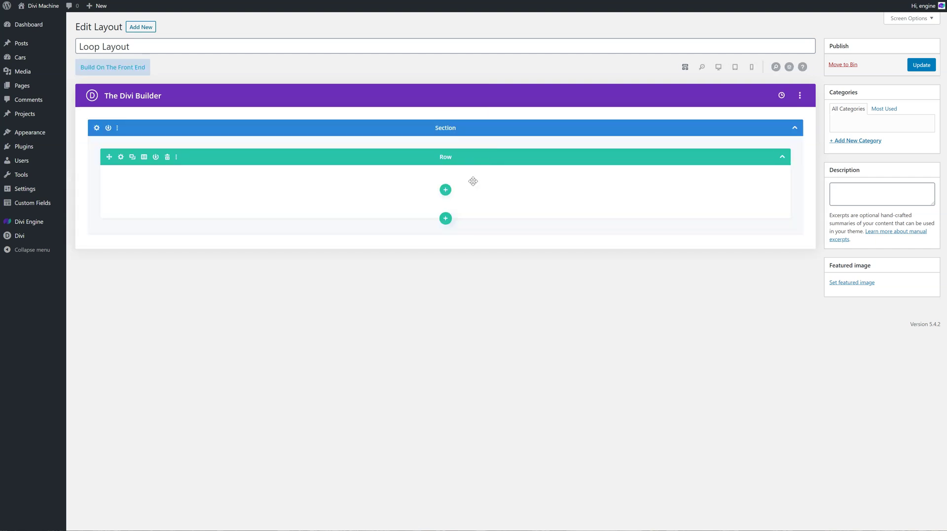
{"action": "left_click", "coordinate": [445, 189]}
{"action": "left_click", "coordinate": [413, 246]}
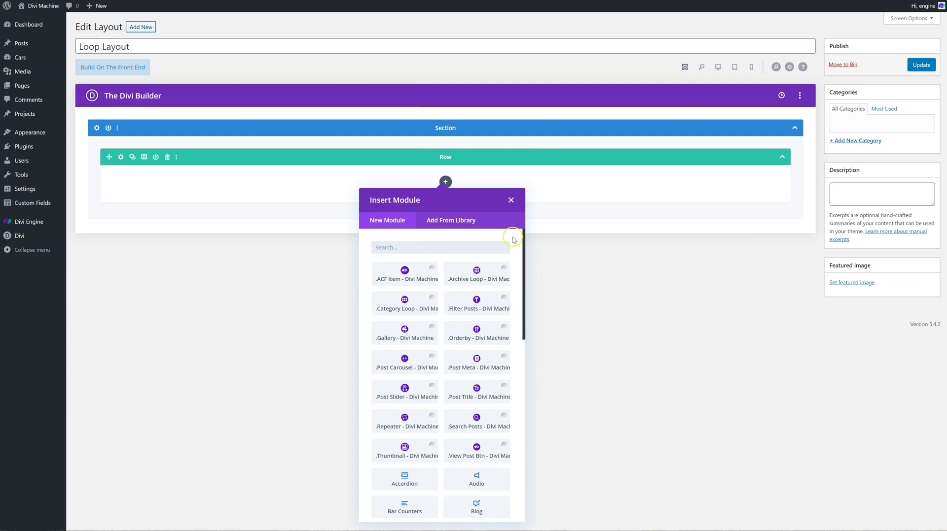
{"action": "type", "text": "thu"}
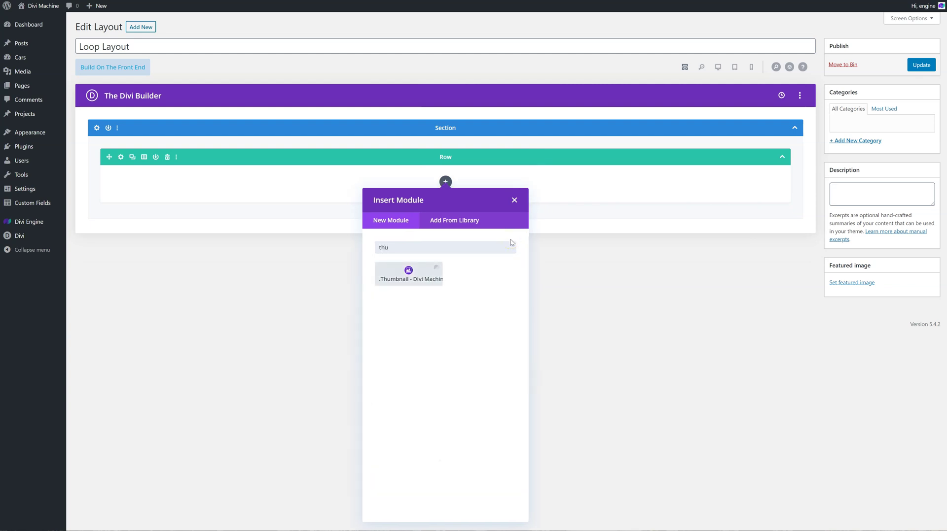
{"action": "left_click", "coordinate": [408, 276]}
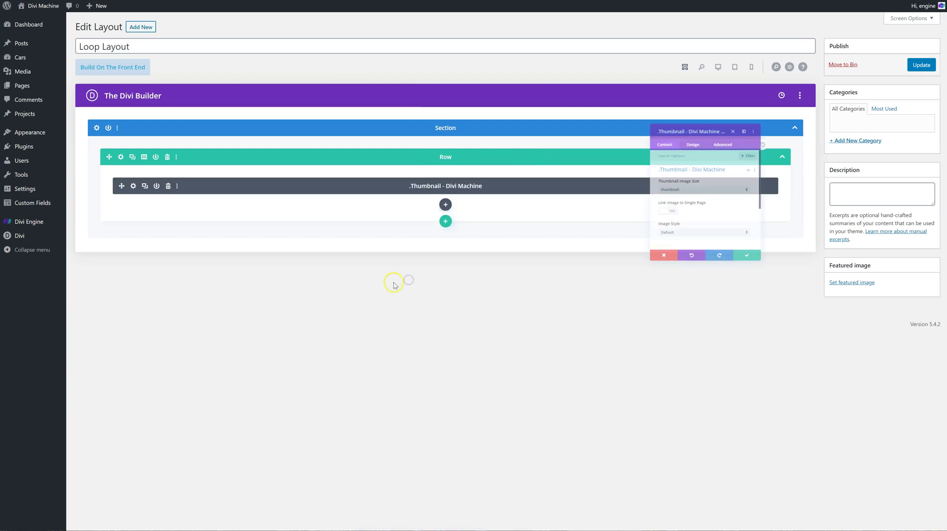
Preview the thumbnail module in desktop view, return to wireframe view, and enable linking the image to the single page
{"action": "left_click", "coordinate": [716, 70]}
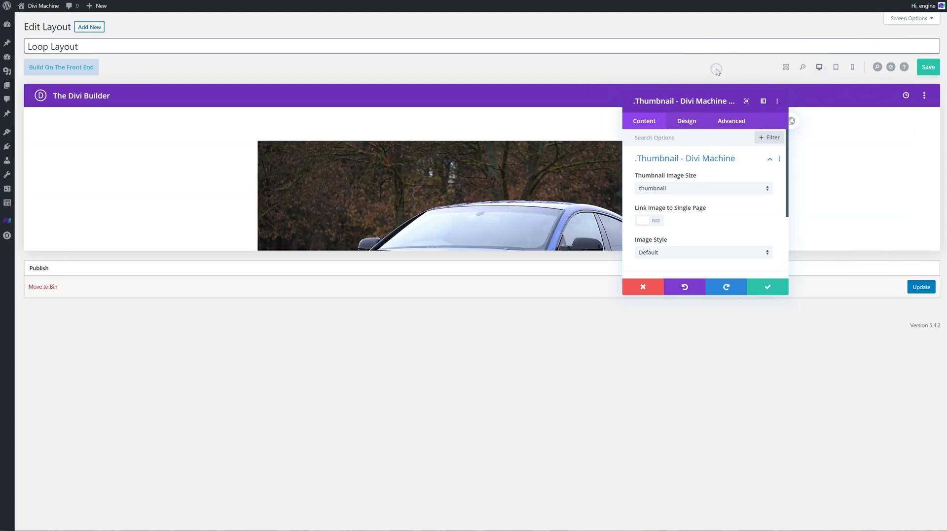
{"action": "left_click", "coordinate": [778, 68]}
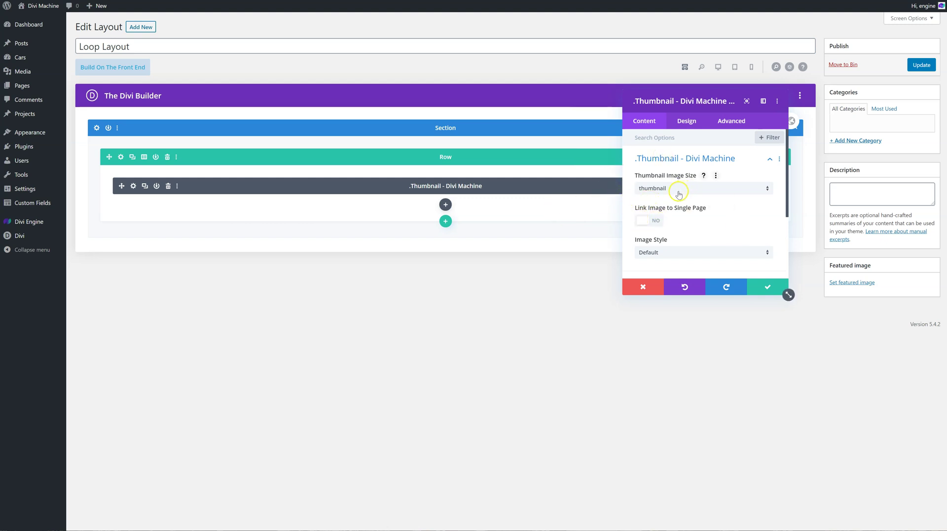
{"action": "left_click", "coordinate": [649, 221]}
{"action": "left_click", "coordinate": [652, 222]}
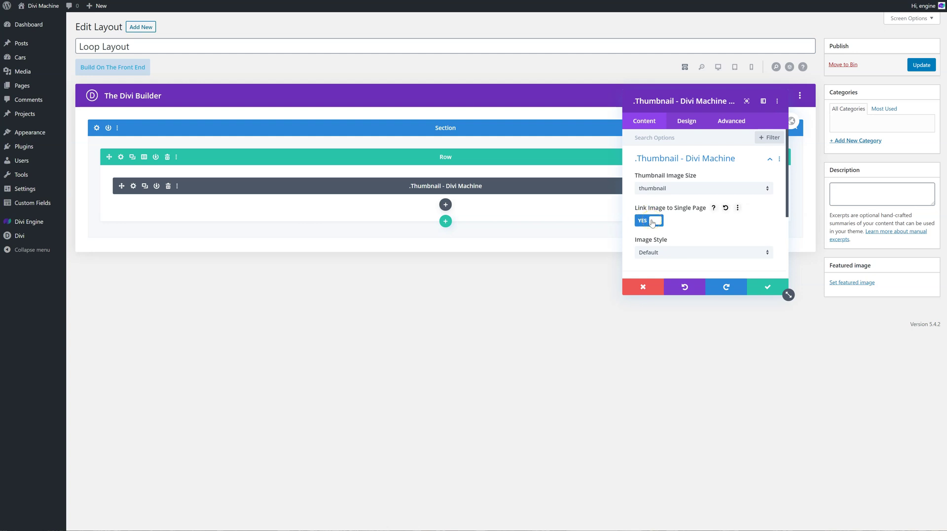
Try the Flip Image style for the thumbnail and examine the ACF fields offered for the second image
{"action": "scroll", "coordinate": [687, 245], "scroll_direction": "down", "scroll_amount": 2}
{"action": "left_click", "coordinate": [672, 212]}
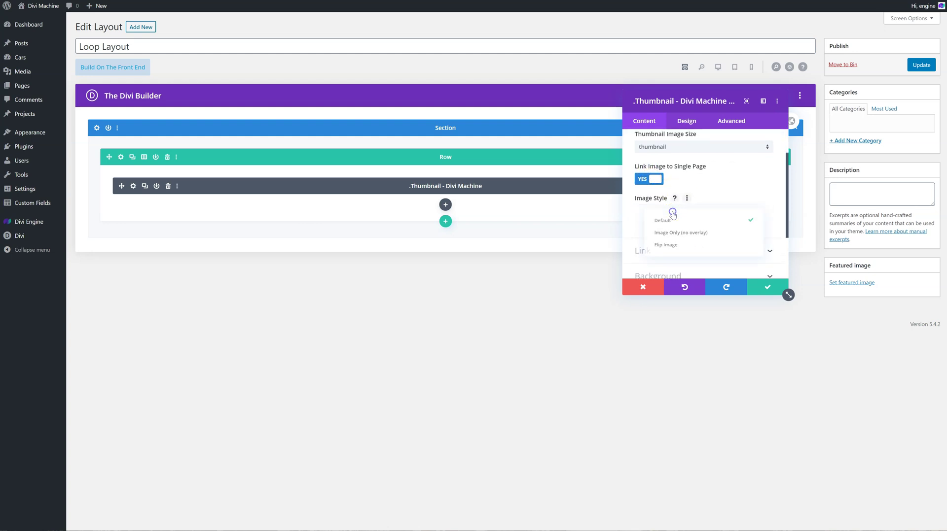
{"action": "left_click", "coordinate": [666, 219]}
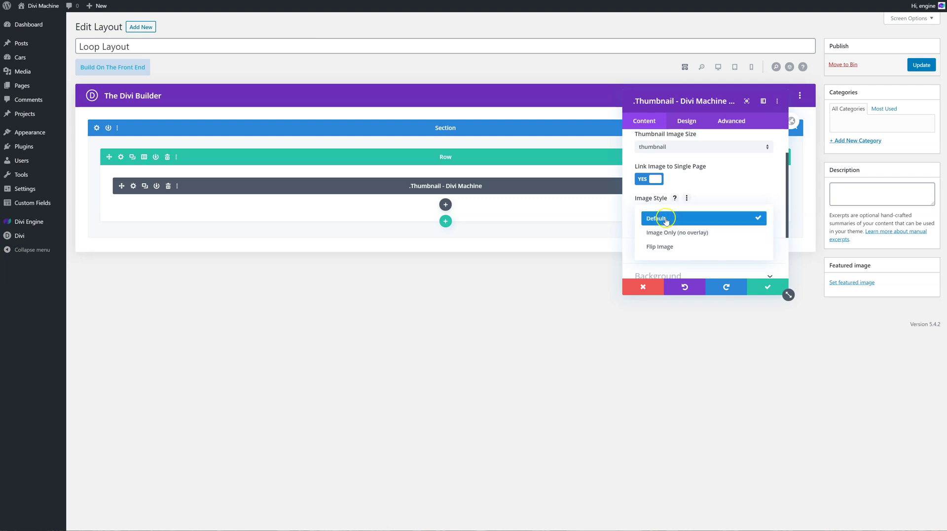
{"action": "left_click", "coordinate": [680, 238]}
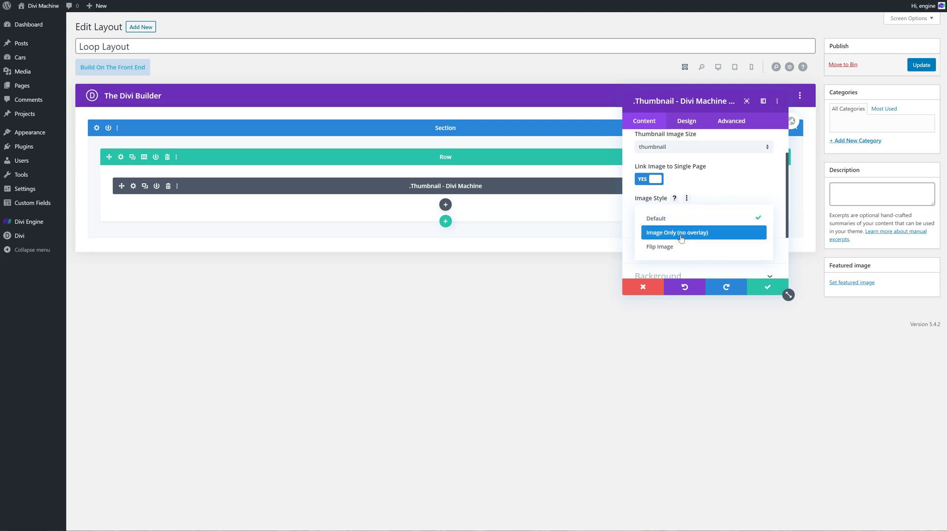
{"action": "left_click", "coordinate": [686, 247]}
{"action": "left_click", "coordinate": [678, 231]}
{"action": "scroll", "coordinate": [679, 232], "scroll_direction": "down", "scroll_amount": 1}
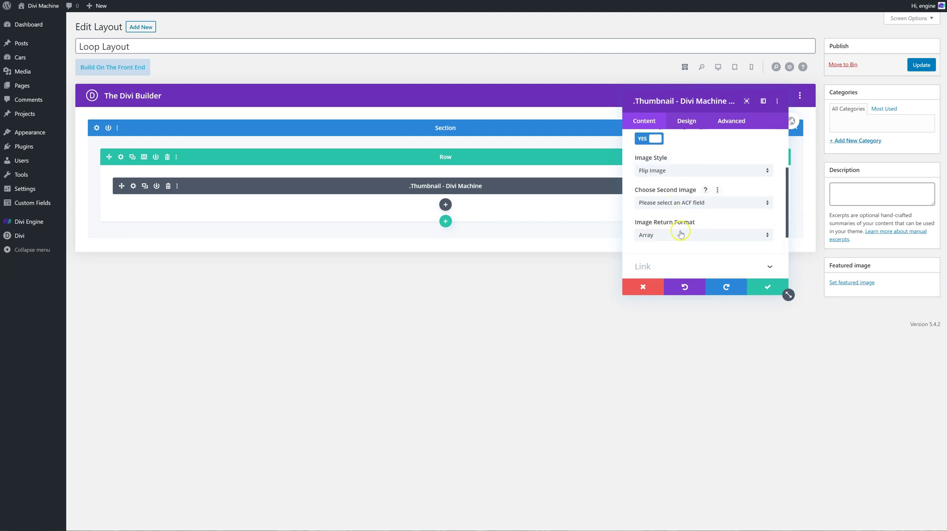
{"action": "left_click", "coordinate": [686, 202]}
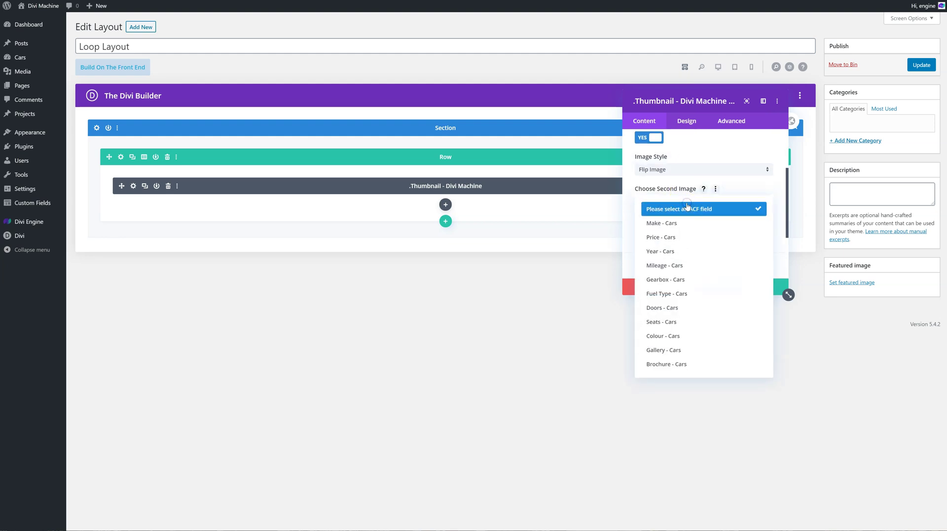
{"action": "left_click", "coordinate": [669, 170]}
{"action": "left_click", "coordinate": [683, 193]}
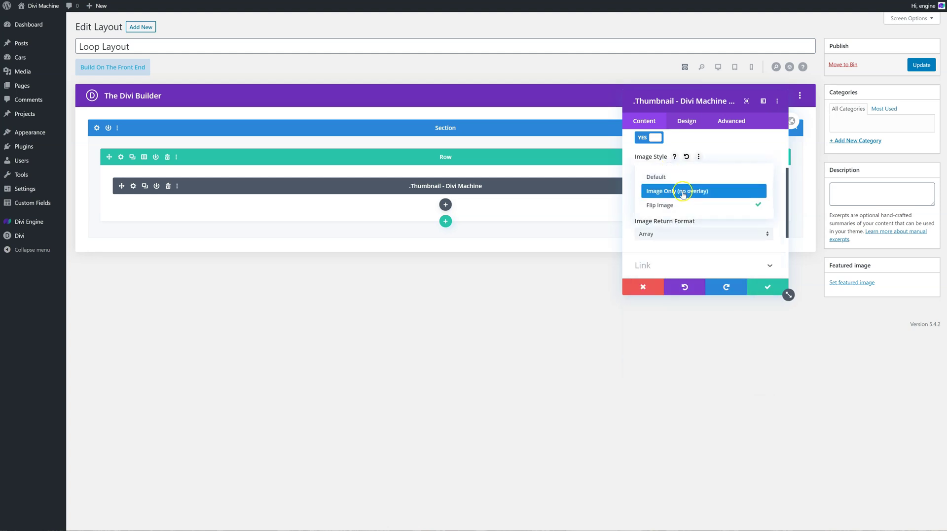
{"action": "left_click", "coordinate": [683, 205]}
{"action": "left_click", "coordinate": [682, 202]}
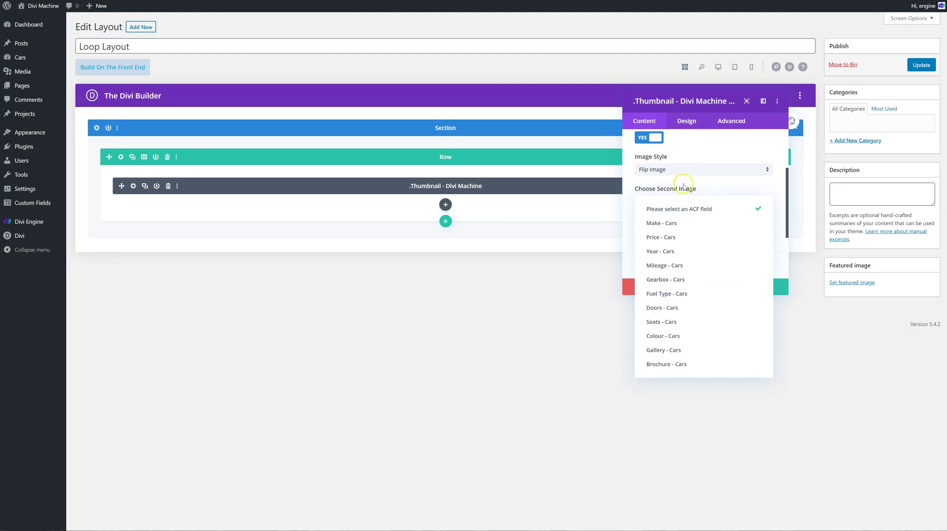
{"action": "left_click", "coordinate": [693, 299]}
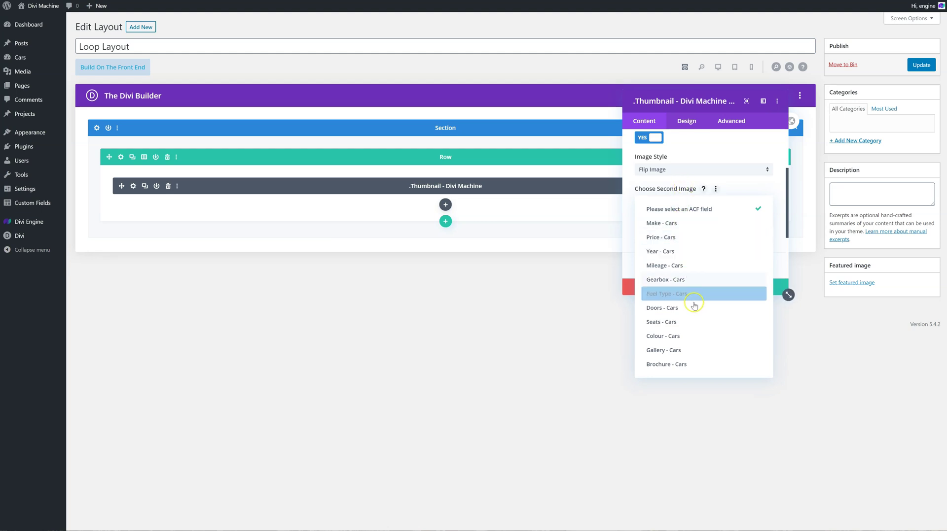
{"action": "left_click", "coordinate": [682, 208]}
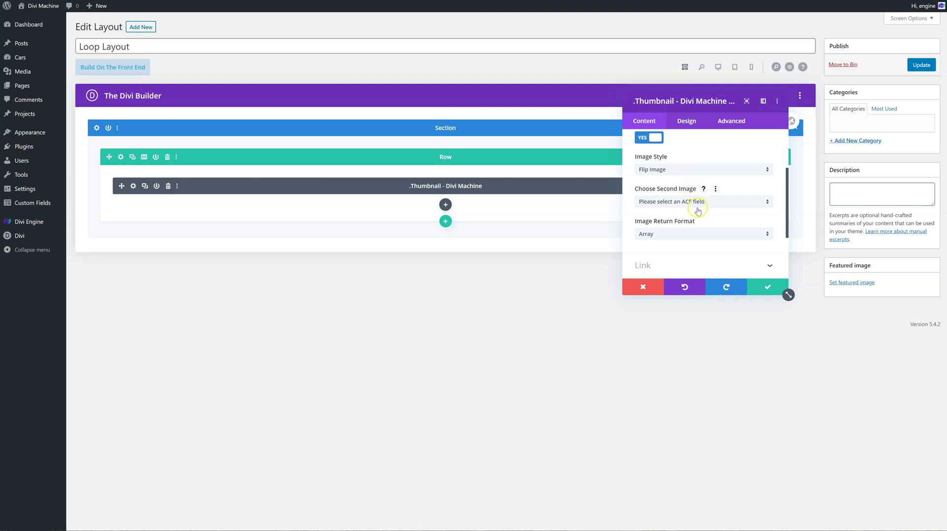
Set the thumbnail's image style to Image Only (no overlay) and save the module settings
{"action": "left_click", "coordinate": [664, 169]}
{"action": "left_click", "coordinate": [678, 192]}
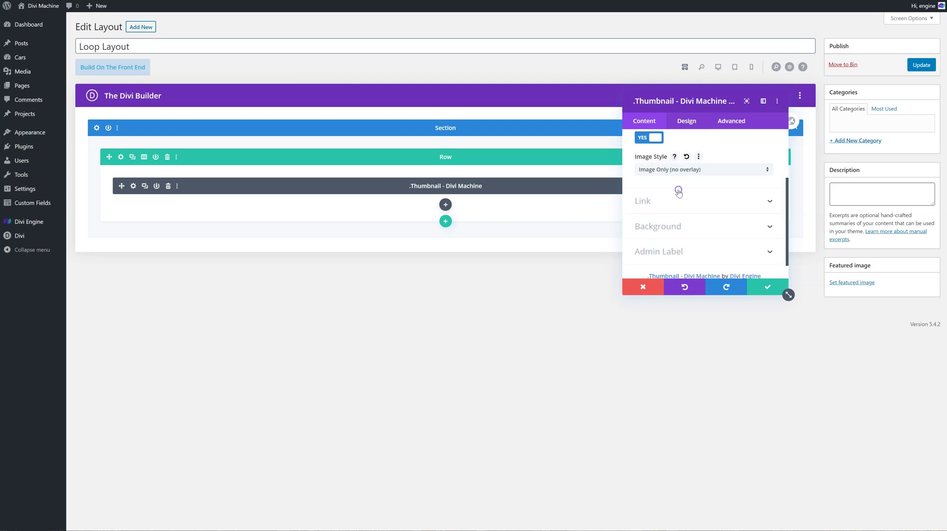
{"action": "scroll", "coordinate": [713, 196], "scroll_direction": "up", "scroll_amount": 3}
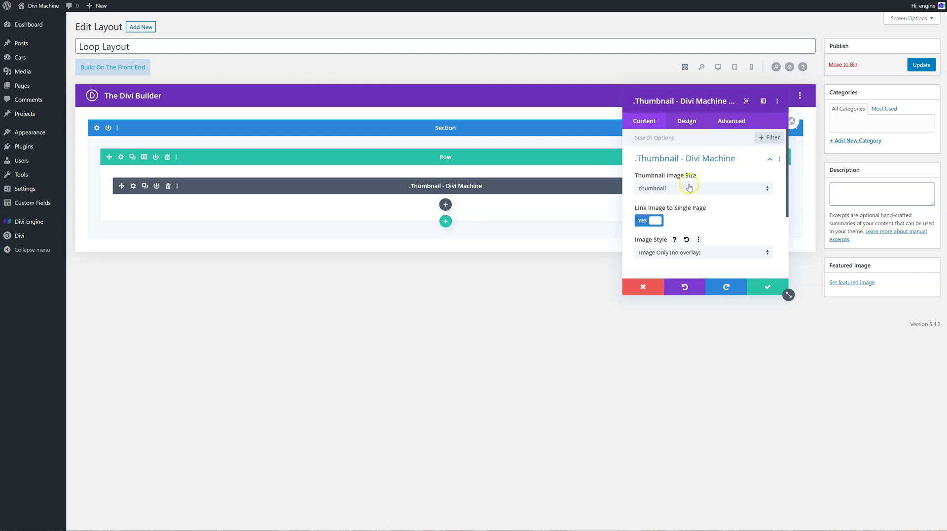
{"action": "left_click", "coordinate": [766, 290]}
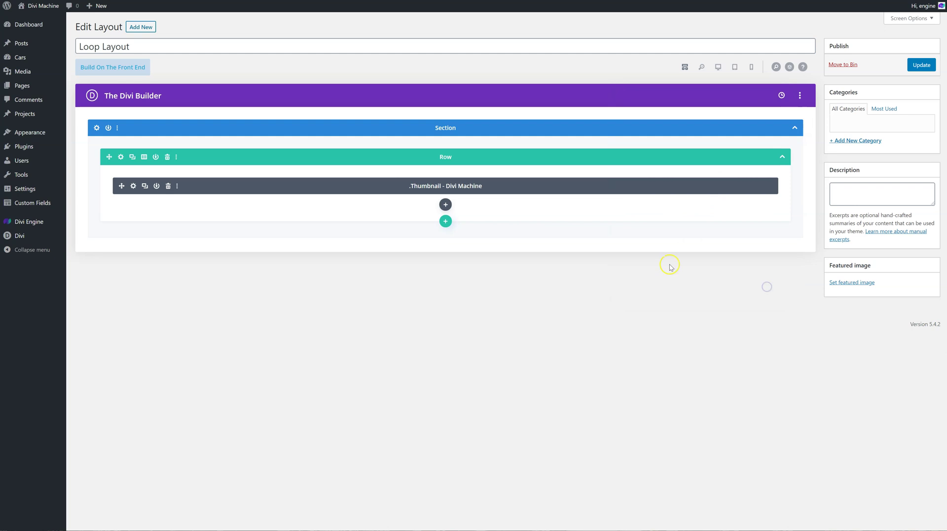
Insert the .Post Title - Divi Machine module below the thumbnail module
{"action": "left_click", "coordinate": [445, 204]}
{"action": "type", "text": "tit"}
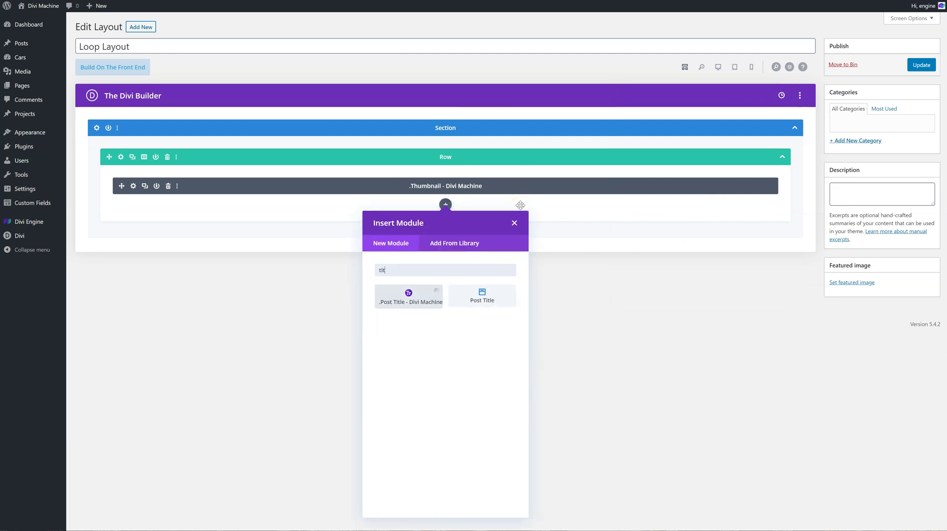
{"action": "left_click", "coordinate": [408, 299]}
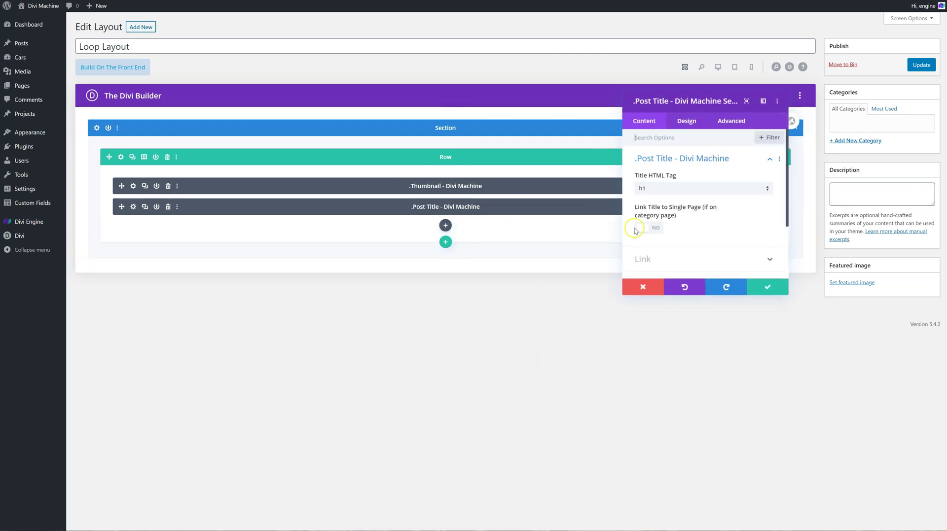
Set the post title's HTML tag to h3, enable linking the title to the single page, and save the module
{"action": "left_click", "coordinate": [656, 191]}
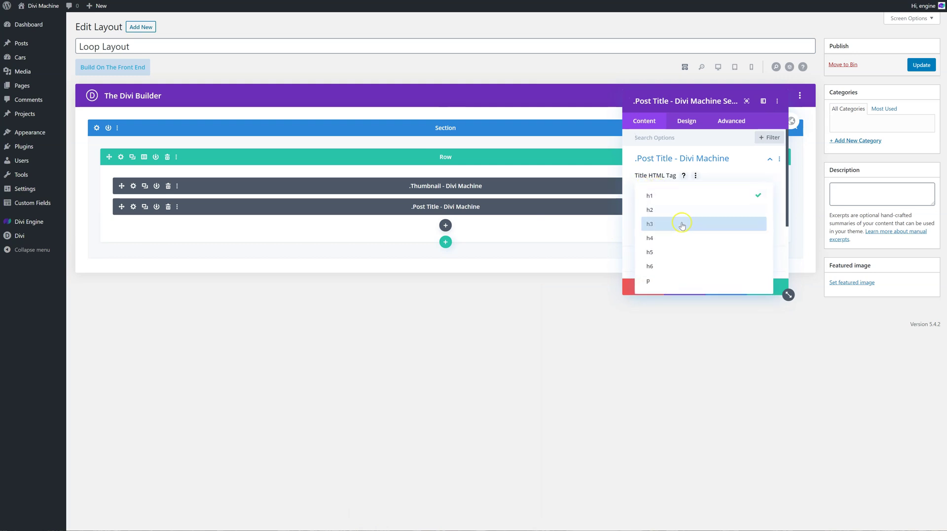
{"action": "left_click", "coordinate": [681, 226]}
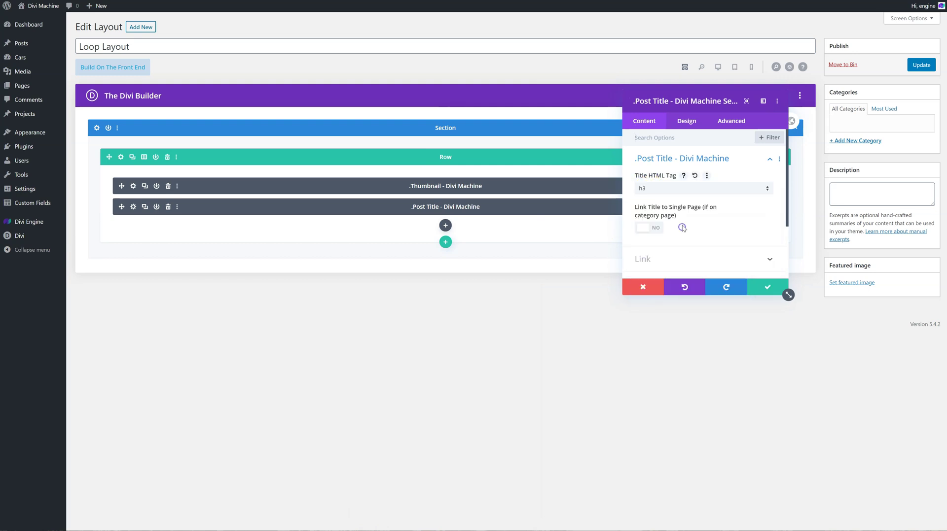
{"action": "left_click", "coordinate": [647, 229]}
{"action": "left_click", "coordinate": [755, 288]}
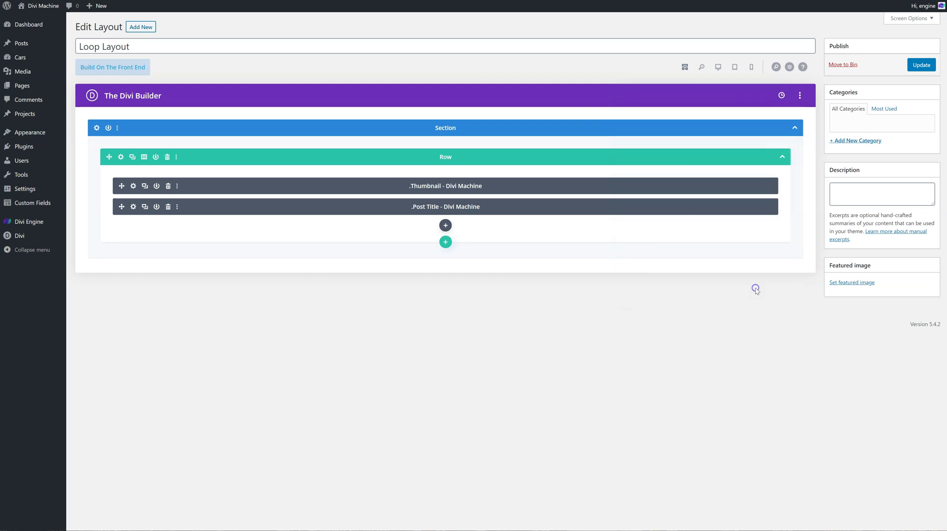
Insert the .ACF Item - Divi Machine module below the post title and set its ACF name to Price - Cars
{"action": "left_click", "coordinate": [447, 226]}
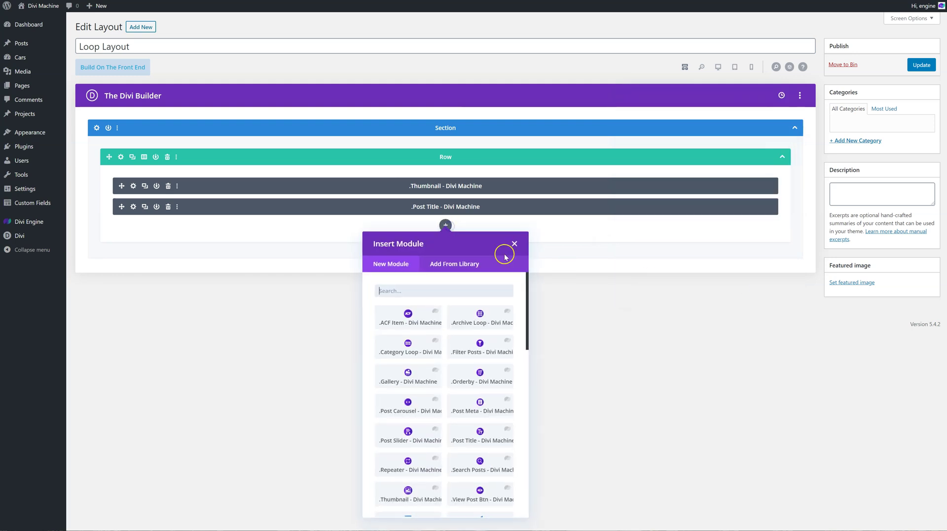
{"action": "left_click", "coordinate": [412, 320]}
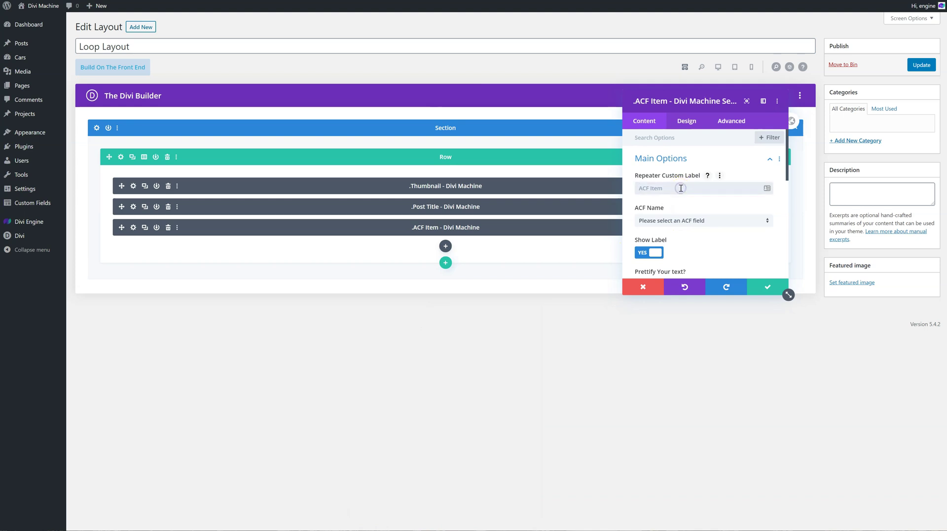
{"action": "left_click", "coordinate": [700, 219]}
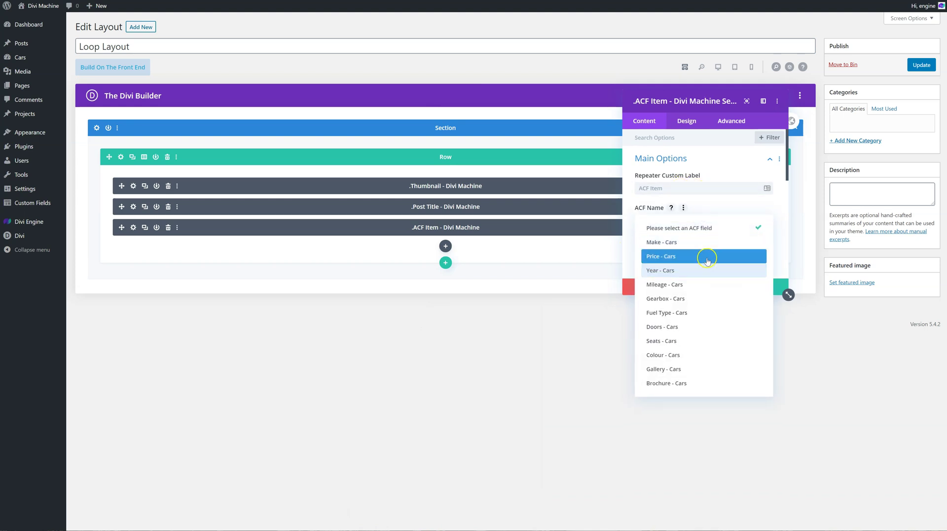
{"action": "left_click", "coordinate": [708, 255]}
Hide the price item's label, enable prettifying its text, and set its prefix to £
{"action": "scroll", "coordinate": [700, 241], "scroll_direction": "down", "scroll_amount": 1}
{"action": "left_click", "coordinate": [648, 211]}
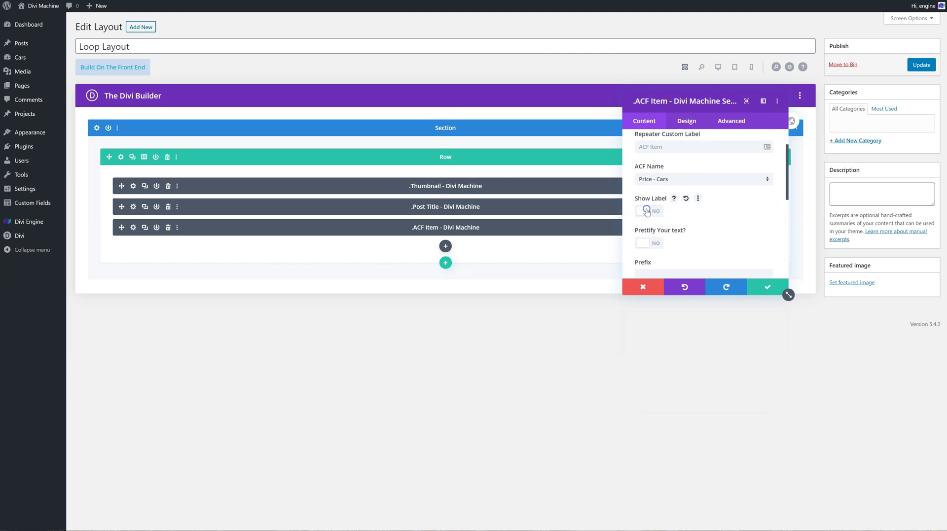
{"action": "scroll", "coordinate": [669, 247], "scroll_direction": "down", "scroll_amount": 1}
{"action": "left_click", "coordinate": [650, 203]}
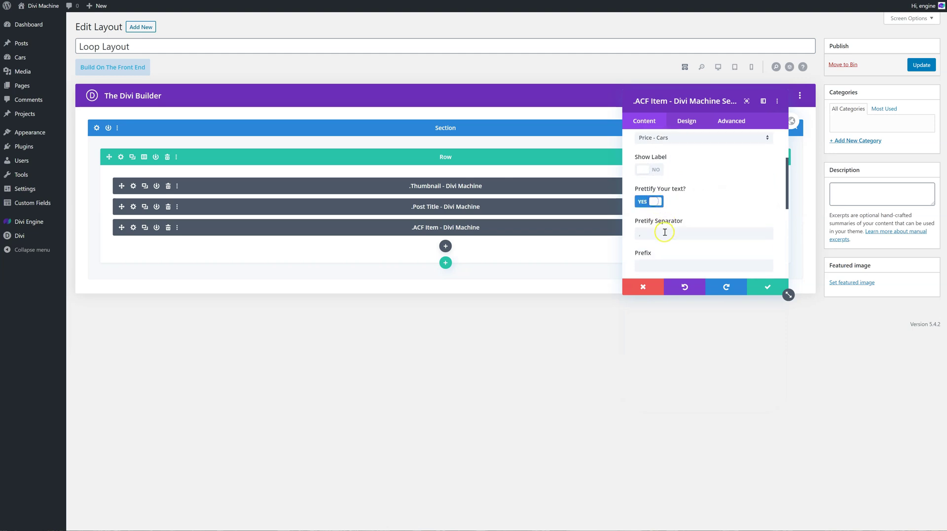
{"action": "scroll", "coordinate": [664, 249], "scroll_direction": "down", "scroll_amount": 1}
{"action": "left_click", "coordinate": [661, 226]}
{"action": "type", "text": "£"}
{"action": "scroll", "coordinate": [672, 251], "scroll_direction": "down", "scroll_amount": 1}
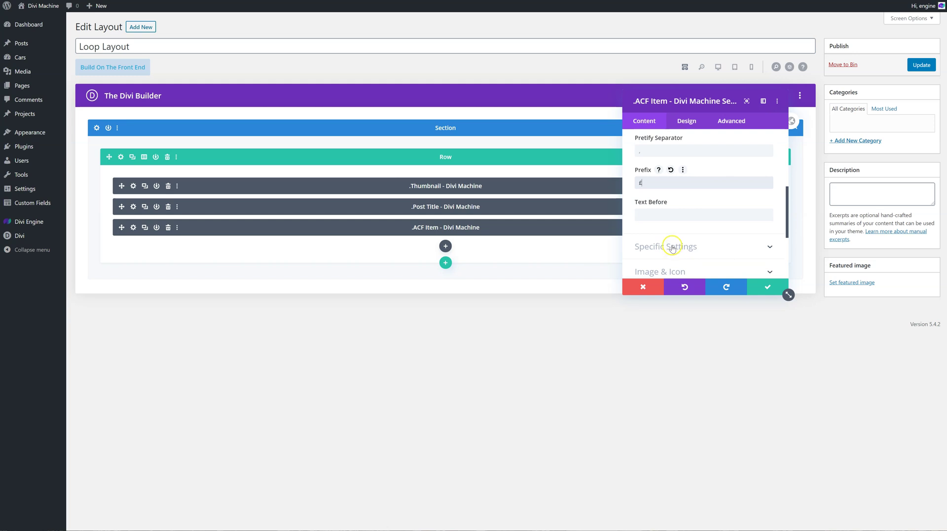
Add the black tag image from the media library to the price item, save the module, and update the layout
{"action": "left_click", "coordinate": [676, 272]}
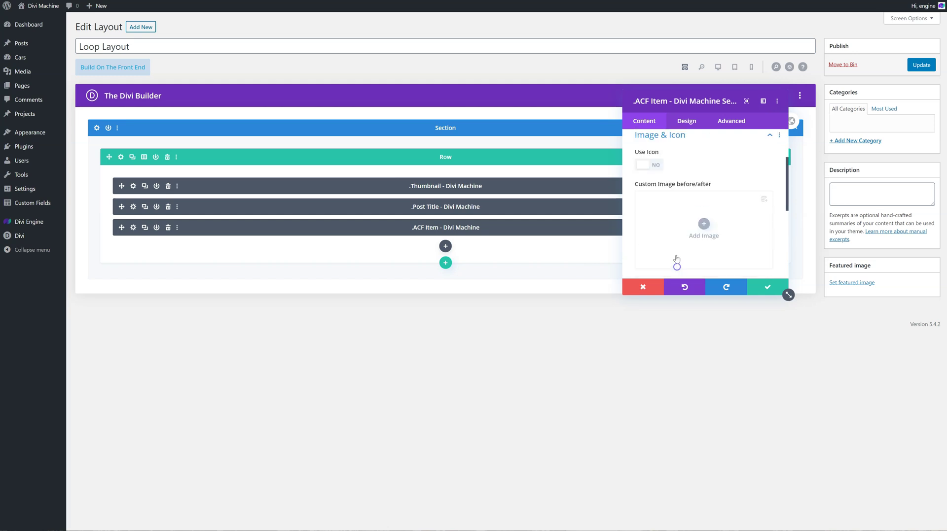
{"action": "left_click", "coordinate": [690, 231]}
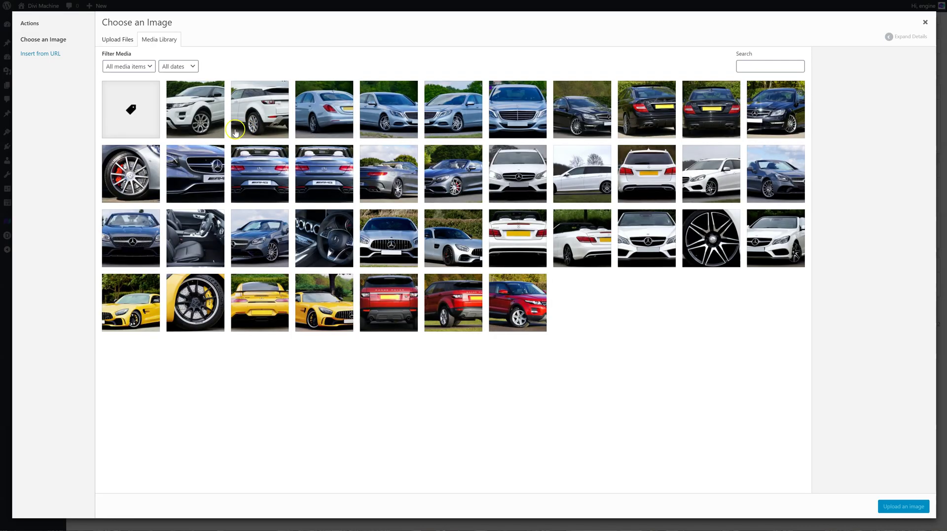
{"action": "left_click", "coordinate": [133, 101]}
{"action": "left_click", "coordinate": [880, 504]}
{"action": "scroll", "coordinate": [709, 237], "scroll_direction": "down", "scroll_amount": 2}
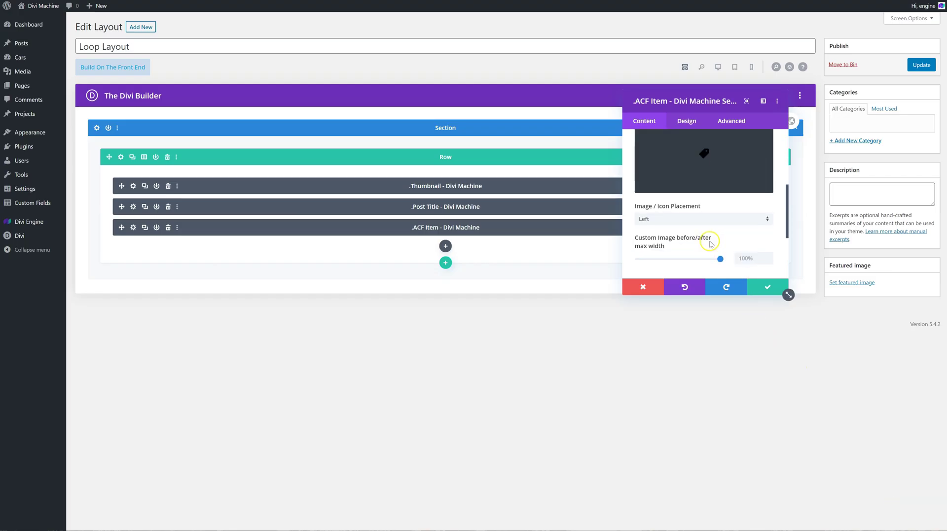
{"action": "left_click", "coordinate": [752, 290]}
{"action": "left_click", "coordinate": [908, 72]}
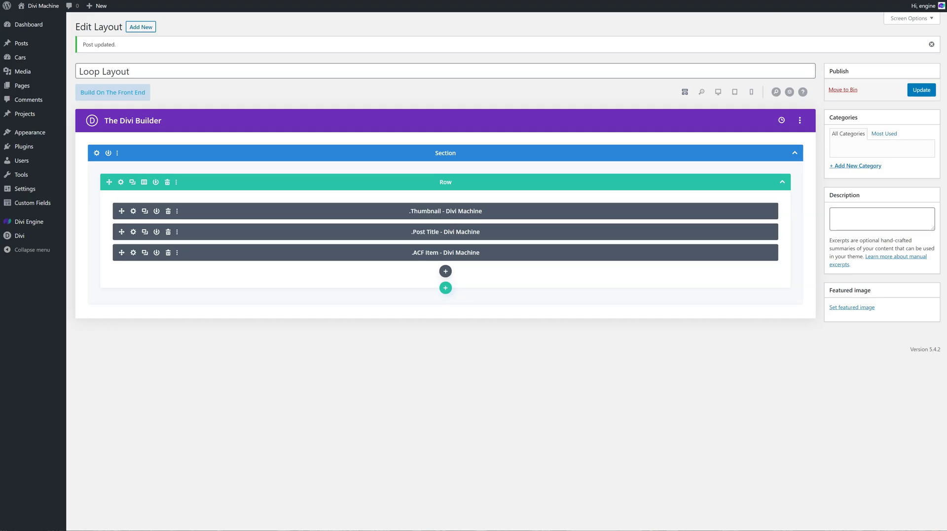
Create a new Theme Builder template assigned to the Cars Archive Page
{"action": "mouse_move", "coordinate": [42, 236]}
{"action": "left_click", "coordinate": [90, 253]}
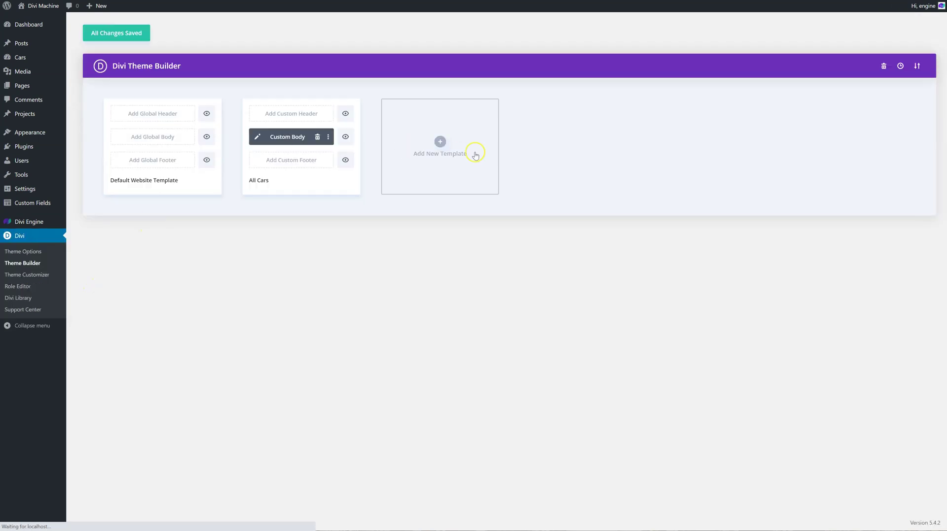
{"action": "left_click", "coordinate": [441, 143]}
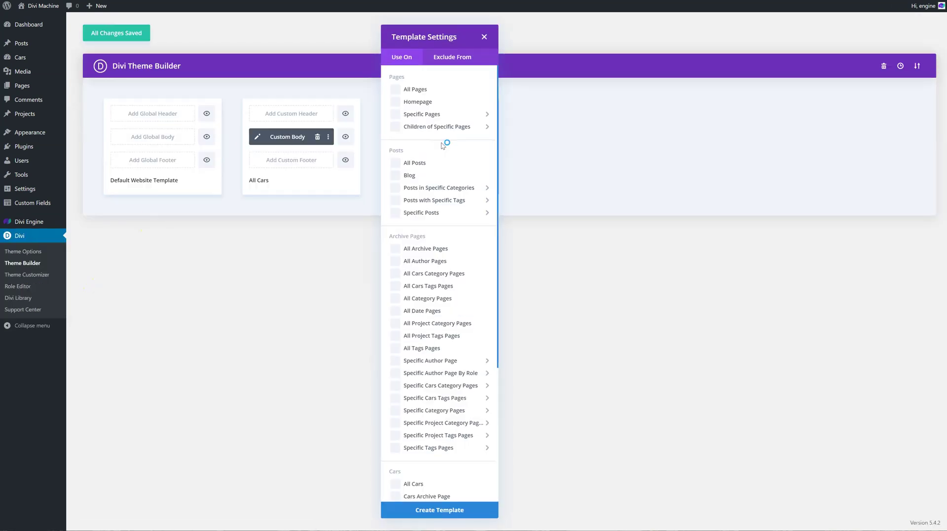
{"action": "scroll", "coordinate": [427, 266], "scroll_direction": "down", "scroll_amount": 2}
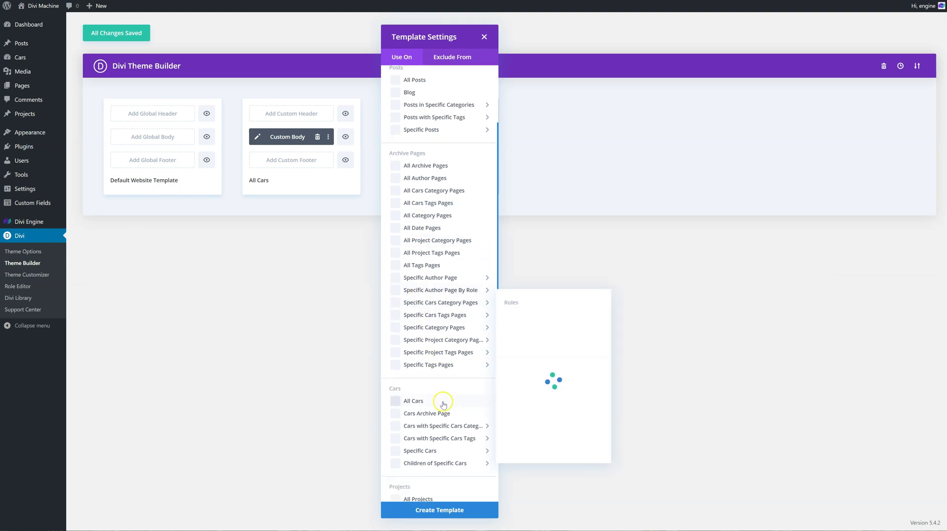
{"action": "left_click", "coordinate": [447, 511]}
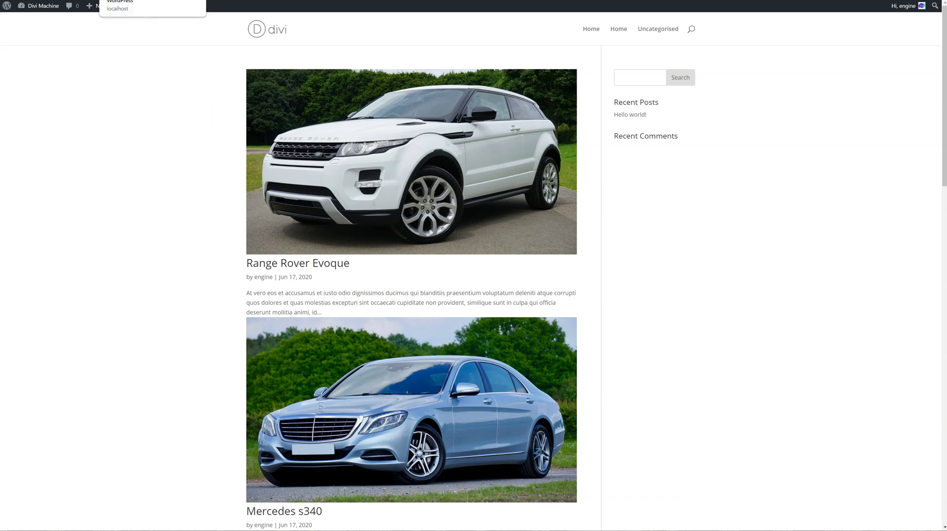
{"action": "left_click", "coordinate": [153, 1]}
{"action": "left_click", "coordinate": [259, 140]}
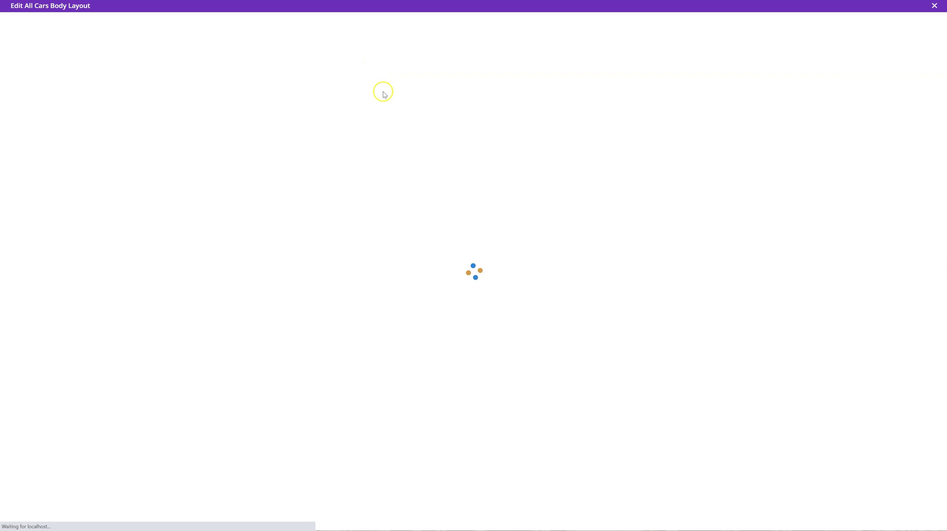
{"action": "left_click", "coordinate": [934, 6]}
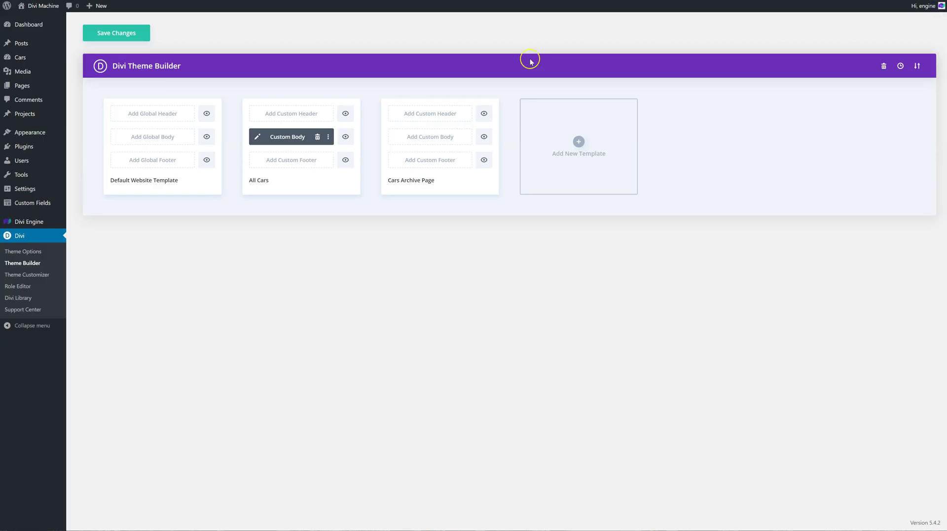
Build a custom body from scratch for the Cars Archive Page template, with a one-column row containing the .Archive Loop - Divi Machine module
{"action": "left_click", "coordinate": [444, 138]}
{"action": "left_click", "coordinate": [444, 142]}
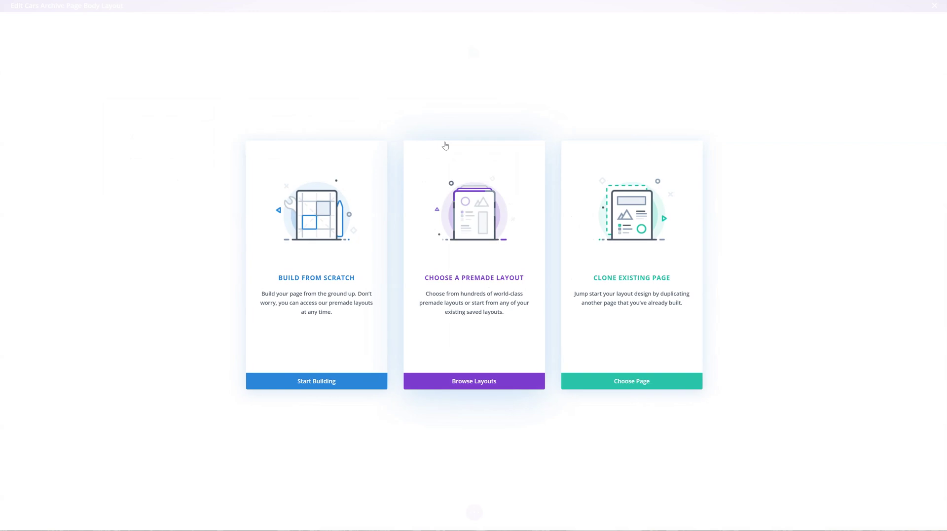
{"action": "left_click", "coordinate": [323, 382]}
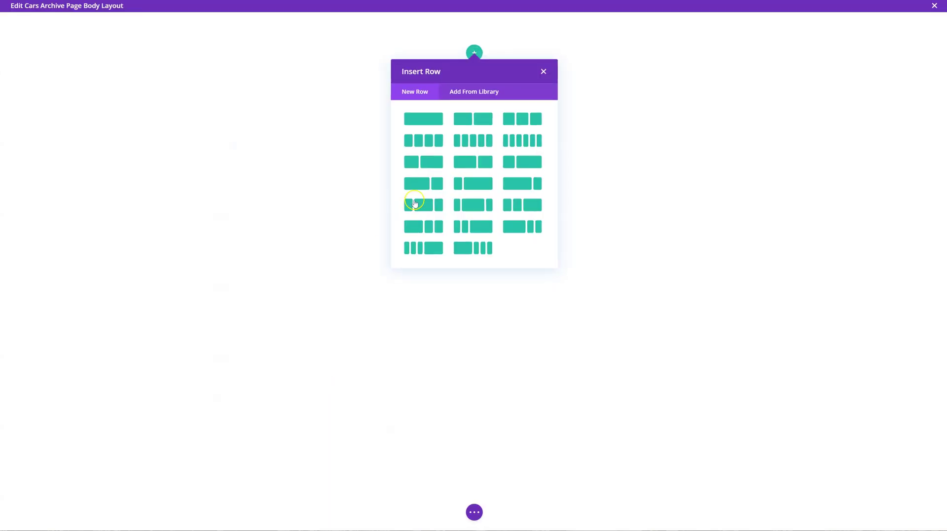
{"action": "left_click", "coordinate": [430, 118]}
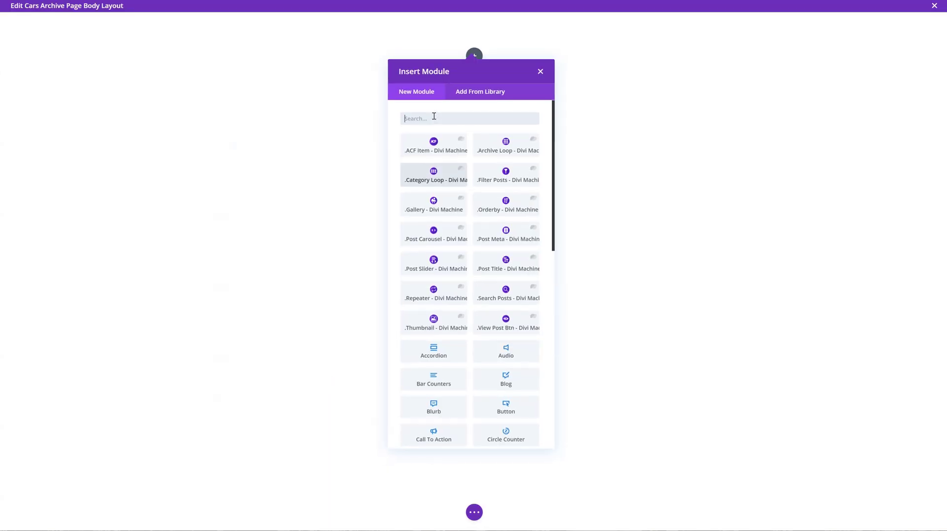
{"action": "left_click", "coordinate": [510, 151]}
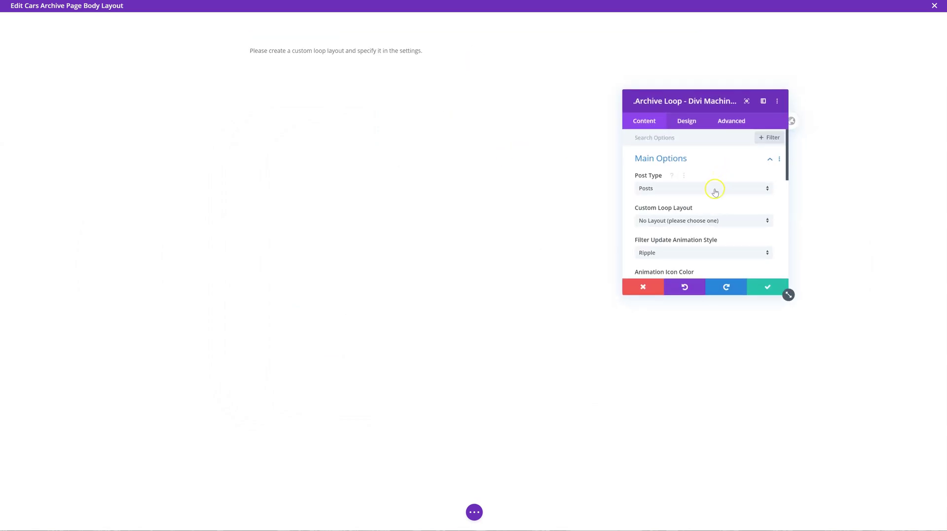
Set the archive loop's post type to Cars and its custom loop layout to Loop Layout
{"action": "left_click", "coordinate": [714, 191]}
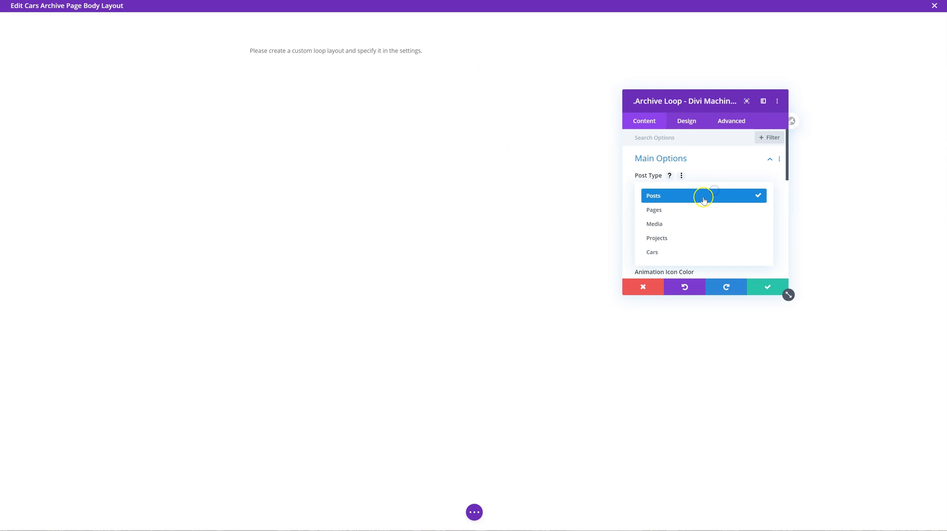
{"action": "left_click", "coordinate": [700, 253]}
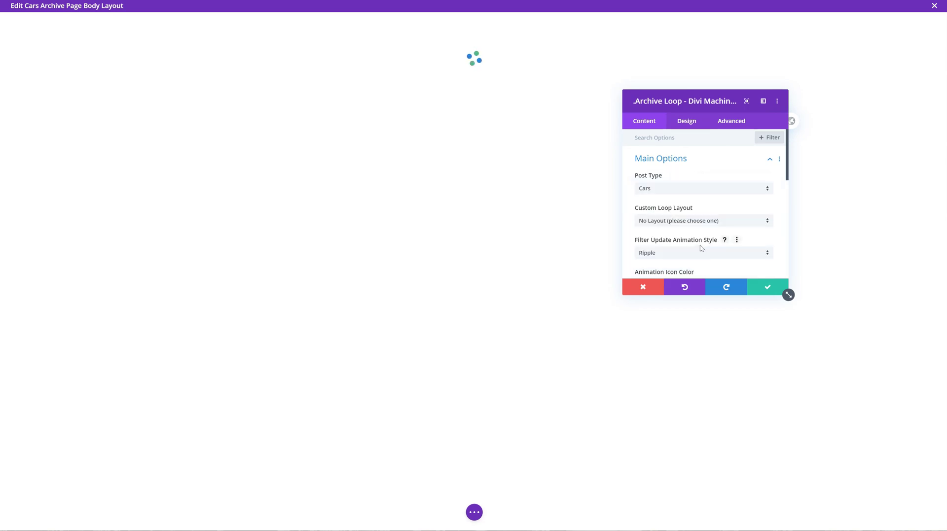
{"action": "left_click", "coordinate": [666, 222]}
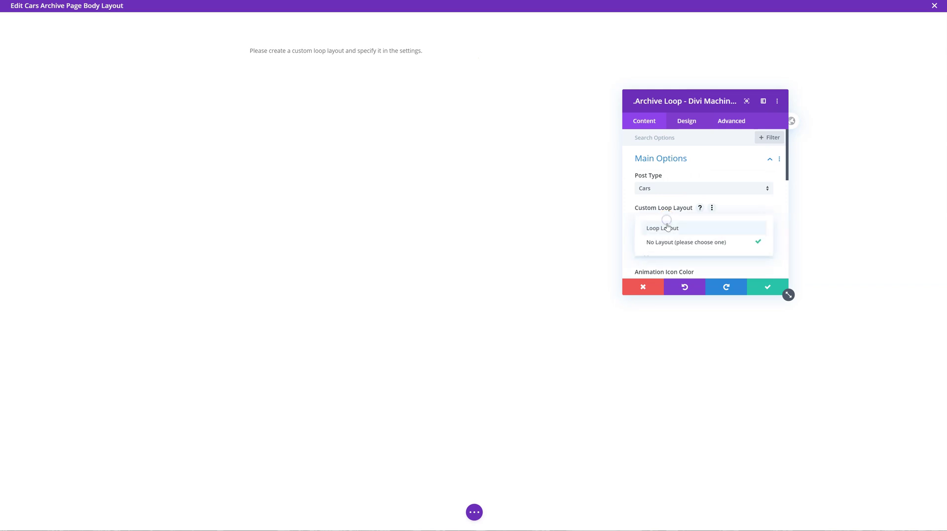
{"action": "left_click", "coordinate": [668, 228]}
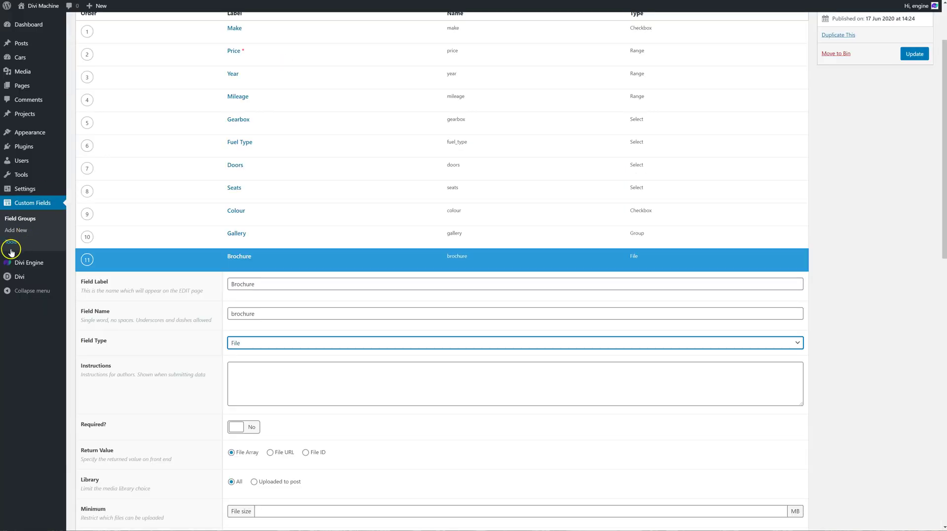
Open the saved Loop Layout from the Divi Library and show it in desktop view
{"action": "mouse_move", "coordinate": [23, 277]}
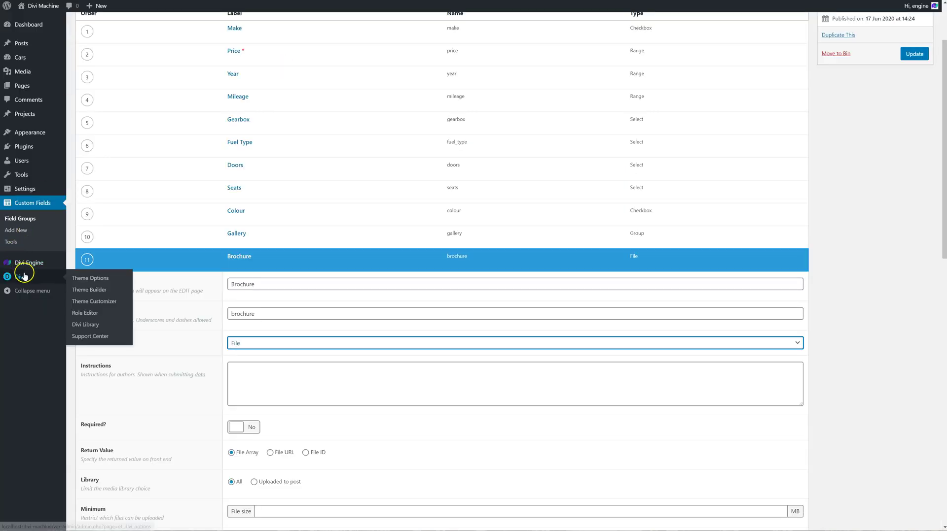
{"action": "left_click", "coordinate": [104, 328]}
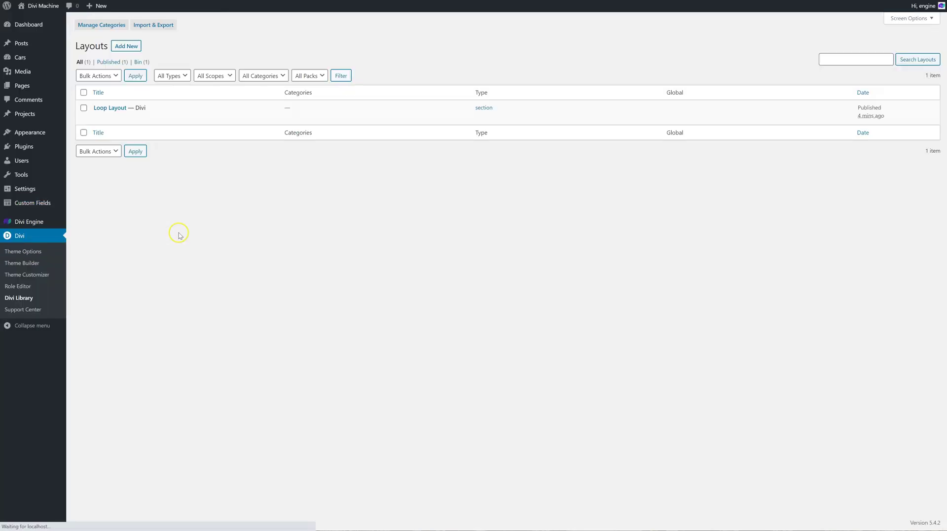
{"action": "left_click", "coordinate": [117, 109]}
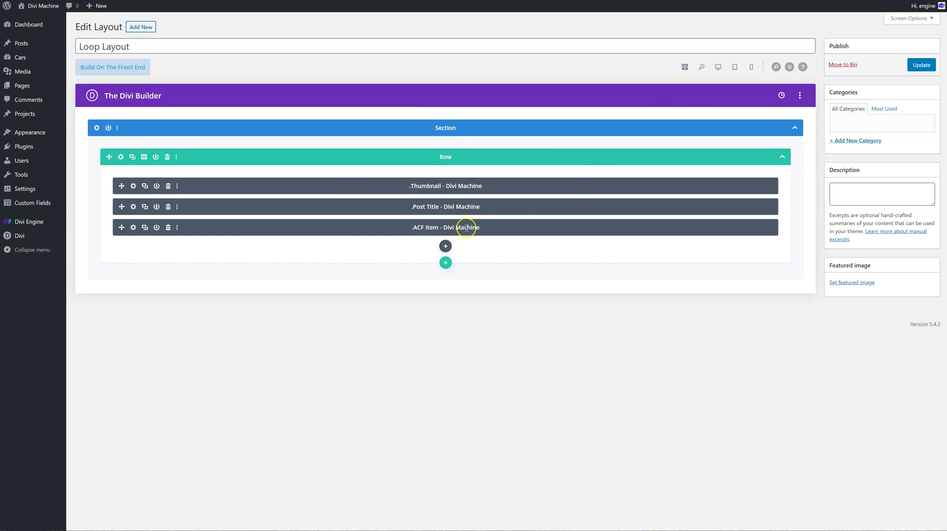
{"action": "left_click", "coordinate": [716, 69]}
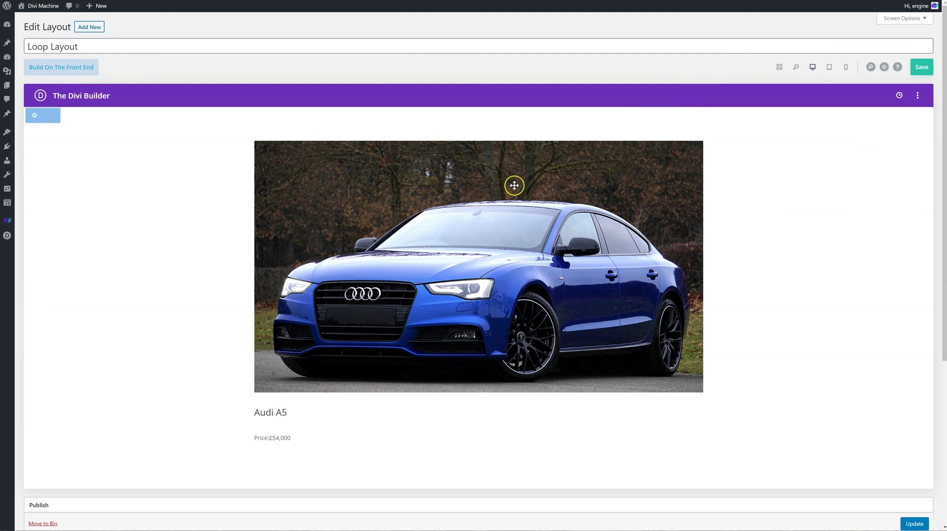
{"action": "scroll", "coordinate": [351, 212], "scroll_direction": "down", "scroll_amount": 3}
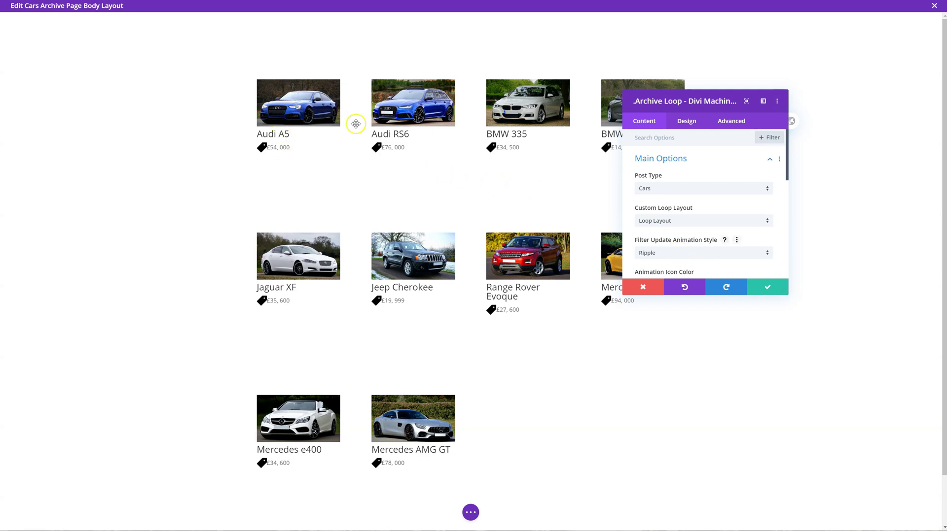
Save the archive loop module and the Cars Archive Page body layout, and save the Theme Builder changes
{"action": "left_click", "coordinate": [771, 291]}
{"action": "left_click", "coordinate": [476, 515]}
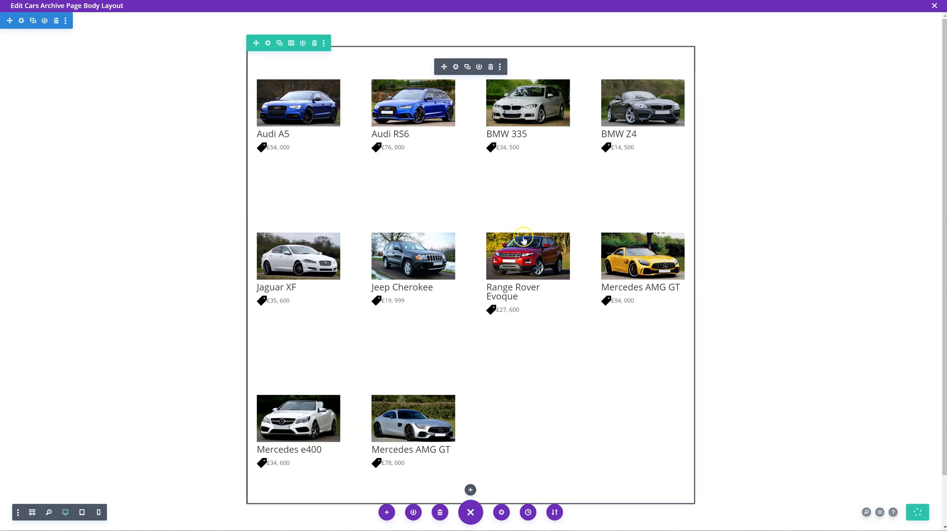
{"action": "left_click", "coordinate": [933, 6]}
{"action": "left_click", "coordinate": [115, 35]}
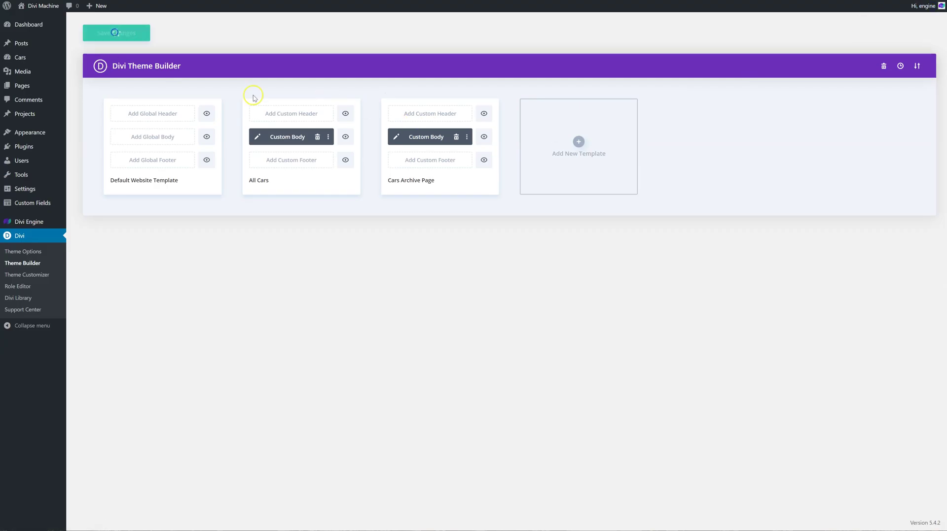
Reload the cars archive page on the front end to check the listing
{"action": "key", "text": "ctrl+Tab"}
{"action": "right_click", "coordinate": [208, 97]}
{"action": "left_click", "coordinate": [232, 123]}
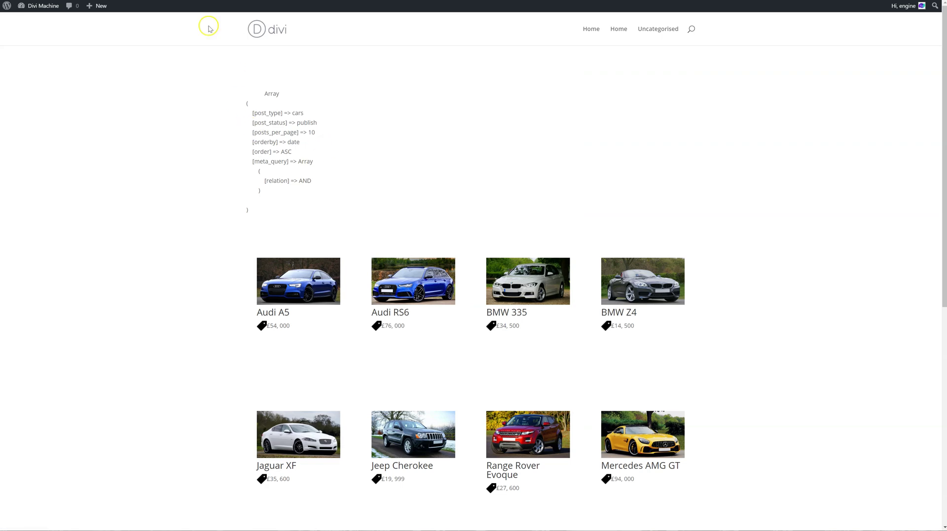
Return to the Loop Layout's visual editor with the car thumbnail in view
{"action": "key", "text": "ctrl+Tab"}
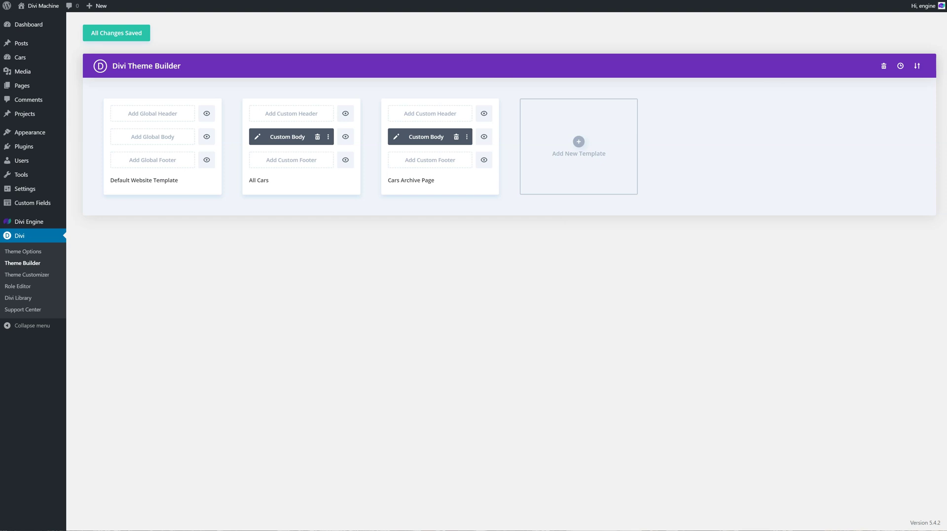
{"action": "key", "text": "ctrl+Tab"}
{"action": "key", "text": "F5"}
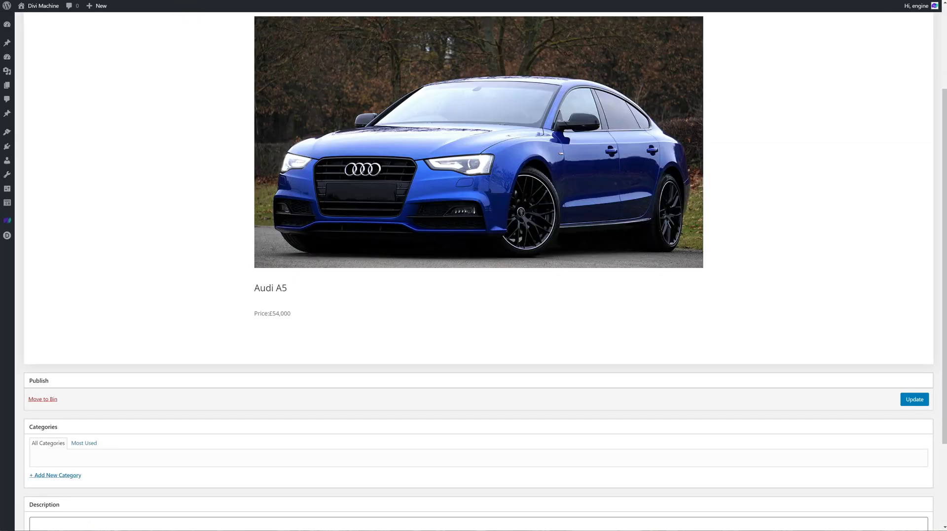
{"action": "scroll", "coordinate": [311, 201], "scroll_direction": "up", "scroll_amount": 3}
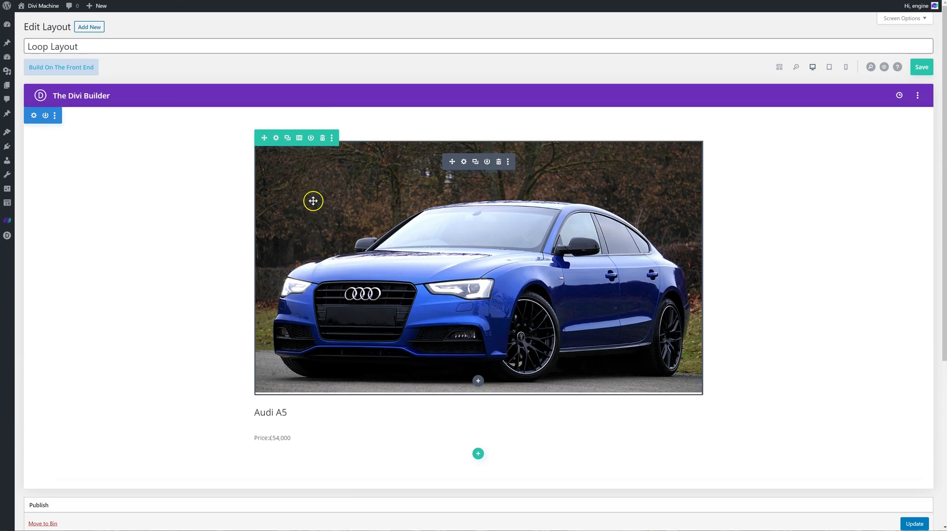
Show the Loop Layout as a wireframe and apply the soft all-round box shadow preset (0px 2px 18px) to its section
{"action": "left_click", "coordinate": [784, 70]}
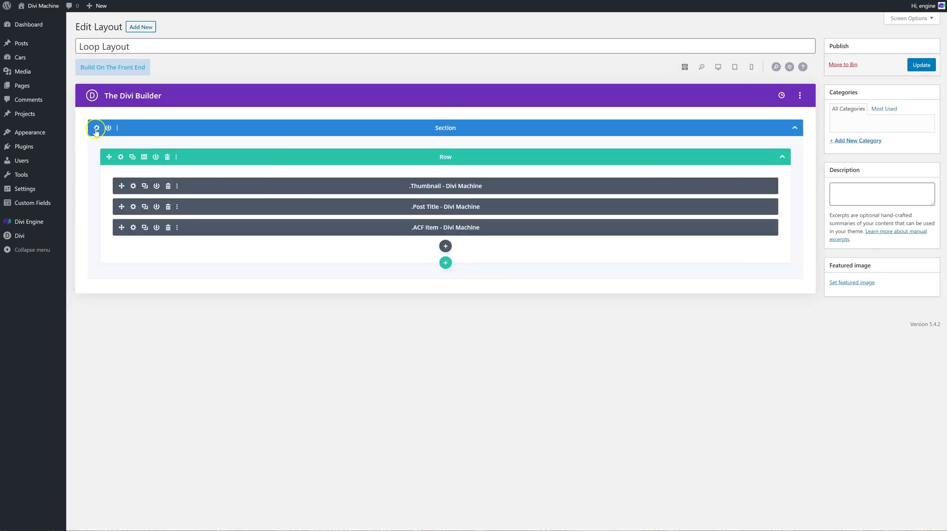
{"action": "left_click", "coordinate": [95, 128]}
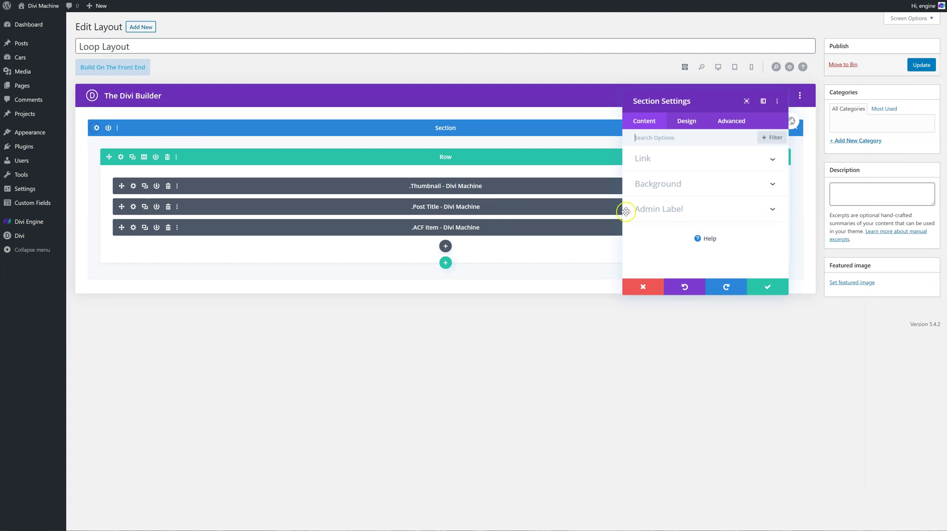
{"action": "left_click", "coordinate": [687, 122]}
{"action": "scroll", "coordinate": [674, 204], "scroll_direction": "down", "scroll_amount": 2}
{"action": "left_click", "coordinate": [673, 236]}
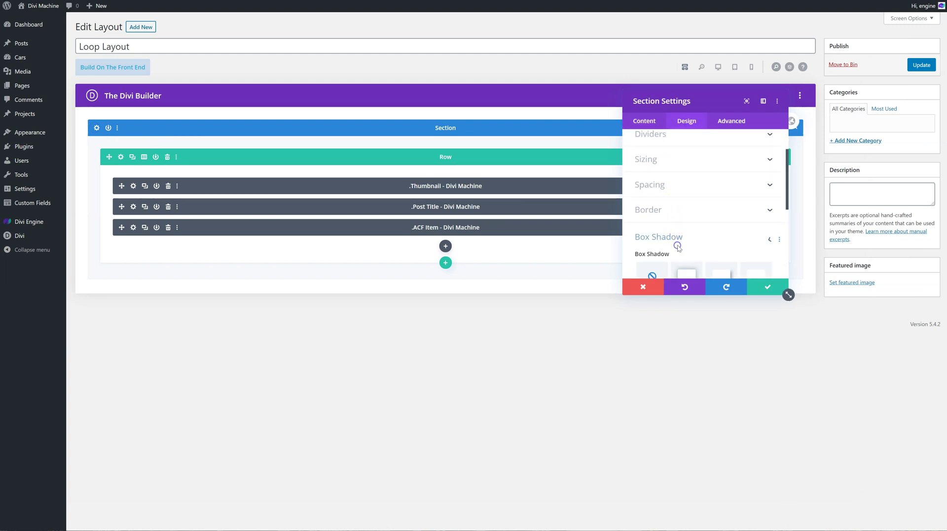
{"action": "left_click", "coordinate": [682, 186]}
Round all four corners of the section by 5px, save its settings and update the layout
{"action": "scroll", "coordinate": [683, 186], "scroll_direction": "up", "scroll_amount": 2}
{"action": "left_click", "coordinate": [682, 219]}
{"action": "left_click", "coordinate": [684, 202]}
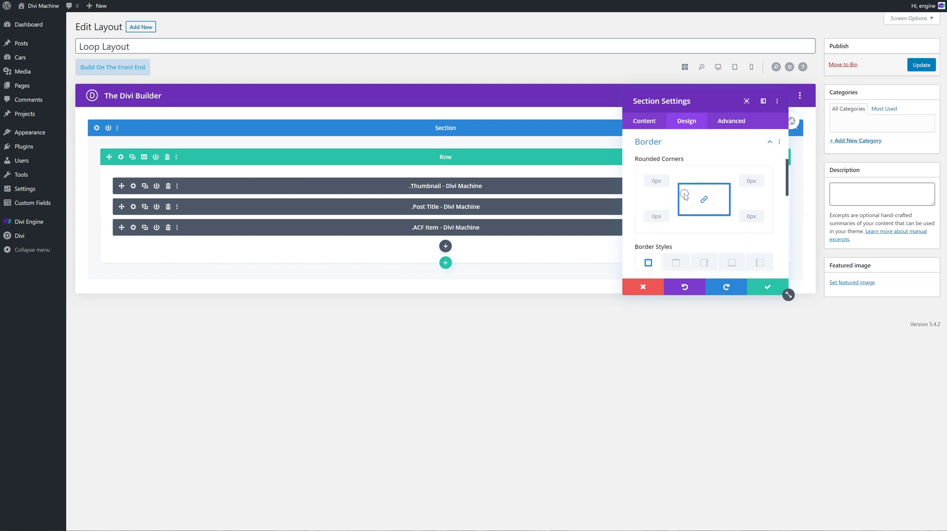
{"action": "left_click", "coordinate": [659, 180]}
{"action": "type", "text": "3"}
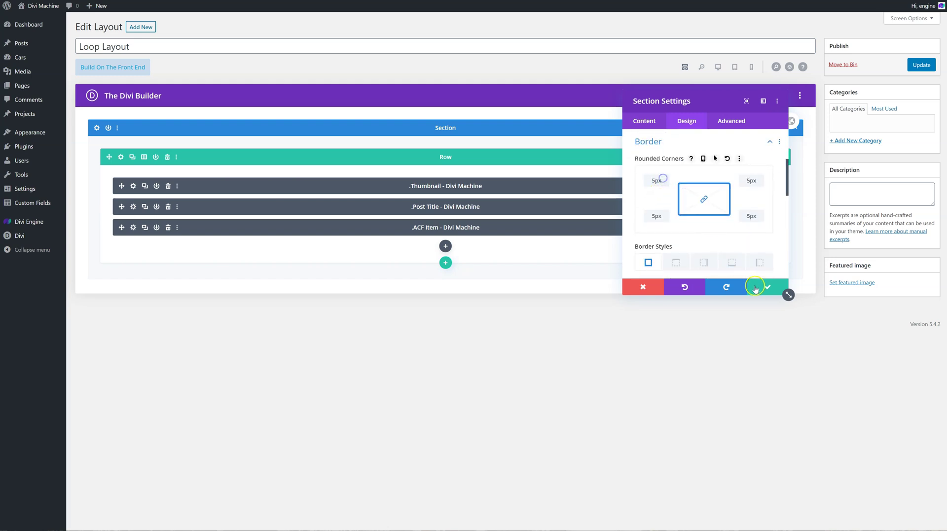
{"action": "left_click", "coordinate": [767, 287]}
{"action": "left_click", "coordinate": [916, 69]}
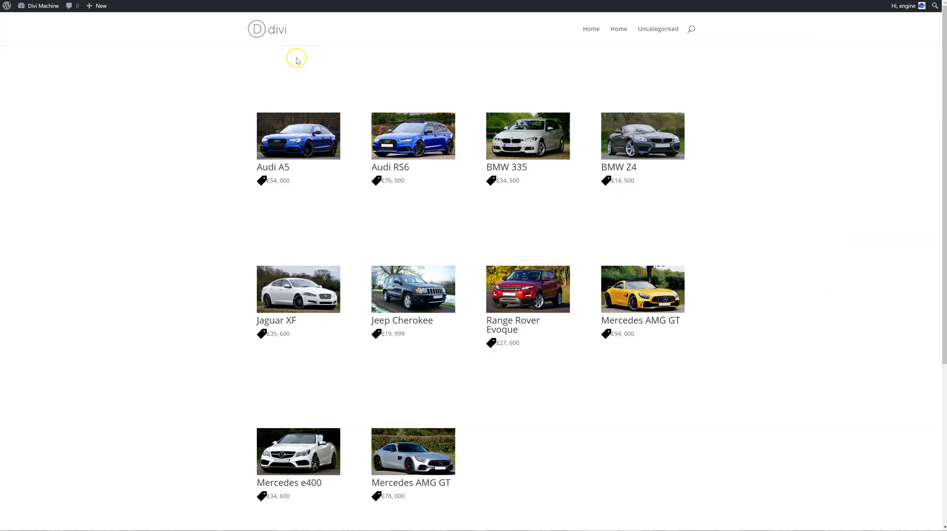
Reload the cars archive page on the front end and look over the styled car cards
{"action": "right_click", "coordinate": [168, 65]}
{"action": "left_click", "coordinate": [190, 92]}
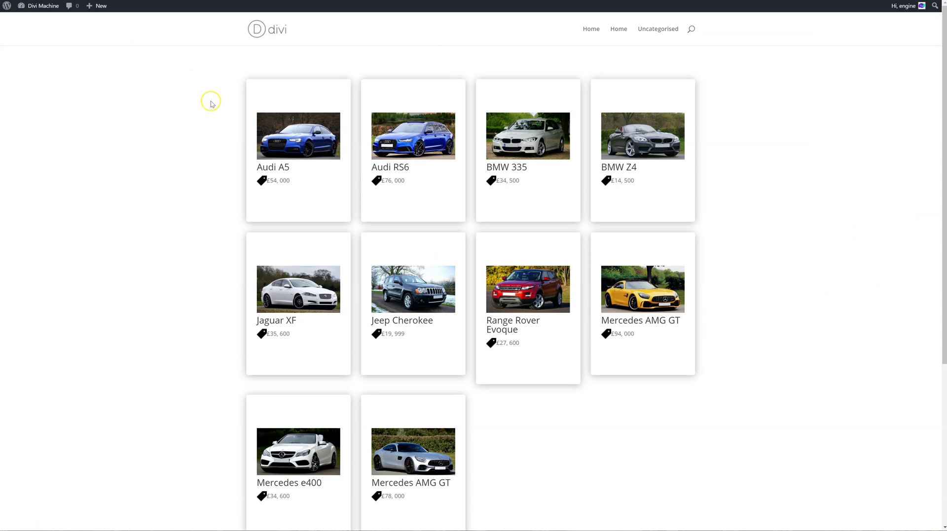
{"action": "scroll", "coordinate": [231, 114], "scroll_direction": "down", "scroll_amount": 2}
{"action": "scroll", "coordinate": [247, 138], "scroll_direction": "up", "scroll_amount": 2}
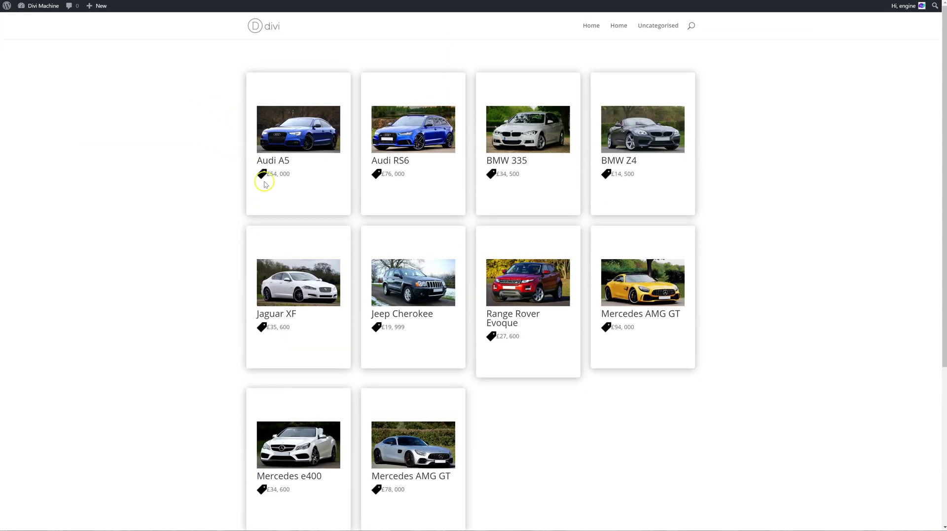
Inspect the first car card in the browser's DevTools and test a padding of 0 on its et_pb_section element
{"action": "right_click", "coordinate": [293, 208]}
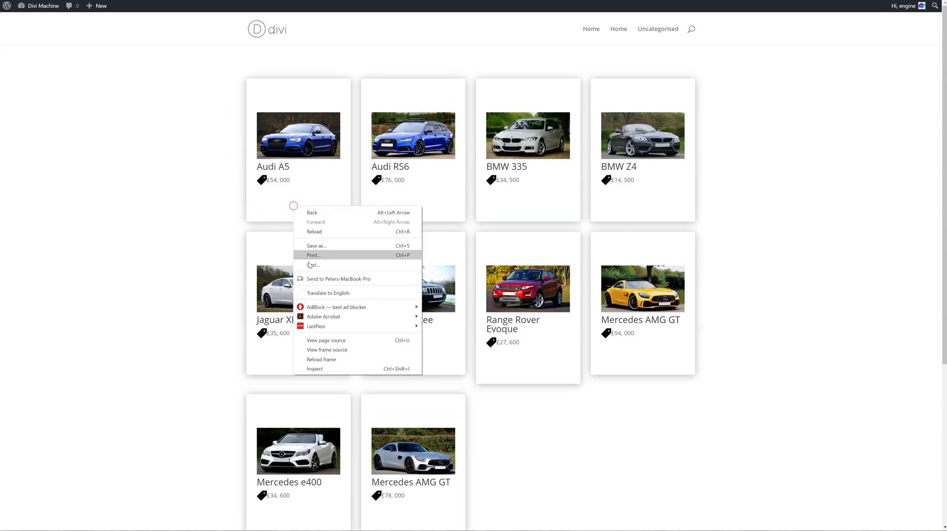
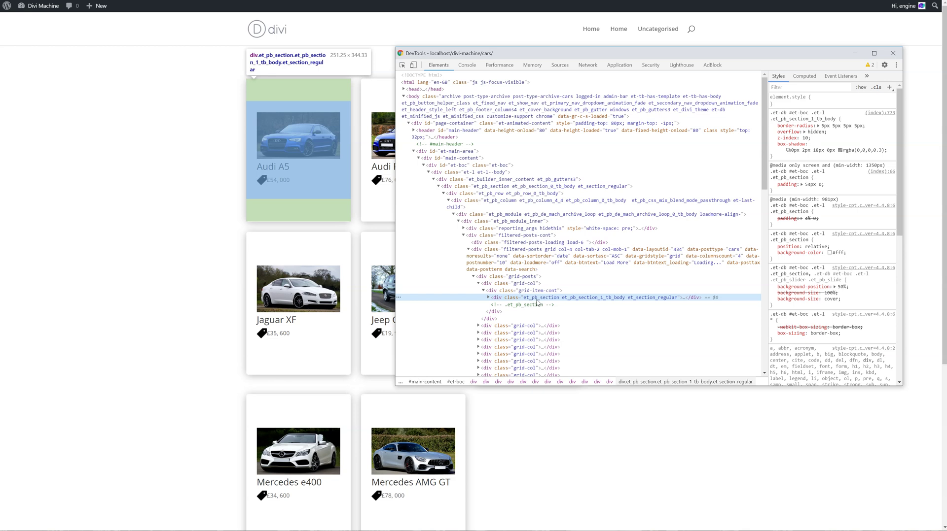
{"action": "left_click", "coordinate": [542, 300]}
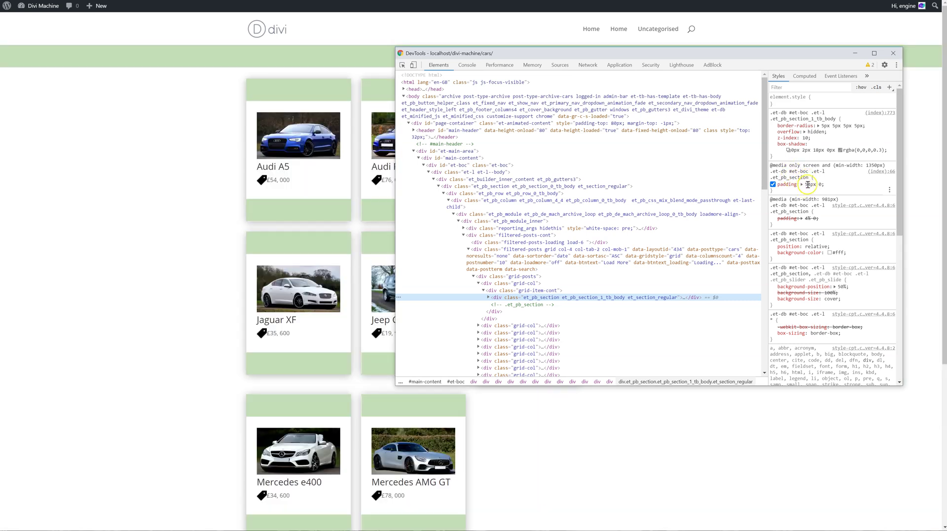
{"action": "left_click", "coordinate": [812, 102]}
{"action": "type", "text": "padding"}
{"action": "key", "text": "Tab"}
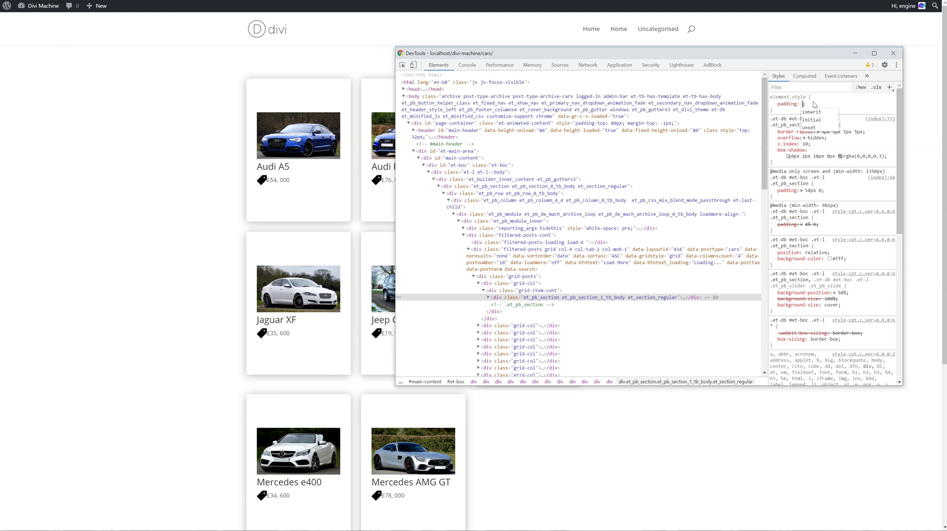
{"action": "type", "text": "0"}
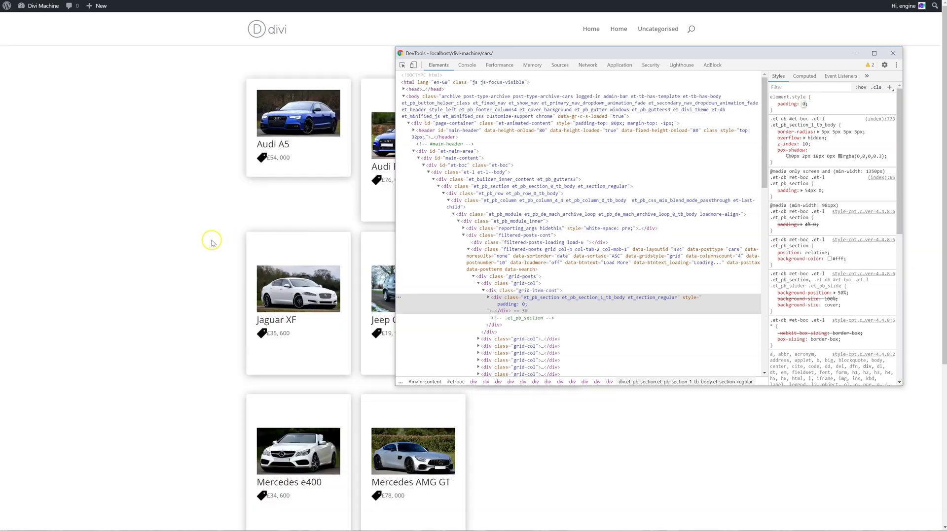
{"action": "left_click", "coordinate": [160, 226]}
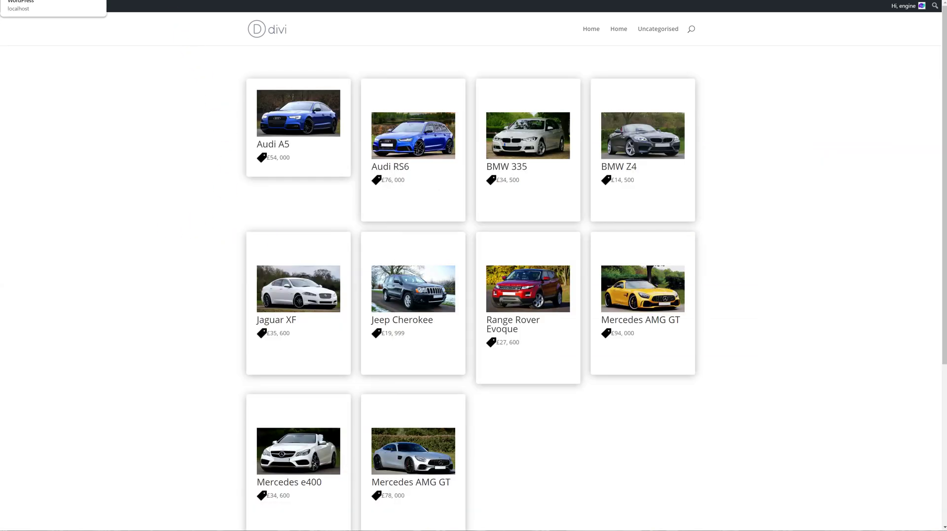
Back in the Loop Layout editor, set the section's top and bottom padding to 0px, save and update the layout
{"action": "key", "text": "ctrl+Tab"}
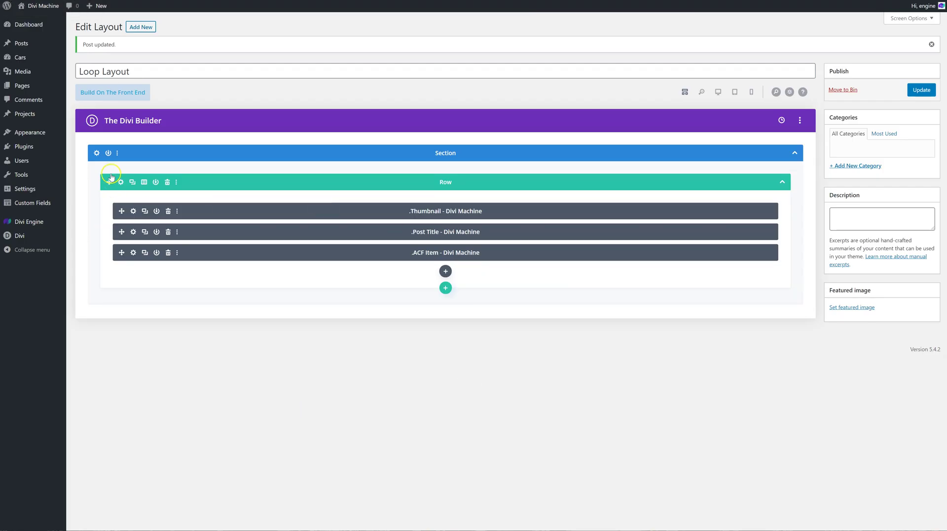
{"action": "left_click", "coordinate": [98, 154]}
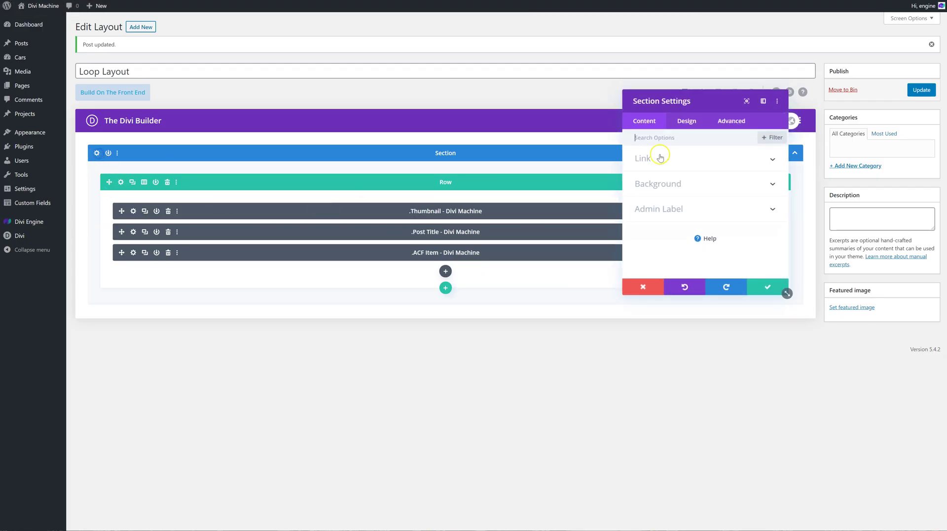
{"action": "left_click", "coordinate": [687, 121]}
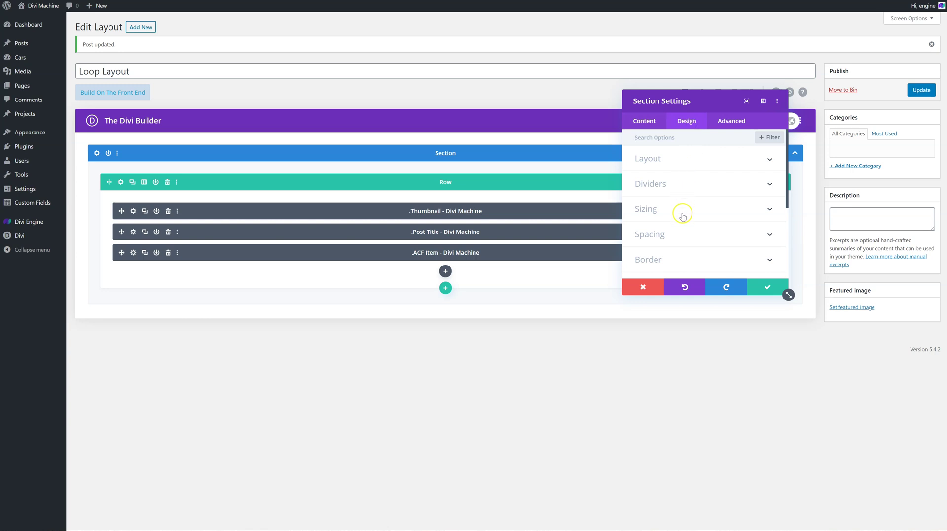
{"action": "left_click", "coordinate": [683, 235]}
{"action": "left_click", "coordinate": [646, 211]}
{"action": "type", "text": "0"}
{"action": "left_click", "coordinate": [683, 211]}
{"action": "type", "text": "0"}
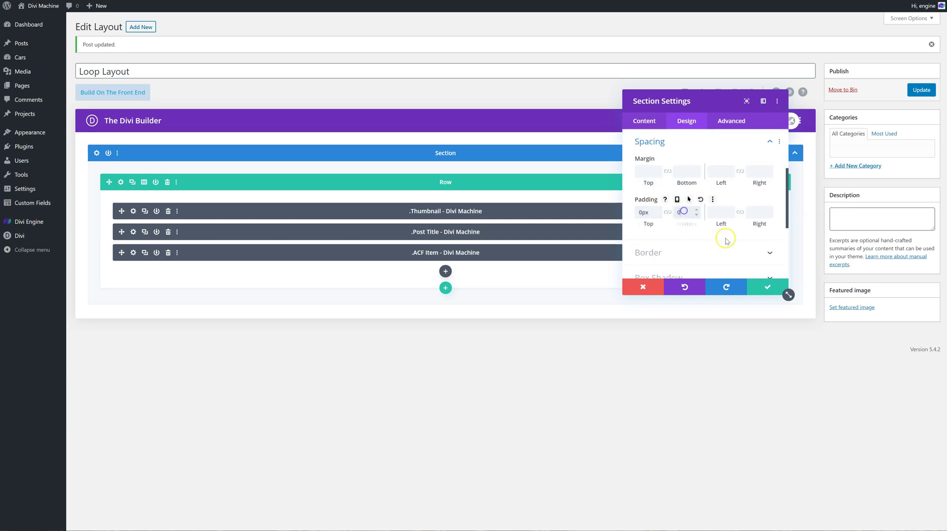
{"action": "left_click", "coordinate": [767, 287]}
{"action": "left_click", "coordinate": [921, 90]}
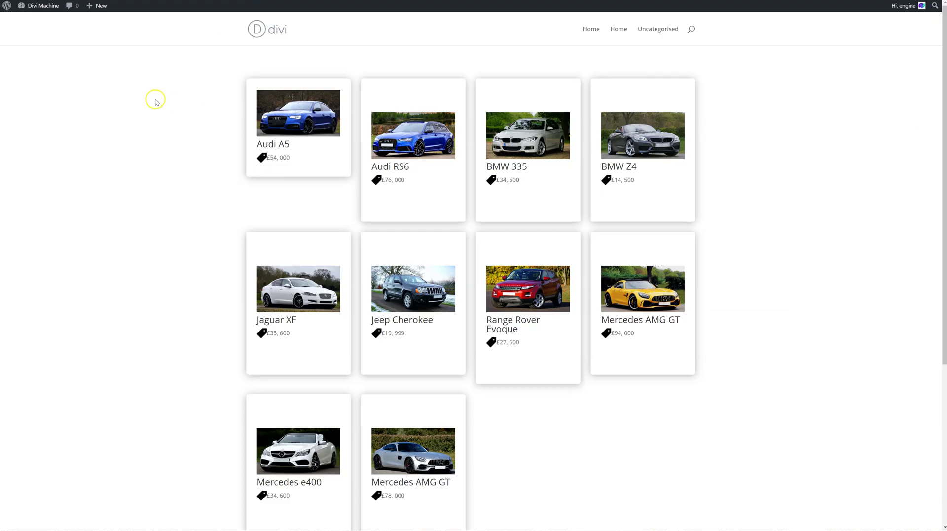
Reload the cars archive page to check the spacing inside the car cards
{"action": "left_click", "coordinate": [144, 95]}
{"action": "right_click", "coordinate": [144, 95]}
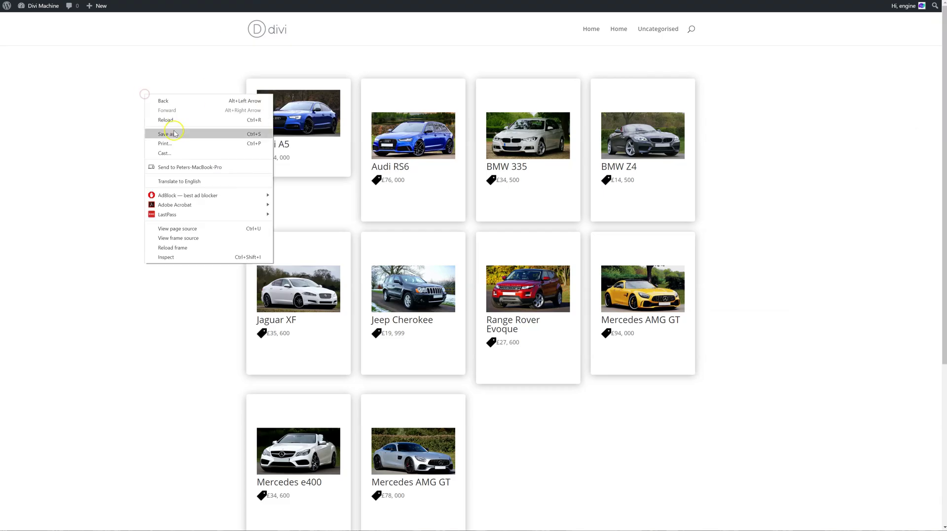
{"action": "left_click", "coordinate": [180, 121]}
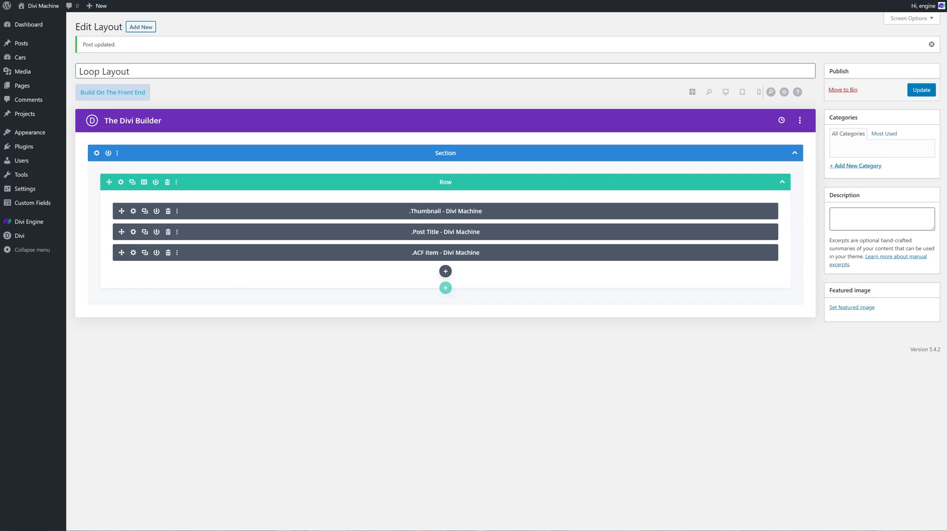
Insert a View Post Btn - Divi Machine module below the ACF Item and set its button text to "View Cars"
{"action": "left_click", "coordinate": [446, 271]}
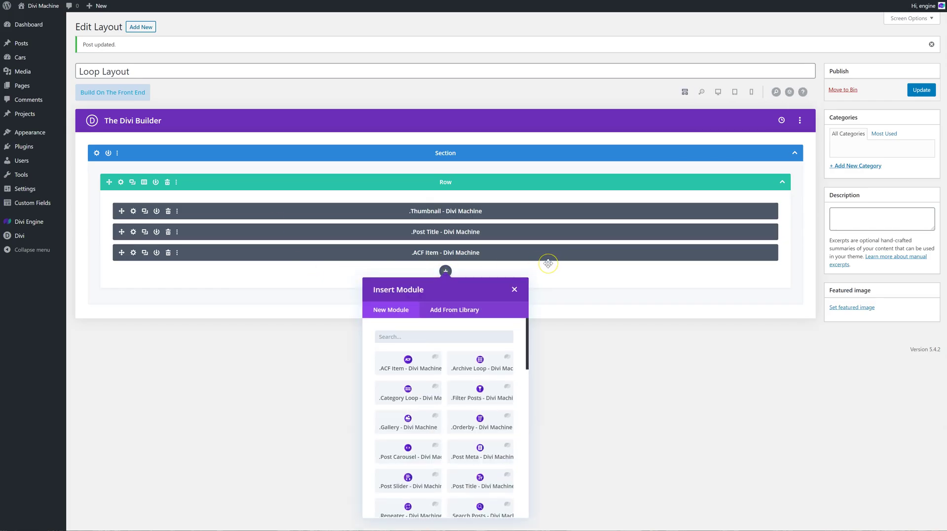
{"action": "type", "text": "v"}
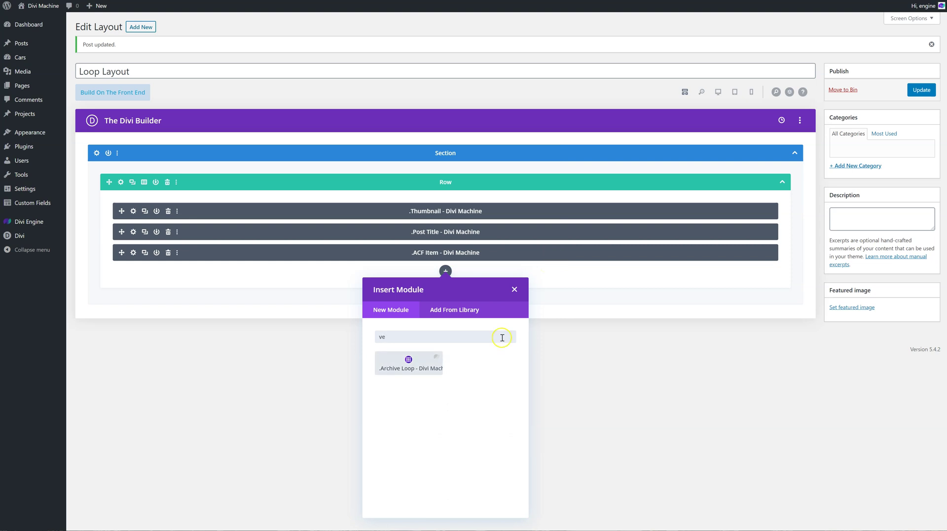
{"action": "type", "text": "ie"}
{"action": "left_click", "coordinate": [417, 369]}
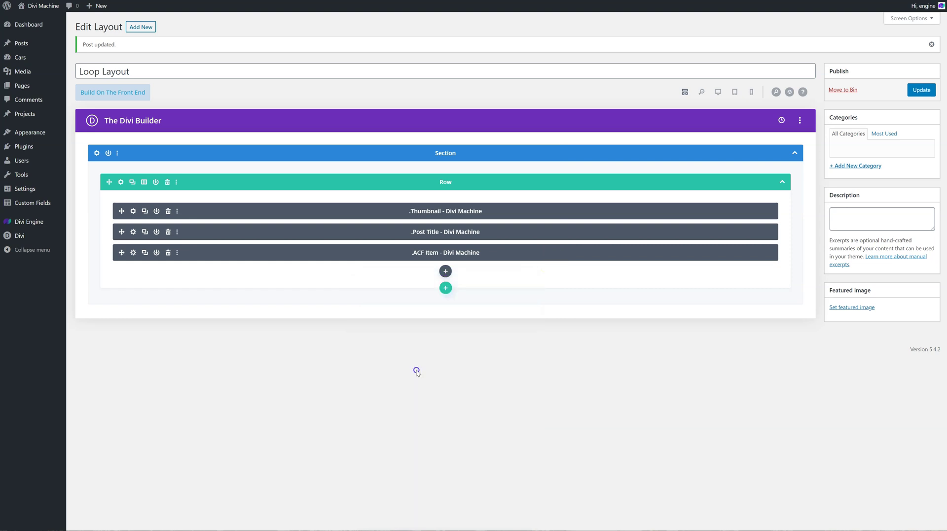
{"action": "left_click", "coordinate": [682, 189]}
{"action": "type", "text": "View Cars"}
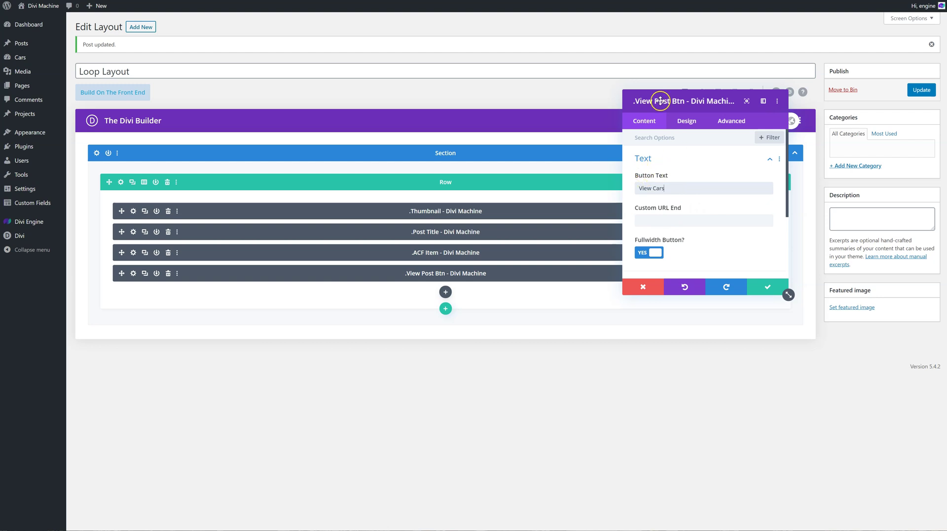
Try #contact as the button's custom URL end and clear the entry again
{"action": "left_click_drag", "start_coordinate": [665, 101], "coordinate": [600, 115]}
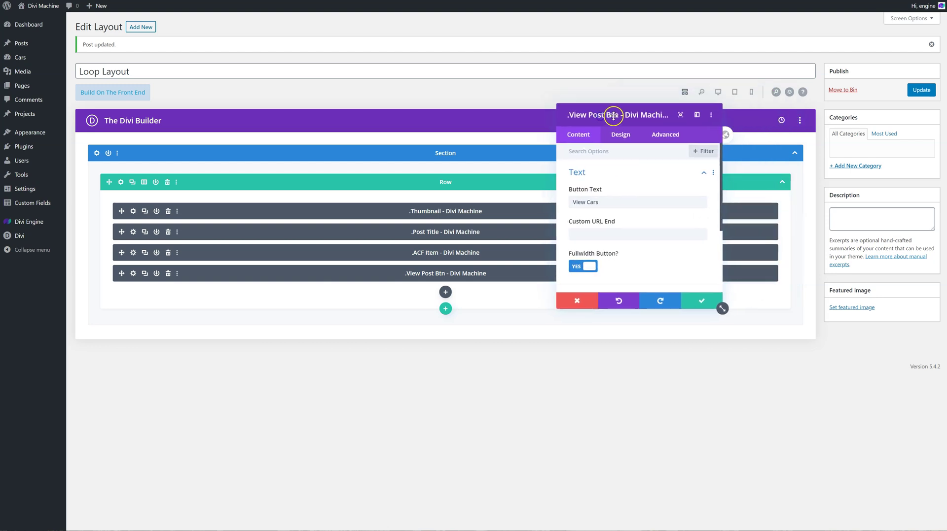
{"action": "left_click", "coordinate": [605, 235]}
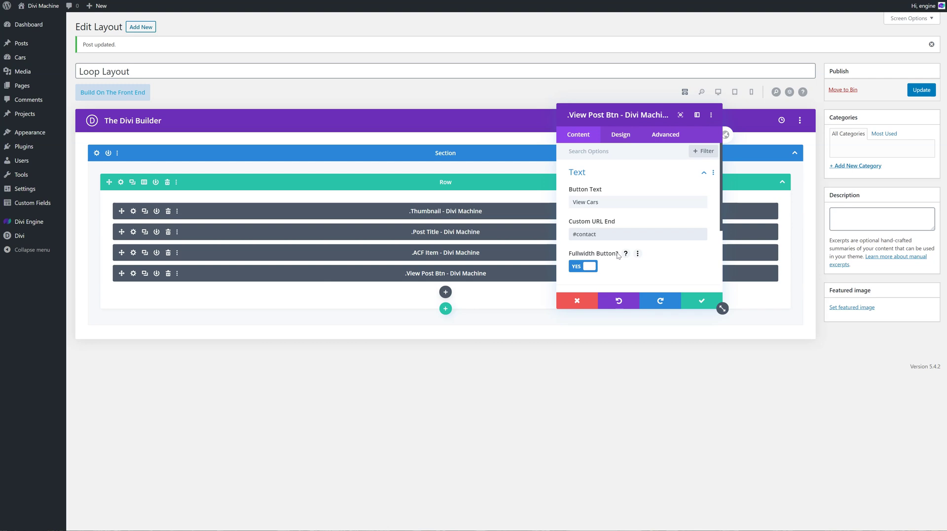
{"action": "left_click_drag", "start_coordinate": [597, 234], "coordinate": [576, 236]}
{"action": "key", "text": "BackSpace"}
{"action": "scroll", "coordinate": [638, 248], "scroll_direction": "down", "scroll_amount": 1}
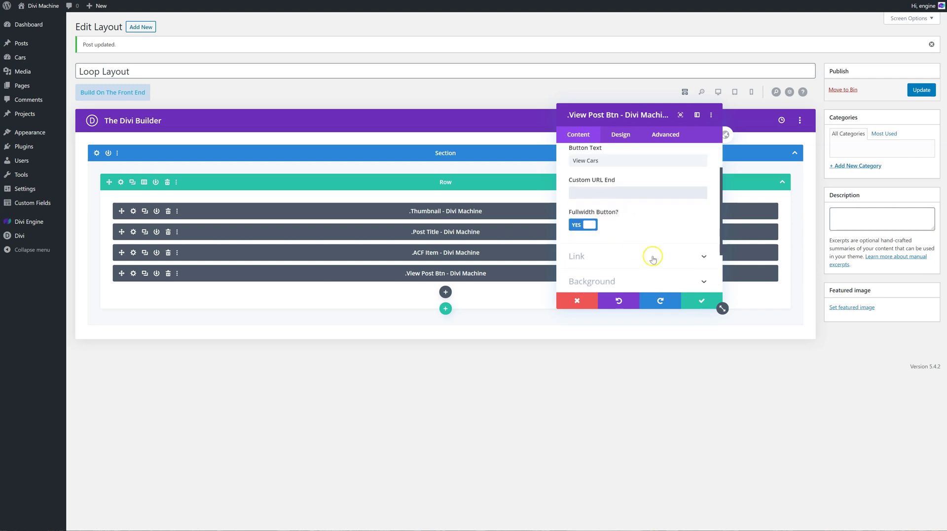
Enable custom styles for the View Cars button with white text and a red background
{"action": "left_click", "coordinate": [620, 136]}
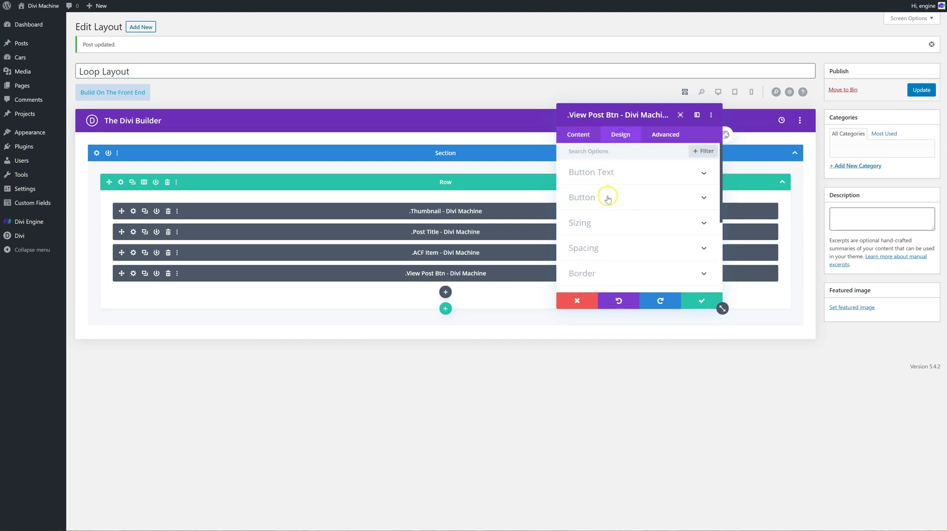
{"action": "left_click", "coordinate": [585, 186]}
{"action": "scroll", "coordinate": [599, 229], "scroll_direction": "down", "scroll_amount": 1}
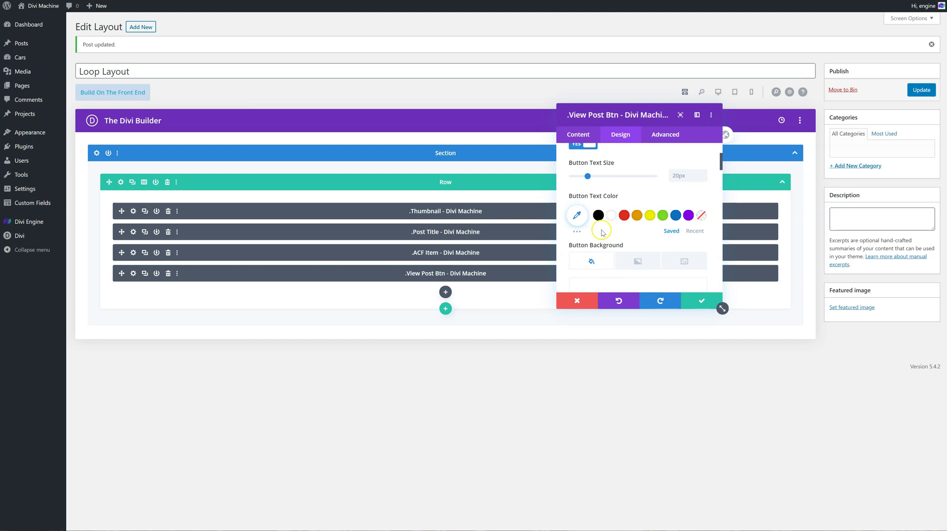
{"action": "left_click", "coordinate": [611, 217]}
{"action": "scroll", "coordinate": [611, 219], "scroll_direction": "down", "scroll_amount": 2}
{"action": "left_click", "coordinate": [633, 222]}
{"action": "left_click", "coordinate": [622, 286]}
Set the button's border width to 0px and border radius to 100px, and turn off its icon
{"action": "scroll", "coordinate": [621, 236], "scroll_direction": "down", "scroll_amount": 3}
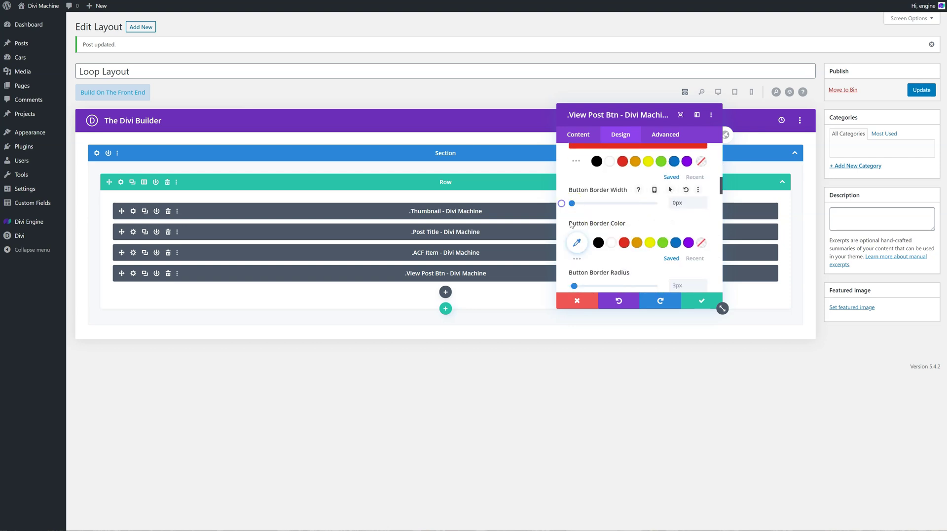
{"action": "scroll", "coordinate": [575, 244], "scroll_direction": "down", "scroll_amount": 1}
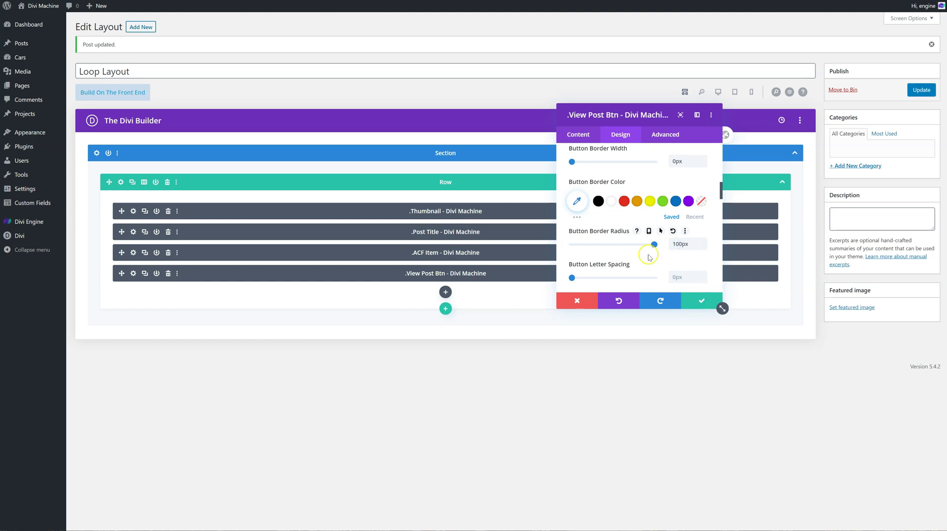
{"action": "scroll", "coordinate": [632, 244], "scroll_direction": "down", "scroll_amount": 2}
{"action": "scroll", "coordinate": [592, 246], "scroll_direction": "down", "scroll_amount": 2}
{"action": "left_click", "coordinate": [582, 198]}
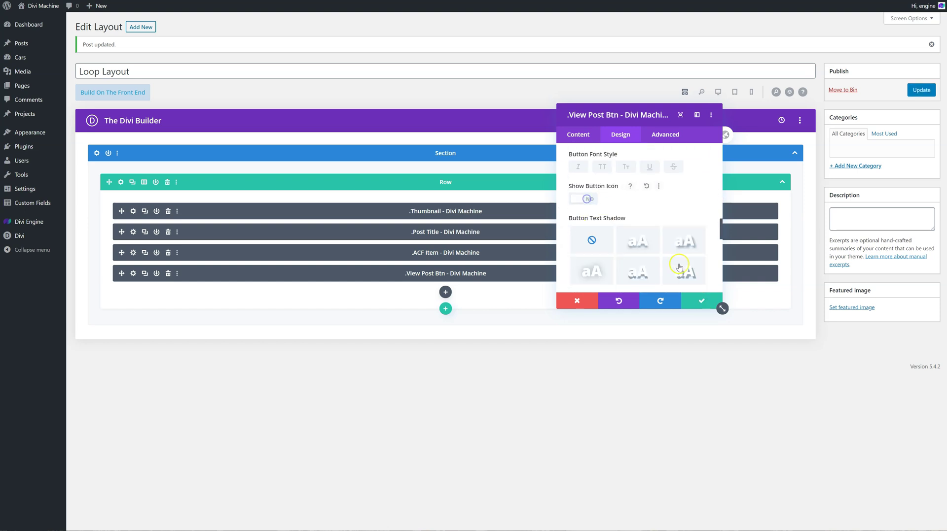
Save the button module, update the Loop Layout and reload the cars archive page
{"action": "left_click", "coordinate": [702, 301]}
{"action": "left_click", "coordinate": [920, 90]}
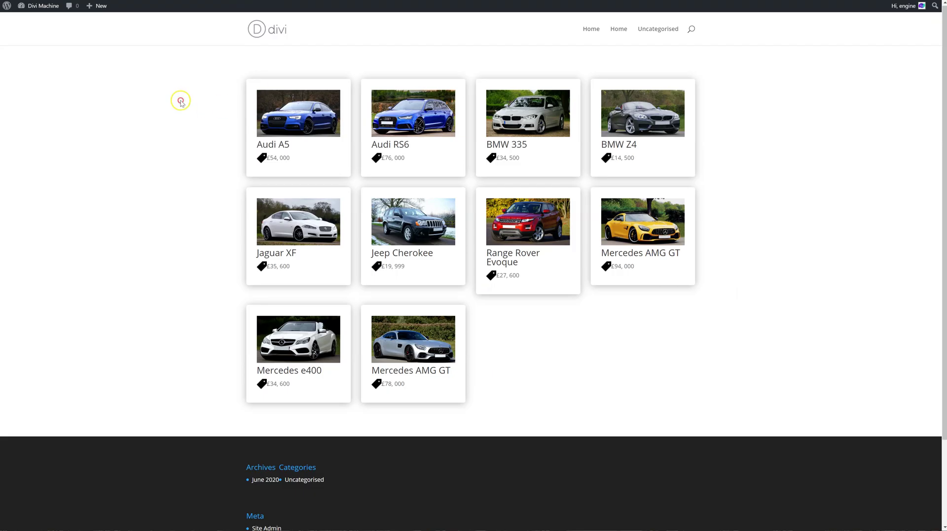
{"action": "right_click", "coordinate": [180, 100]}
{"action": "left_click", "coordinate": [202, 127]}
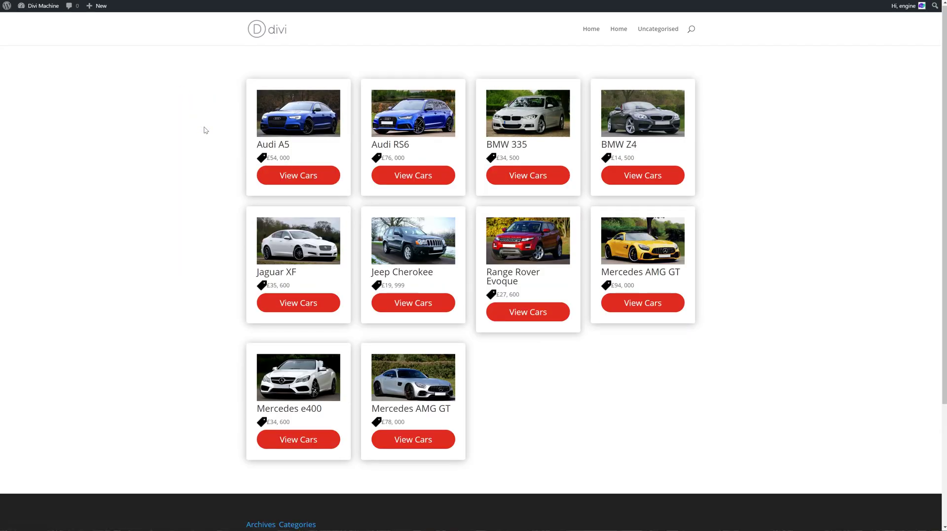
Switch to the Theme Builder, edit the Cars Archive Page's custom body and open its Archive Loop module settings
{"action": "left_click", "coordinate": [212, 143]}
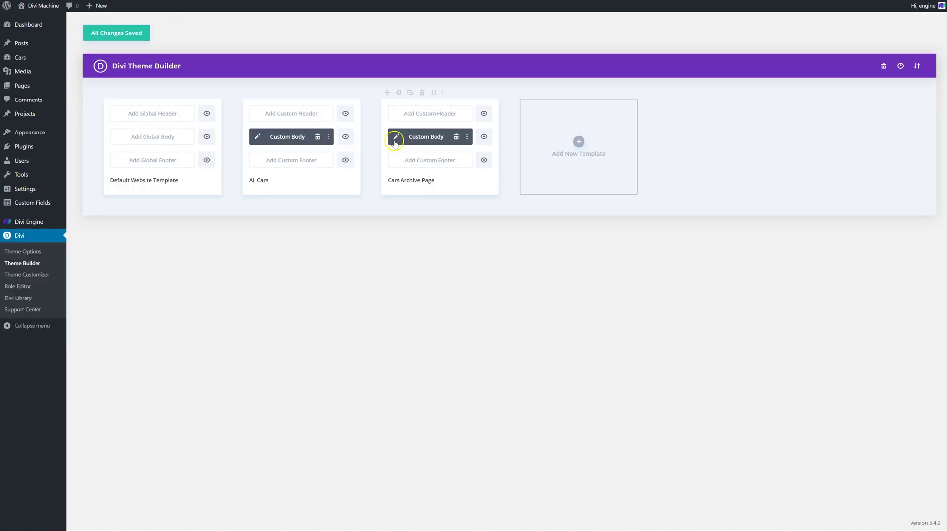
{"action": "left_click", "coordinate": [395, 139]}
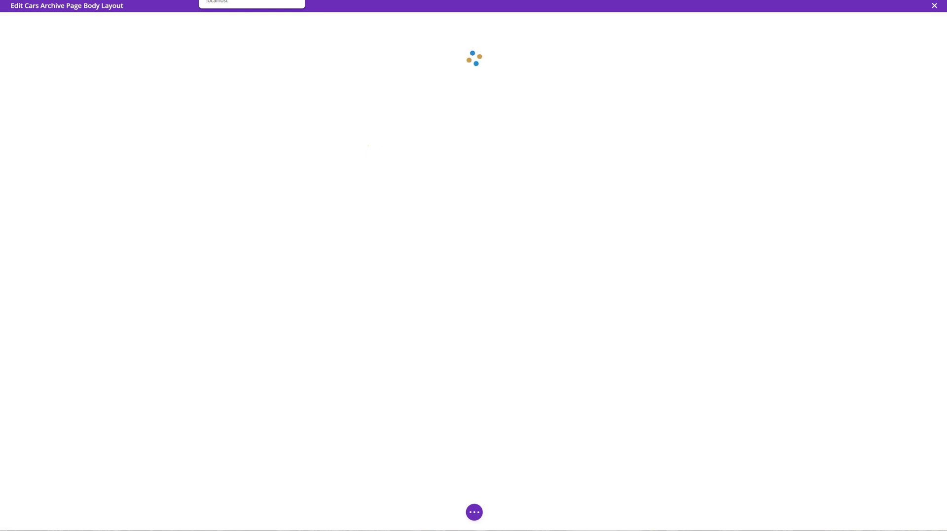
{"action": "mouse_move", "coordinate": [345, 104]}
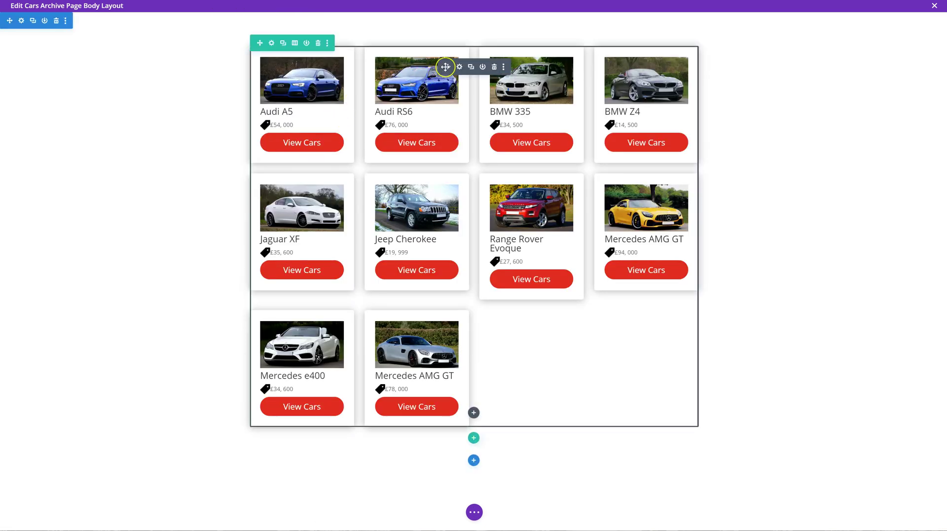
{"action": "left_click", "coordinate": [459, 69]}
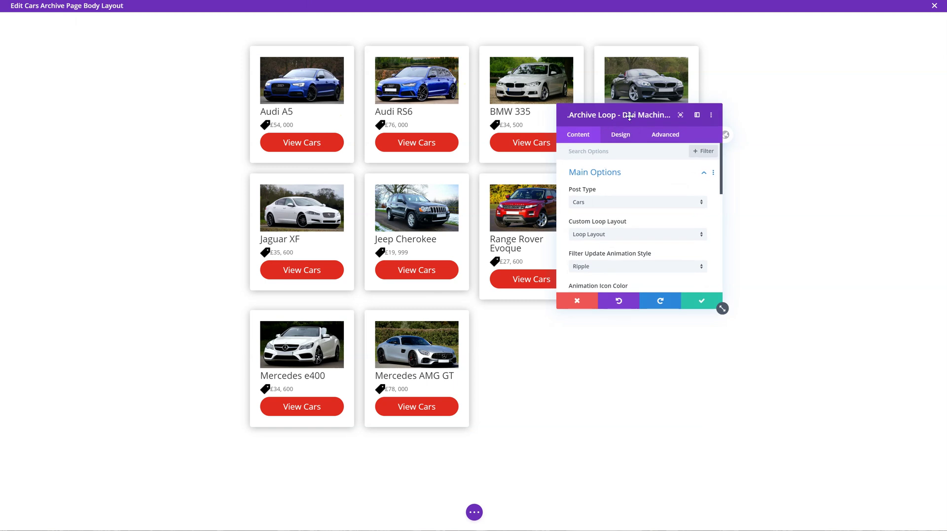
{"action": "left_click_drag", "start_coordinate": [631, 111], "coordinate": [702, 87]}
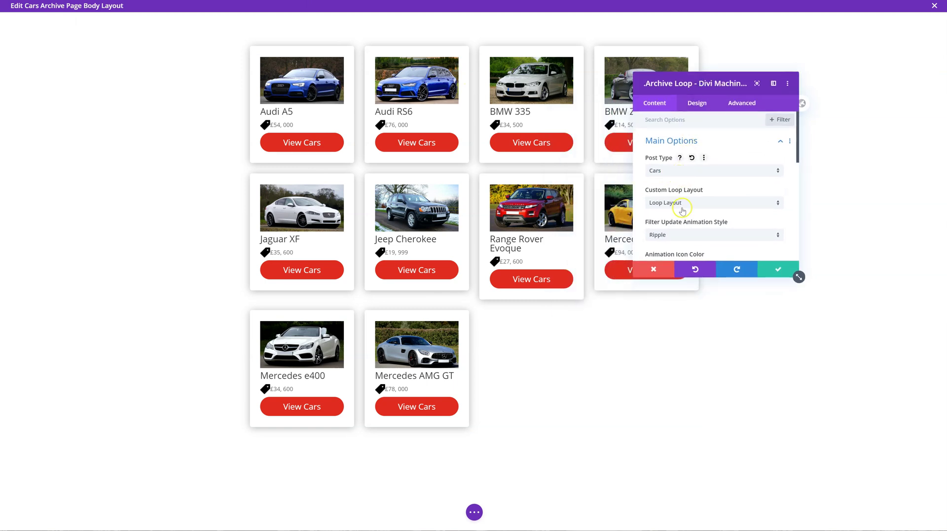
Review the Archive Loop's filter animation style and no-posts layout choices, plus the post status in its Loop Options
{"action": "scroll", "coordinate": [680, 207], "scroll_direction": "down", "scroll_amount": 1}
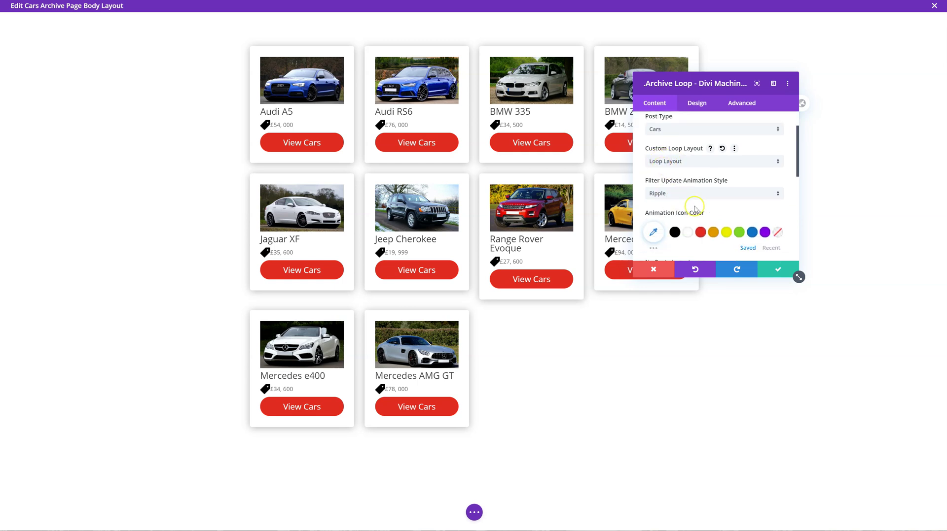
{"action": "left_click", "coordinate": [672, 196]}
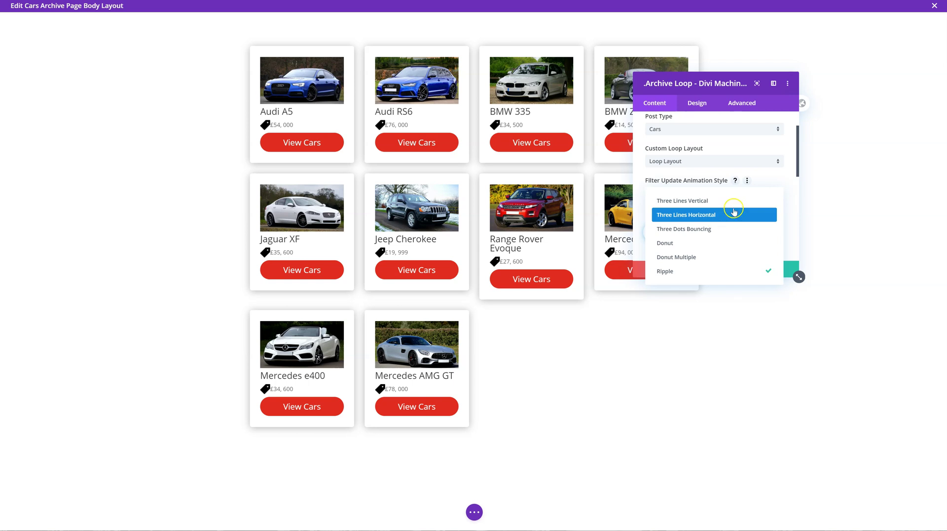
{"action": "left_click", "coordinate": [776, 179]}
{"action": "scroll", "coordinate": [696, 207], "scroll_direction": "down", "scroll_amount": 2}
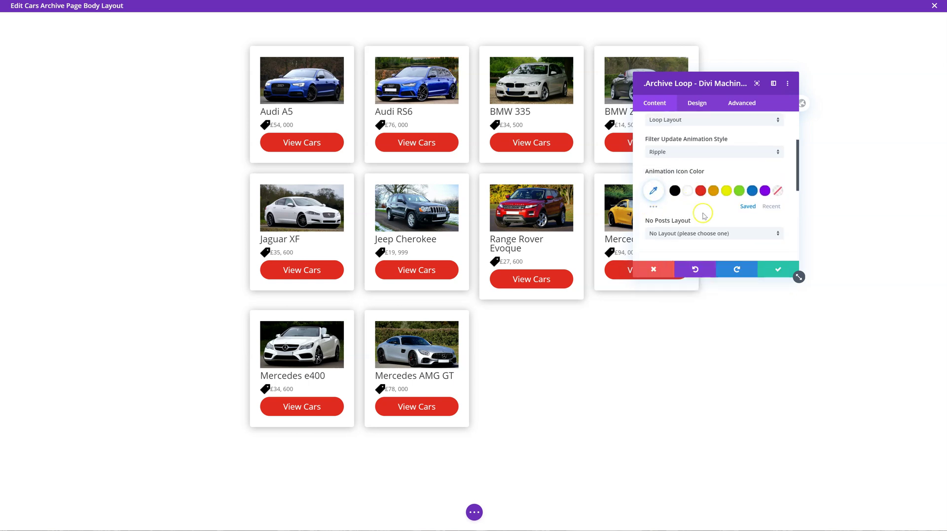
{"action": "scroll", "coordinate": [693, 209], "scroll_direction": "down", "scroll_amount": 1}
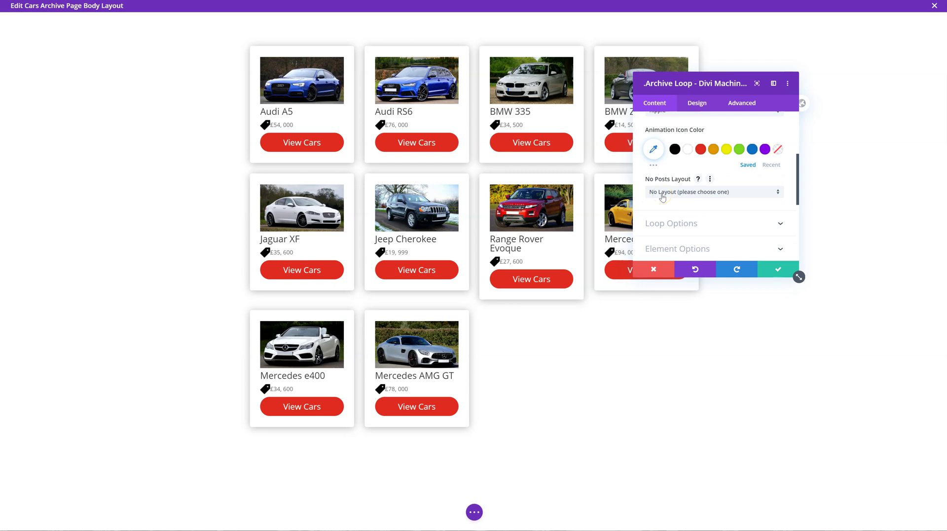
{"action": "left_click", "coordinate": [661, 197]}
{"action": "left_click", "coordinate": [738, 181]}
{"action": "left_click", "coordinate": [663, 170]}
{"action": "left_click", "coordinate": [694, 194]}
{"action": "left_click", "coordinate": [697, 224]}
{"action": "left_click", "coordinate": [694, 154]}
{"action": "left_click", "coordinate": [696, 156]}
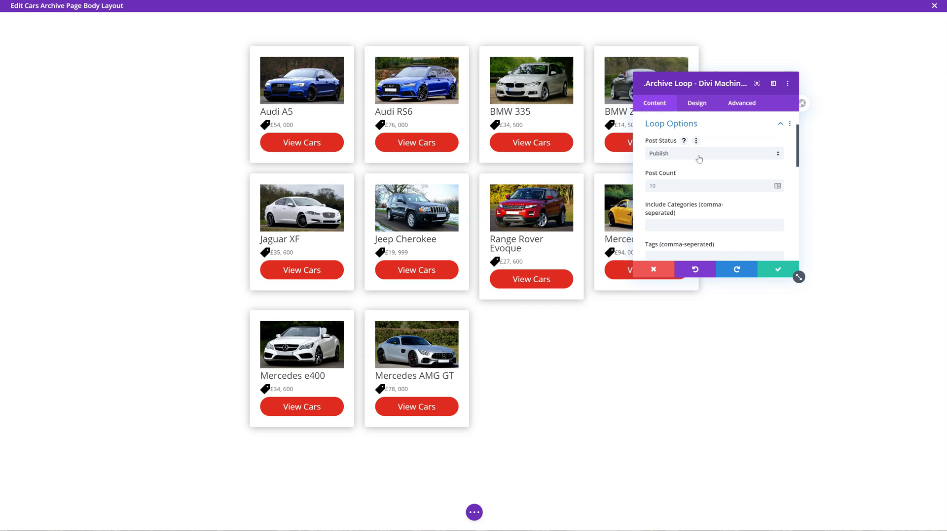
Set the Archive Loop's post count to -1 so all cars are shown
{"action": "left_click", "coordinate": [693, 189]}
{"action": "scroll", "coordinate": [692, 187], "scroll_direction": "down", "scroll_amount": 2}
{"action": "left_click", "coordinate": [682, 183]}
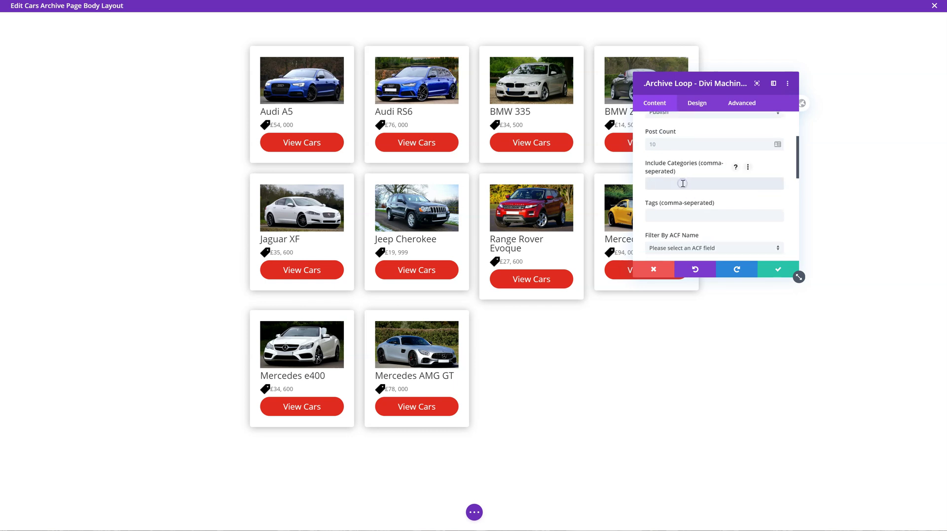
{"action": "left_click", "coordinate": [673, 142]}
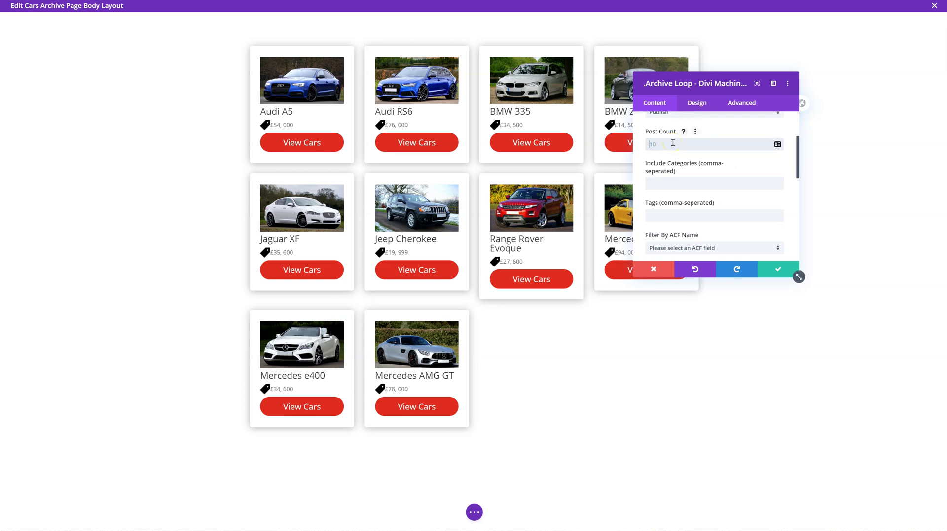
{"action": "type", "text": "-1"}
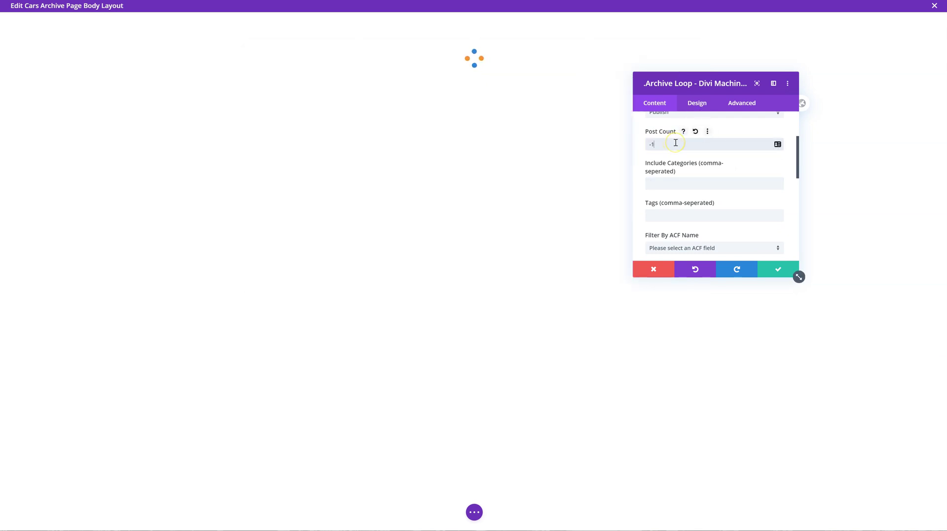
{"action": "left_click", "coordinate": [686, 174]}
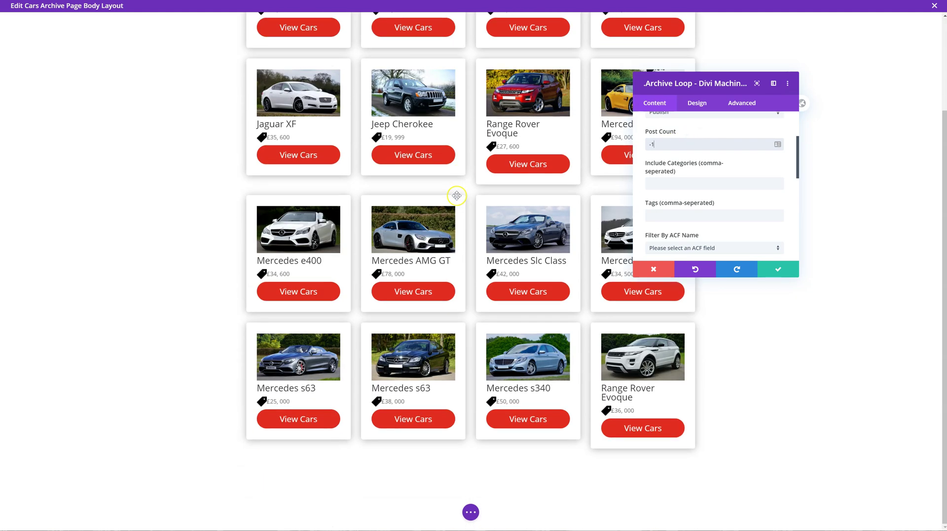
Set the Archive Loop's post count to 6
{"action": "left_click_drag", "start_coordinate": [656, 144], "coordinate": [609, 144]}
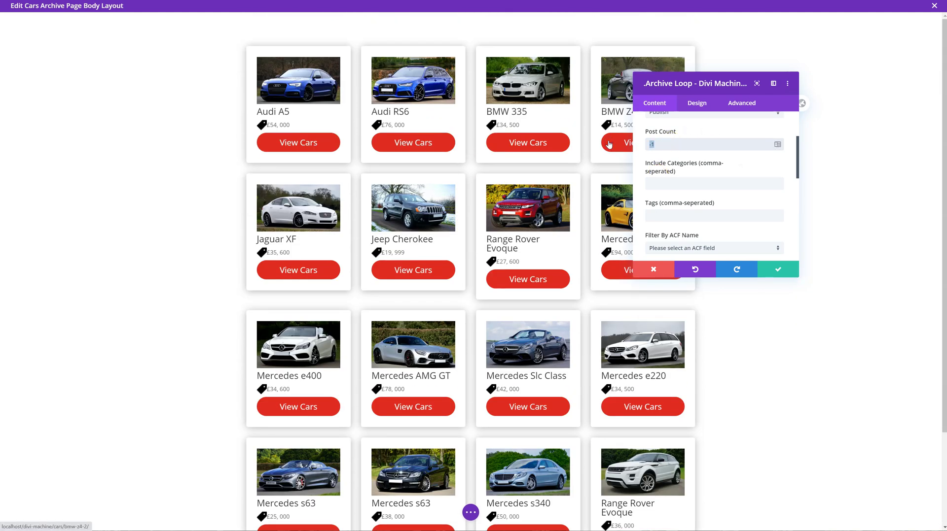
{"action": "type", "text": "6"}
{"action": "left_click", "coordinate": [607, 148]}
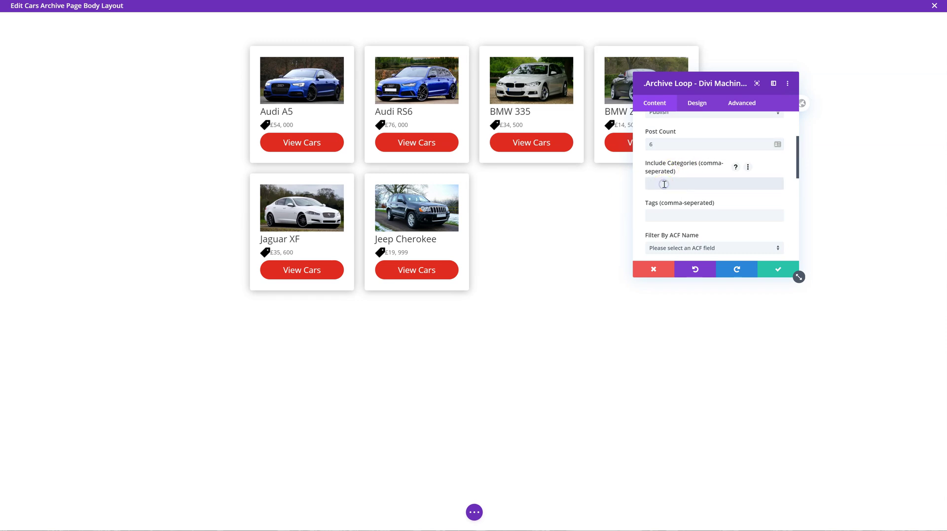
Try limiting the loop to the category suv and clear the included categories again
{"action": "left_click", "coordinate": [696, 185]}
{"action": "left_click", "coordinate": [743, 165]}
{"action": "type", "text": "suv"}
{"action": "left_click", "coordinate": [747, 168]}
{"action": "left_click", "coordinate": [683, 145]}
{"action": "double_click", "coordinate": [661, 183]}
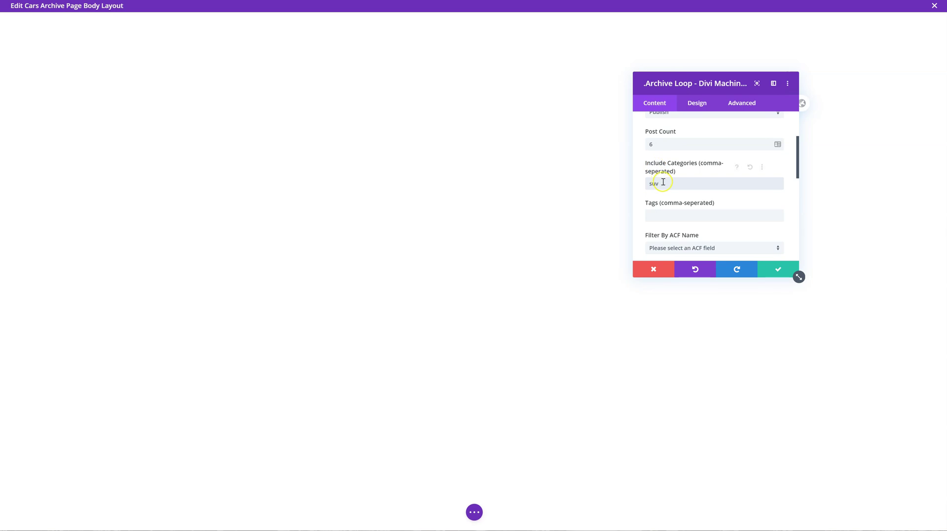
{"action": "key", "text": "BackSpace"}
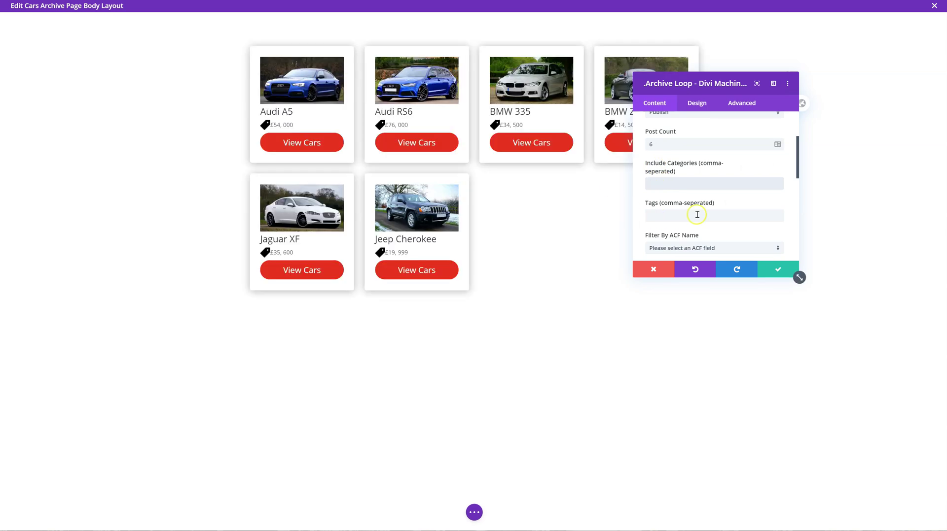
Try Make - Cars as the loop's ACF filter field and reset the choice
{"action": "scroll", "coordinate": [698, 212], "scroll_direction": "down", "scroll_amount": 1}
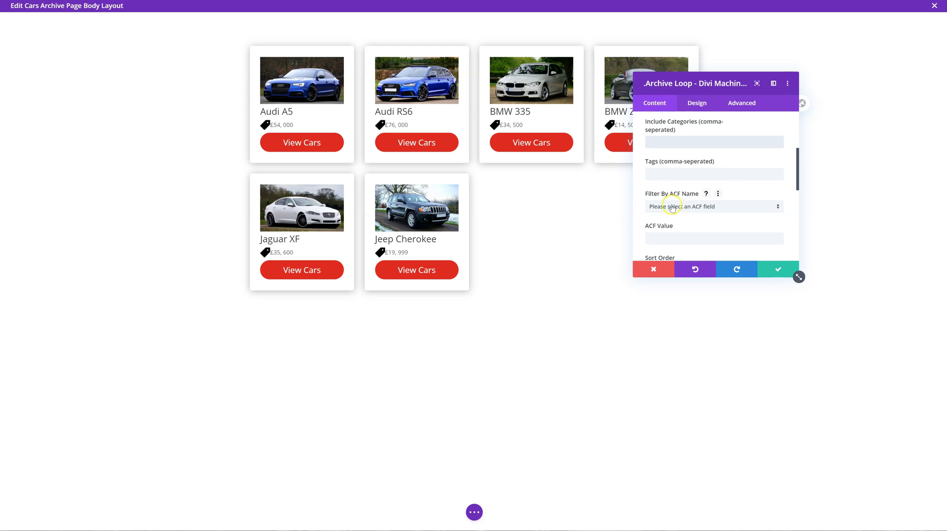
{"action": "left_click", "coordinate": [674, 209]}
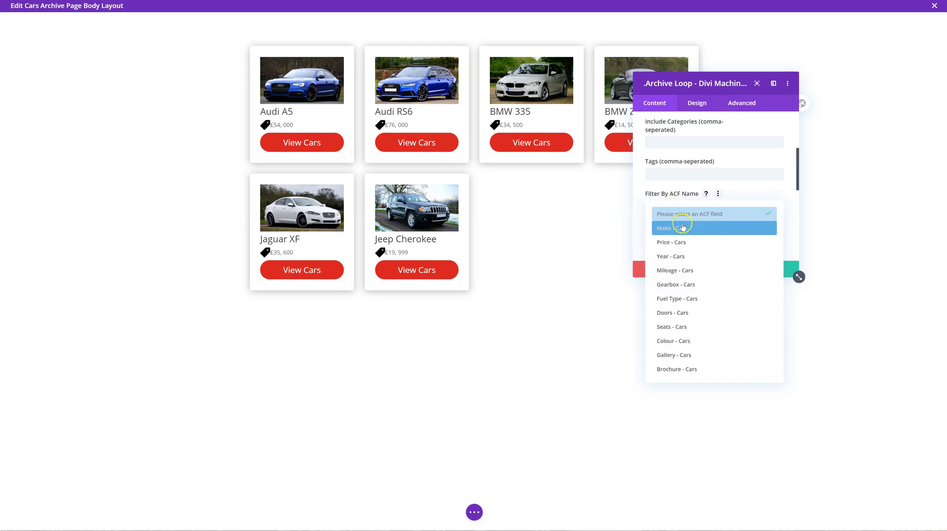
{"action": "left_click", "coordinate": [682, 229]}
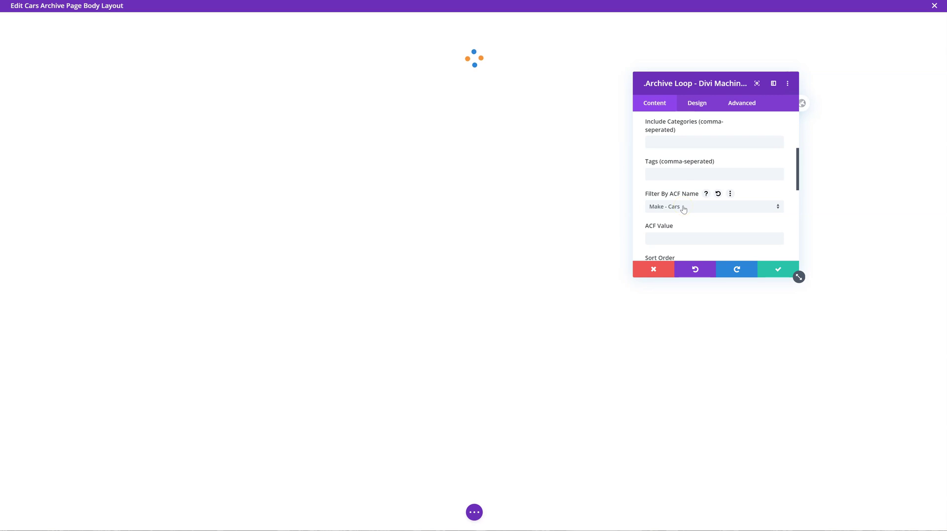
{"action": "left_click", "coordinate": [683, 207]}
{"action": "left_click", "coordinate": [687, 215]}
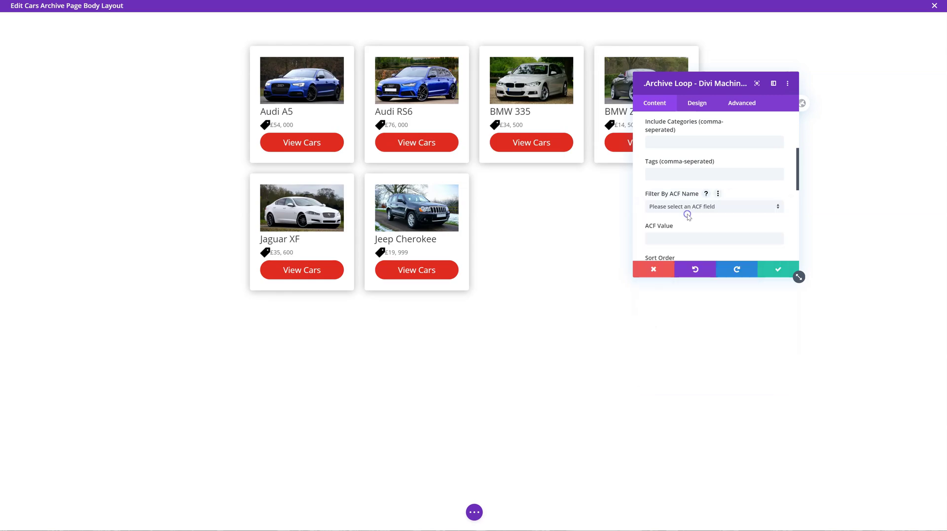
Try Price - Cars and Make - Cars as the ACF filter field, check the ACF value's help text, and reset the filter
{"action": "scroll", "coordinate": [688, 212], "scroll_direction": "down", "scroll_amount": 3}
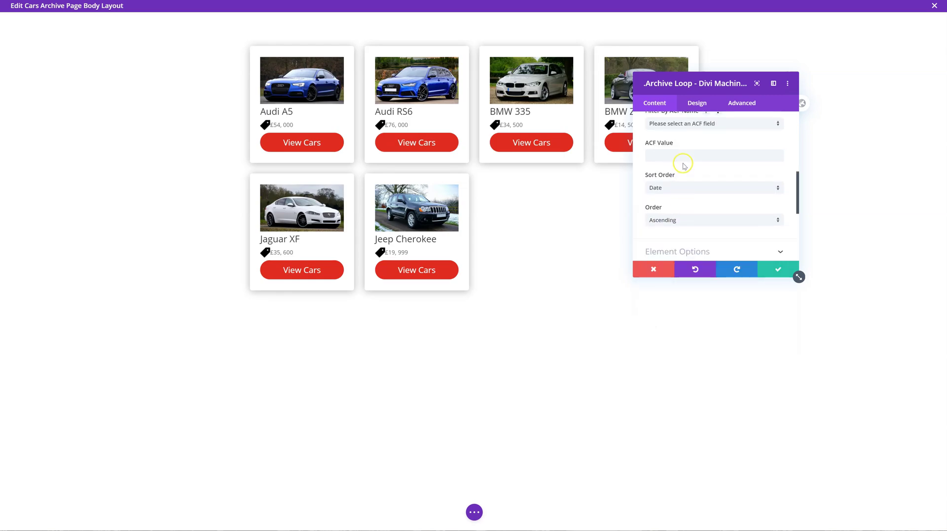
{"action": "left_click", "coordinate": [682, 124]}
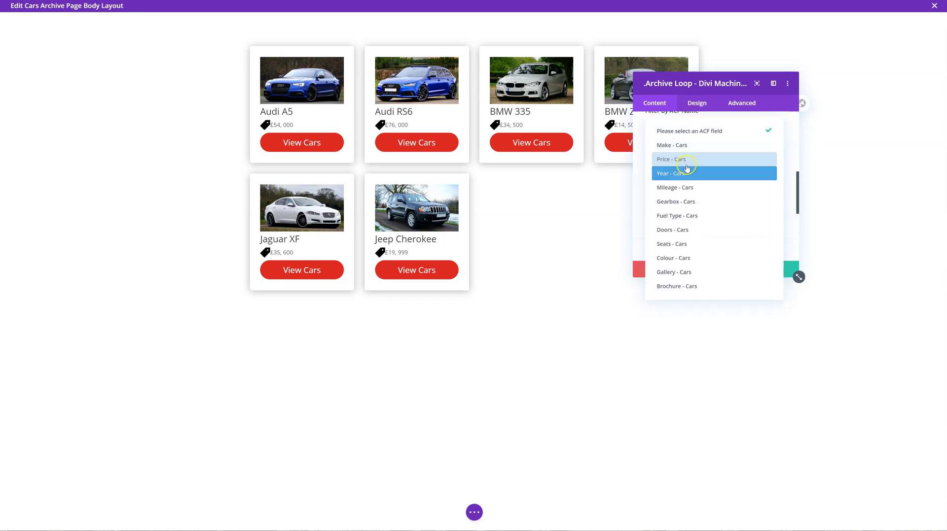
{"action": "left_click", "coordinate": [688, 161]}
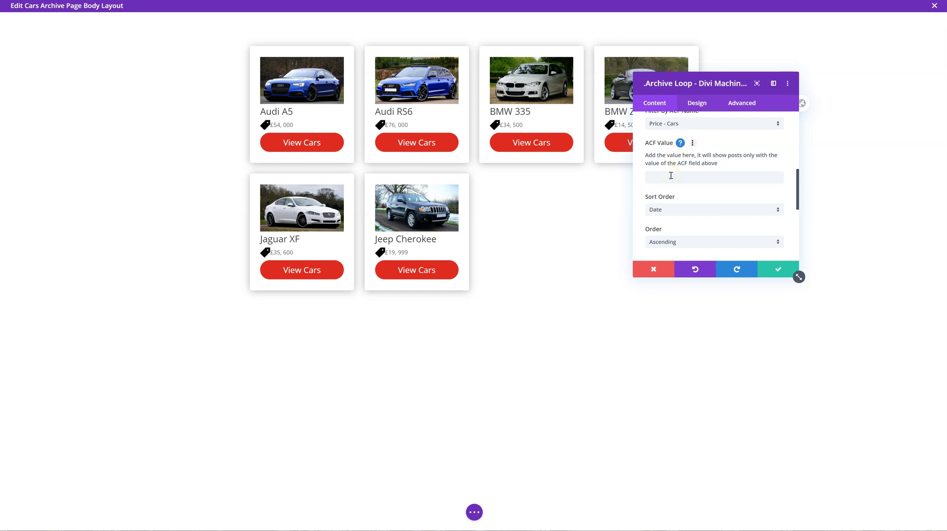
{"action": "left_click", "coordinate": [675, 124]}
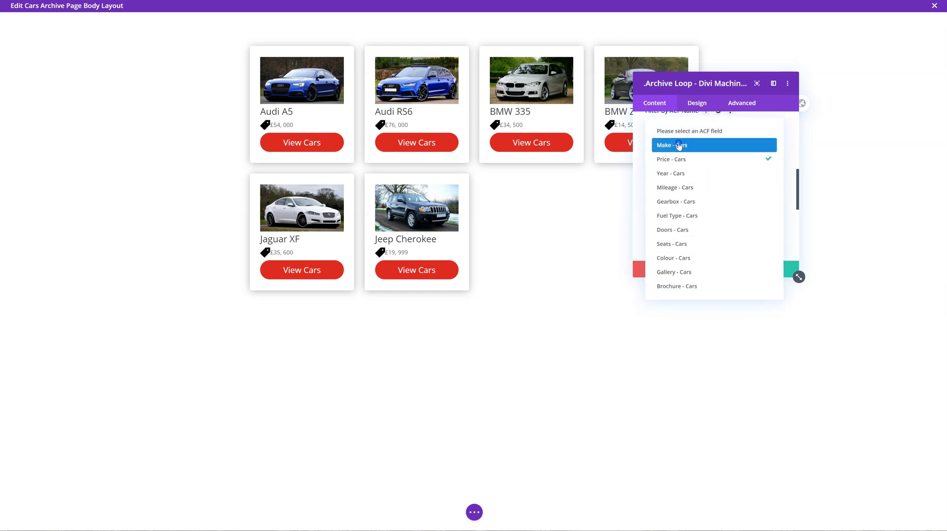
{"action": "left_click", "coordinate": [679, 145]}
{"action": "left_click", "coordinate": [673, 177]}
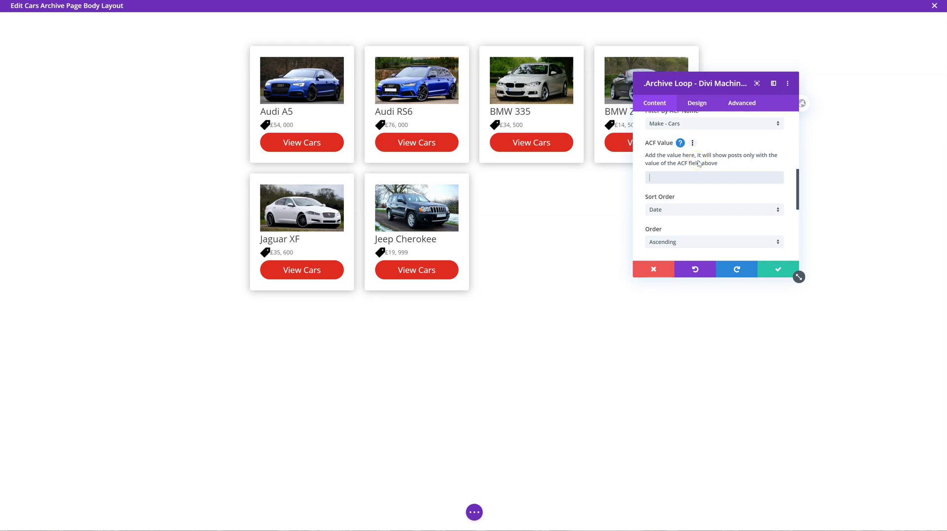
{"action": "scroll", "coordinate": [698, 163], "scroll_direction": "up", "scroll_amount": 2}
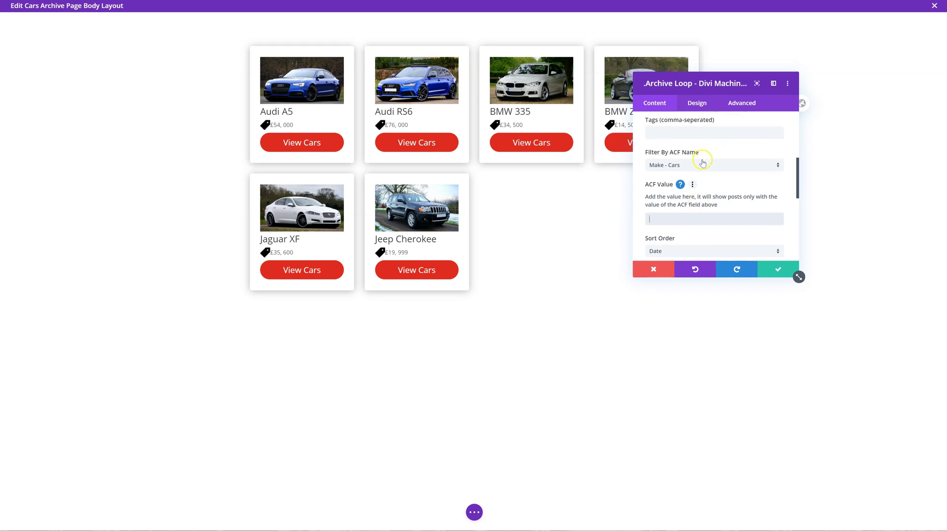
{"action": "left_click", "coordinate": [700, 164]}
{"action": "left_click", "coordinate": [700, 169]}
{"action": "scroll", "coordinate": [697, 176], "scroll_direction": "down", "scroll_amount": 1}
{"action": "left_click", "coordinate": [671, 153]}
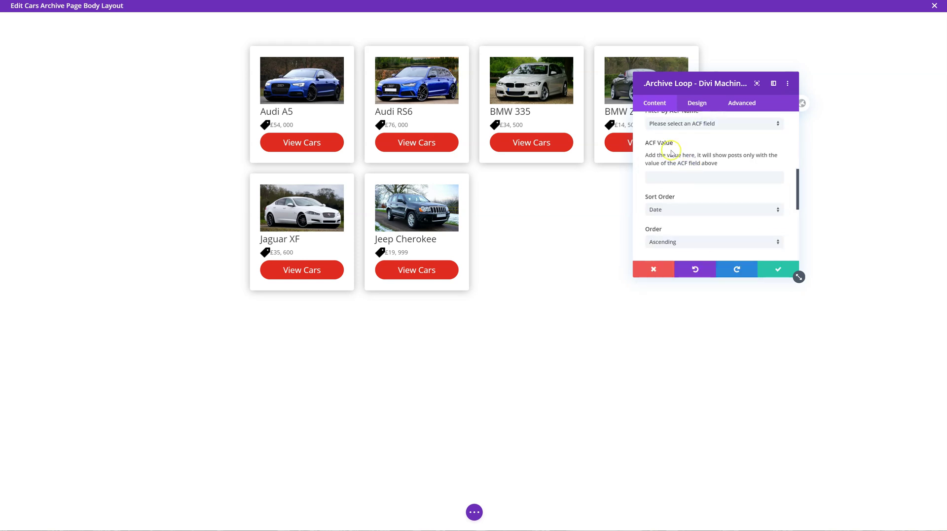
Enable Load More in the Archive Loop's Element Options
{"action": "scroll", "coordinate": [661, 182], "scroll_direction": "down", "scroll_amount": 1}
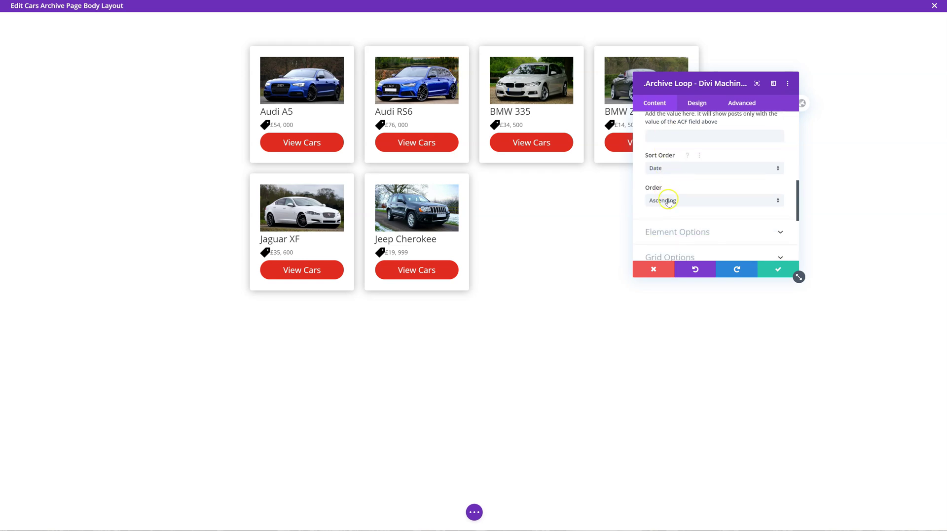
{"action": "scroll", "coordinate": [670, 201], "scroll_direction": "down", "scroll_amount": 1}
{"action": "left_click", "coordinate": [682, 191]}
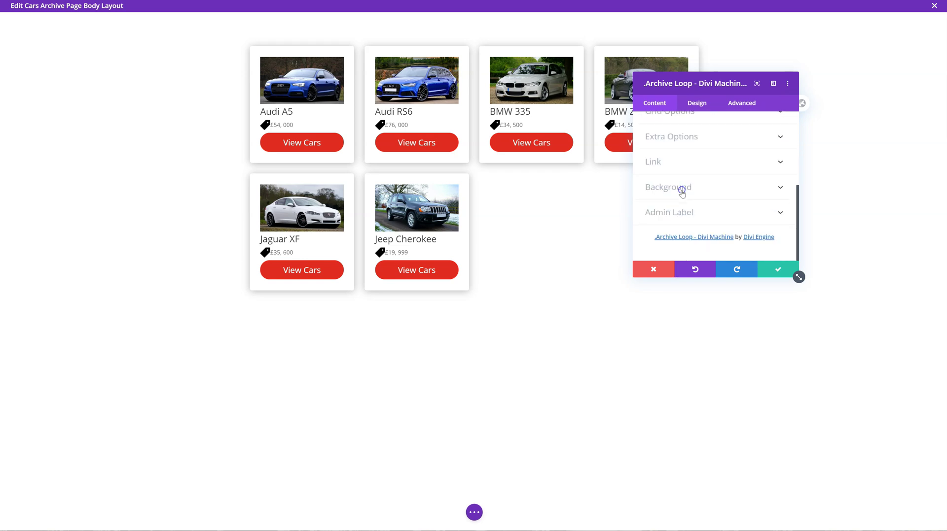
{"action": "left_click", "coordinate": [659, 155]}
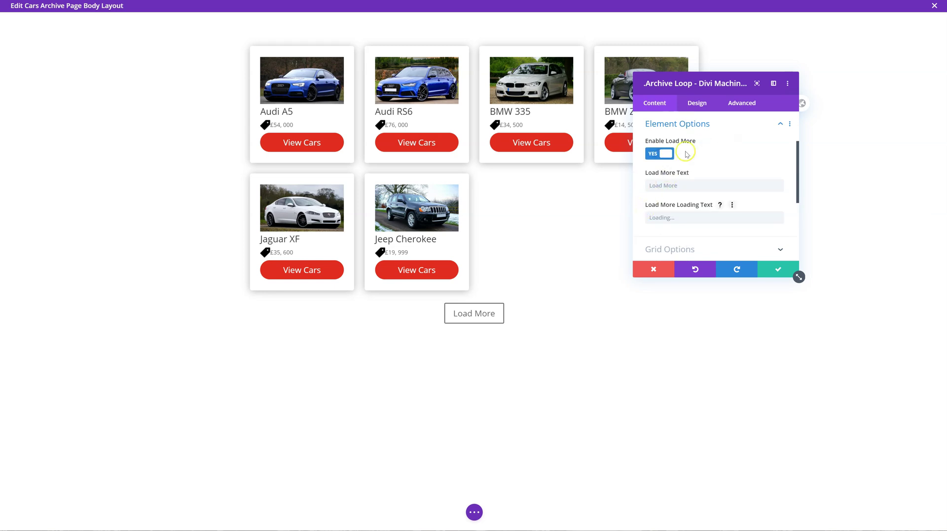
Enable custom styles for the Load More button with white text and a red background
{"action": "left_click", "coordinate": [704, 104]}
{"action": "scroll", "coordinate": [700, 182], "scroll_direction": "down", "scroll_amount": 2}
{"action": "left_click", "coordinate": [713, 160]}
{"action": "left_click", "coordinate": [663, 120]}
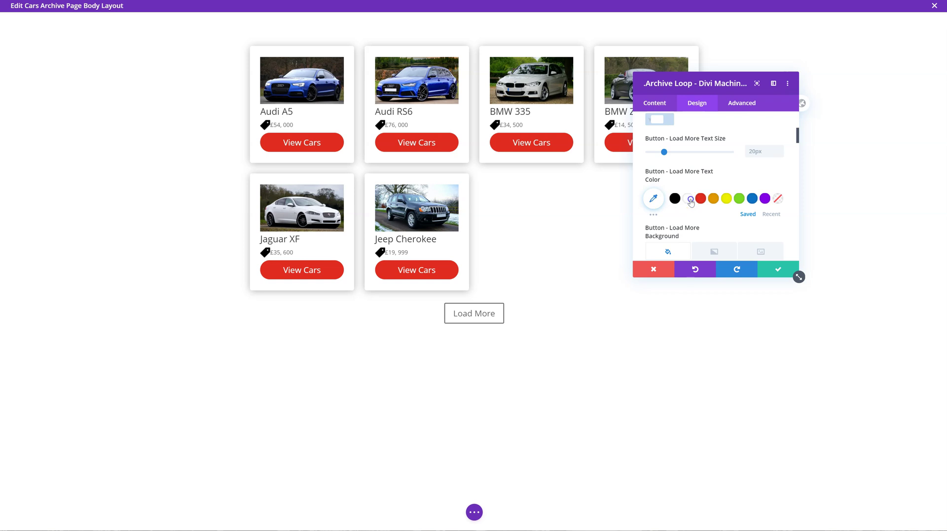
{"action": "scroll", "coordinate": [686, 210], "scroll_direction": "down", "scroll_amount": 3}
{"action": "left_click", "coordinate": [696, 171]}
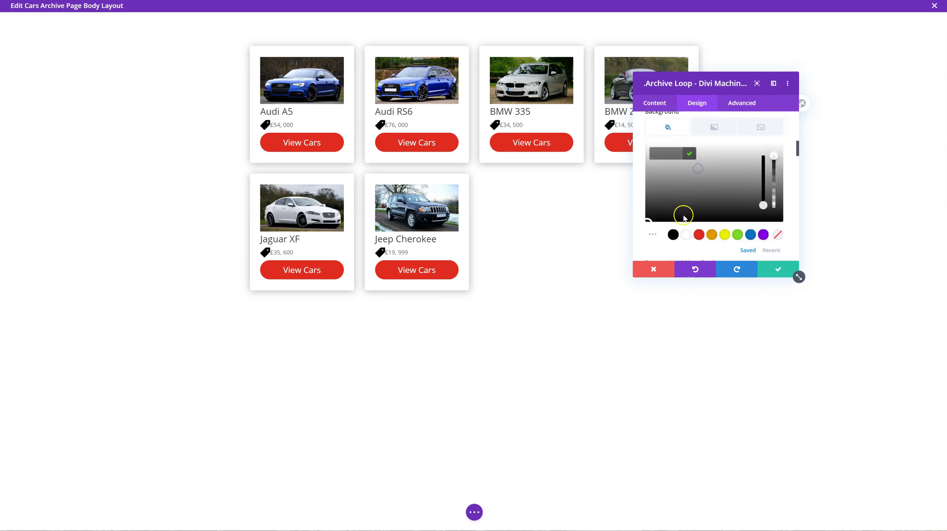
{"action": "left_click", "coordinate": [699, 235]}
{"action": "scroll", "coordinate": [690, 207], "scroll_direction": "down", "scroll_amount": 1}
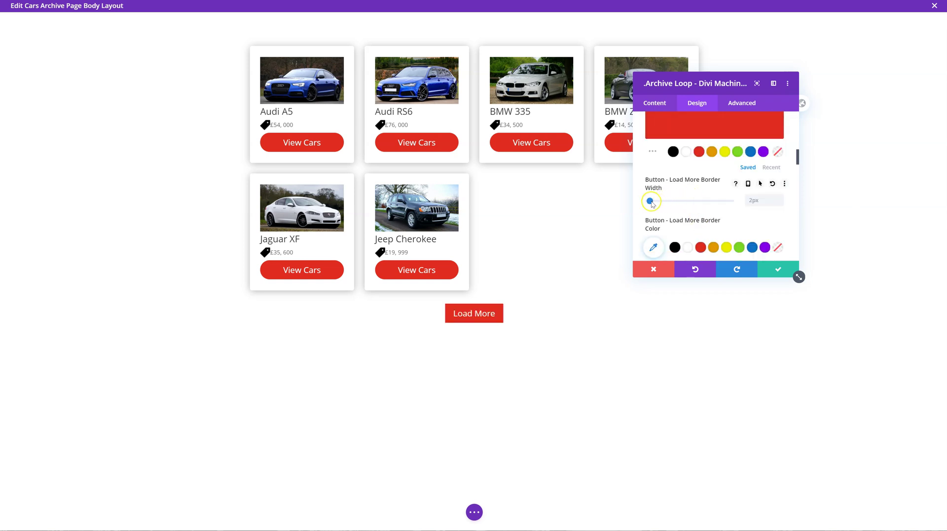
Set the Load More button's border width to 0px and its border radius to 100px
{"action": "scroll", "coordinate": [636, 200], "scroll_direction": "down", "scroll_amount": 2}
{"action": "left_click_drag", "start_coordinate": [647, 215], "coordinate": [761, 216]}
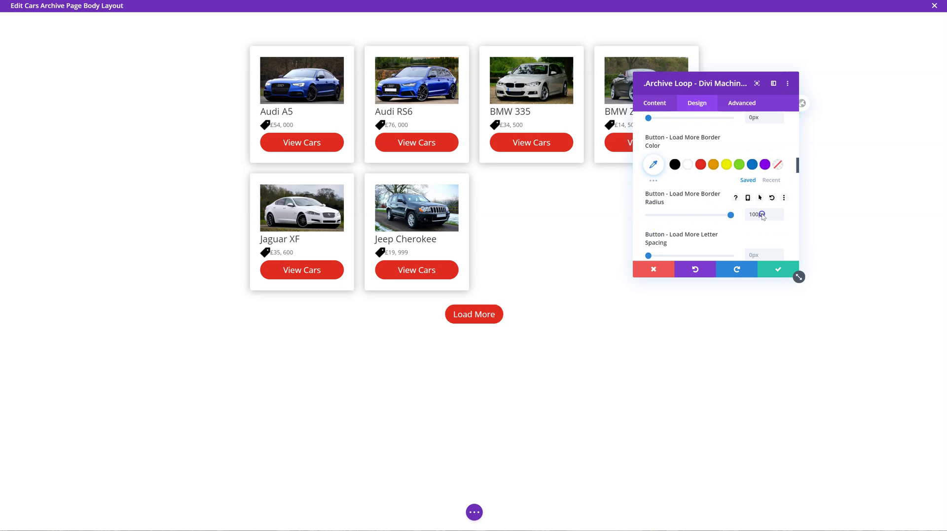
Check the Load More text fields in Element Options, and set the Archive Loop's Grid Style to Masonry
{"action": "left_click", "coordinate": [652, 102]}
{"action": "left_click", "coordinate": [699, 192]}
{"action": "left_click", "coordinate": [673, 186]}
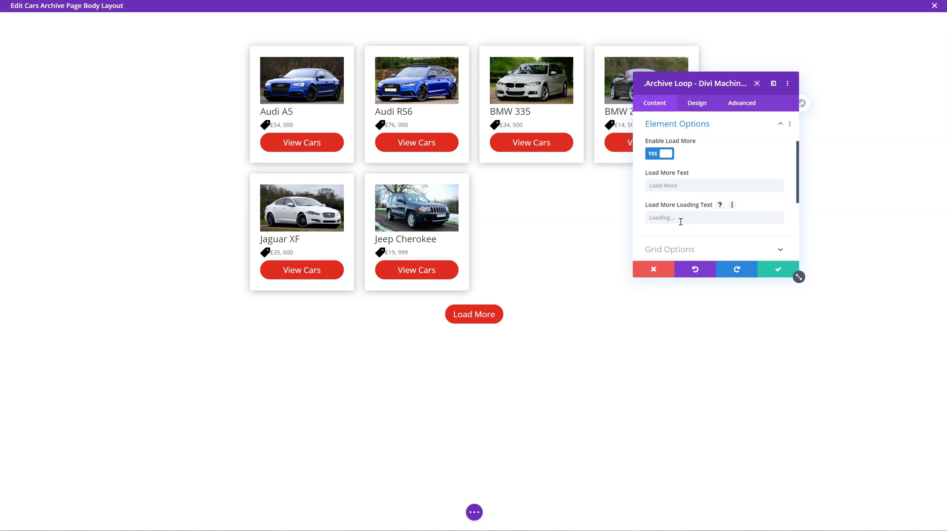
{"action": "left_click", "coordinate": [676, 249]}
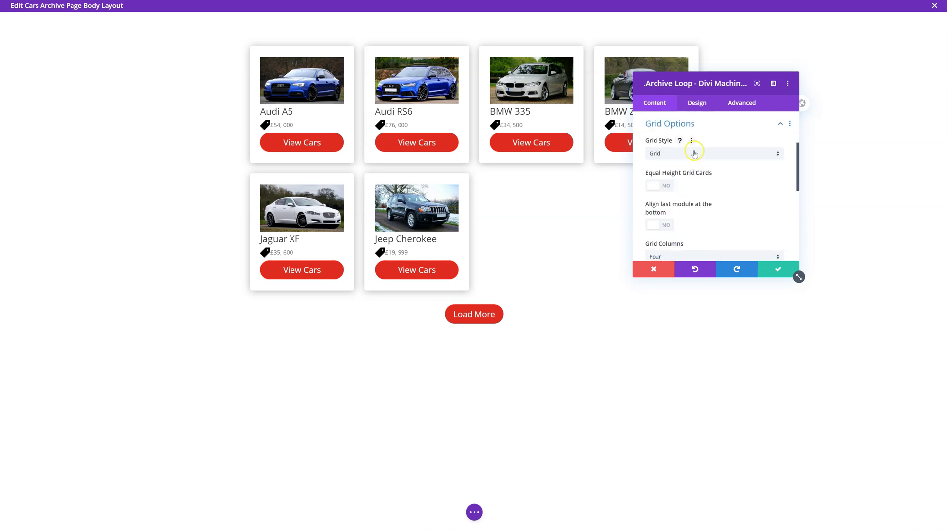
{"action": "left_click", "coordinate": [690, 157]}
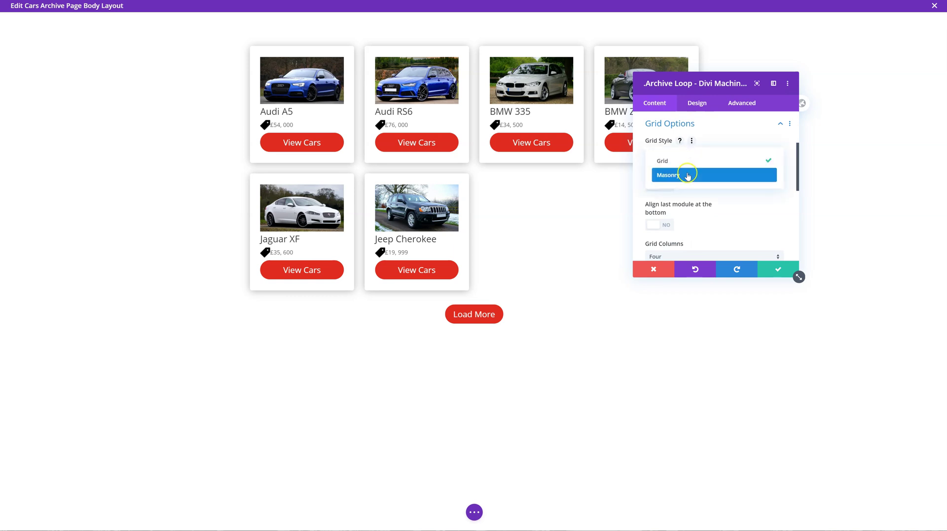
{"action": "left_click", "coordinate": [688, 176]}
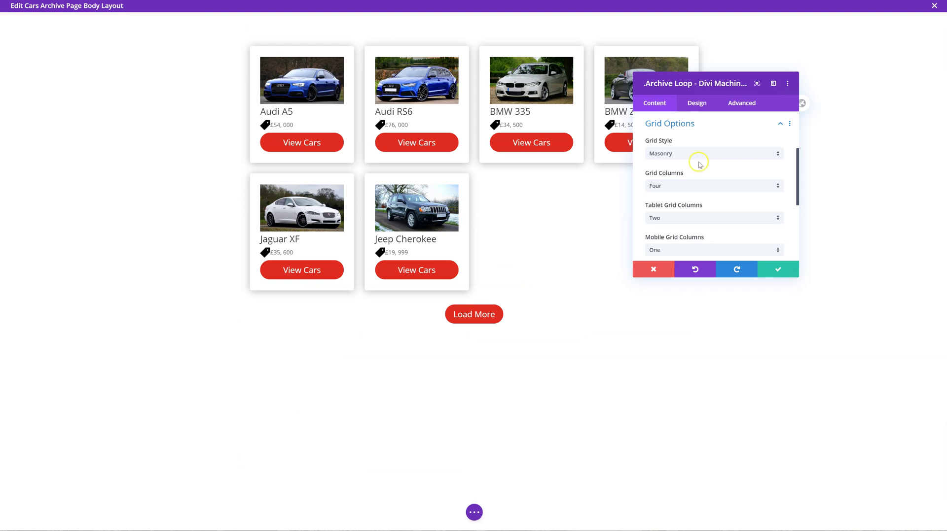
Try three Grid Columns for the Archive Loop and return the setting to Four
{"action": "left_click", "coordinate": [717, 187]}
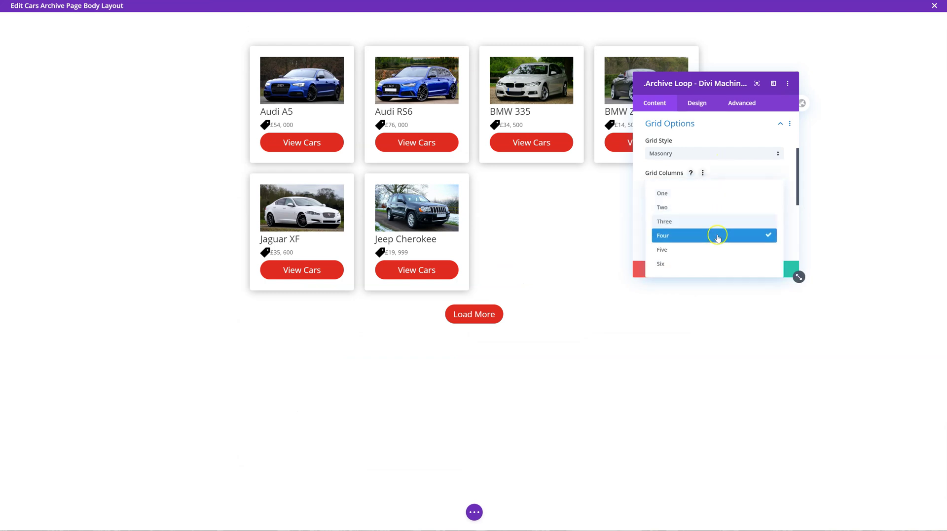
{"action": "left_click", "coordinate": [719, 223]}
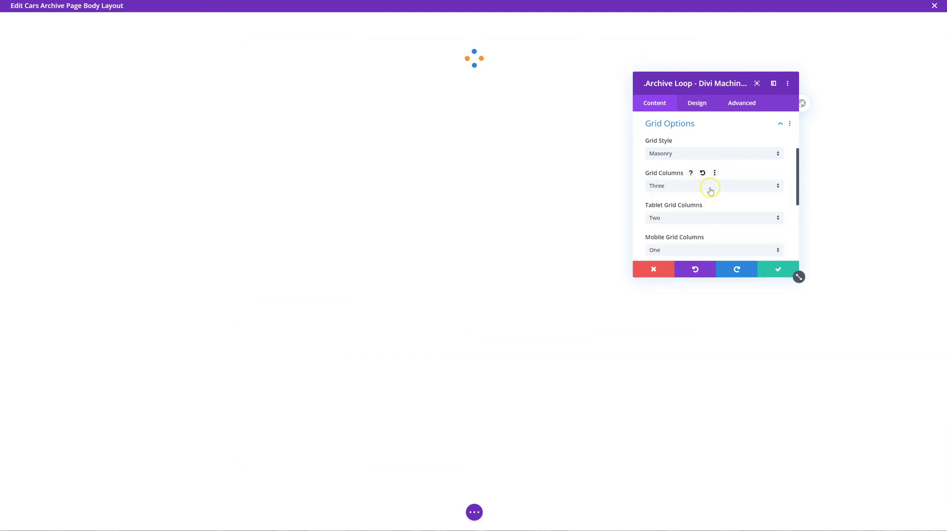
{"action": "left_click", "coordinate": [710, 188]}
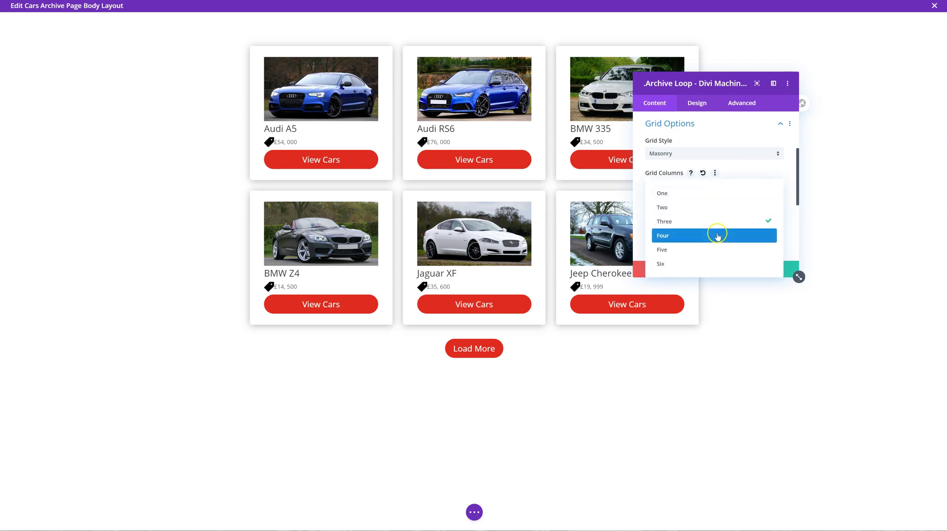
{"action": "left_click", "coordinate": [717, 235]}
Examine the Archive Loop's Extra Options and its tablet and mobile grid column choices
{"action": "scroll", "coordinate": [671, 236], "scroll_direction": "down", "scroll_amount": 2}
{"action": "left_click", "coordinate": [670, 200]}
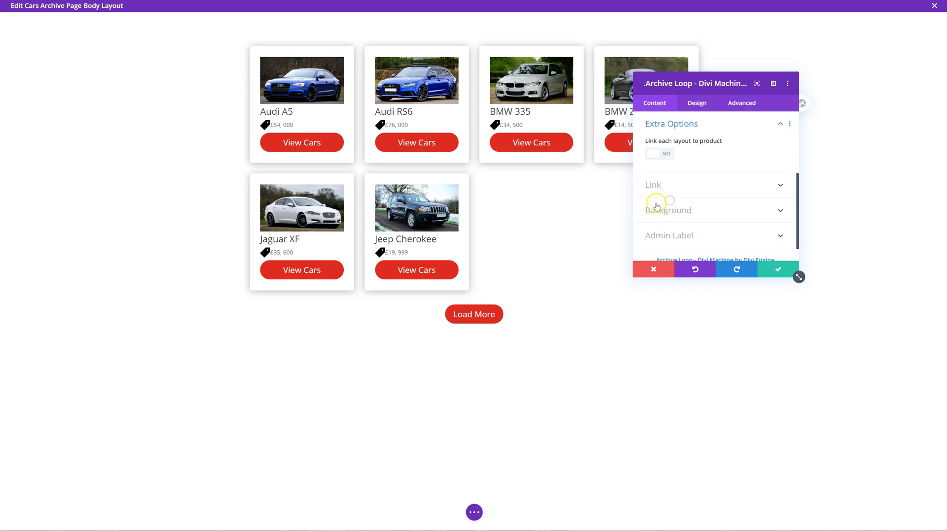
{"action": "scroll", "coordinate": [674, 136], "scroll_direction": "up", "scroll_amount": 2}
{"action": "left_click", "coordinate": [690, 173]}
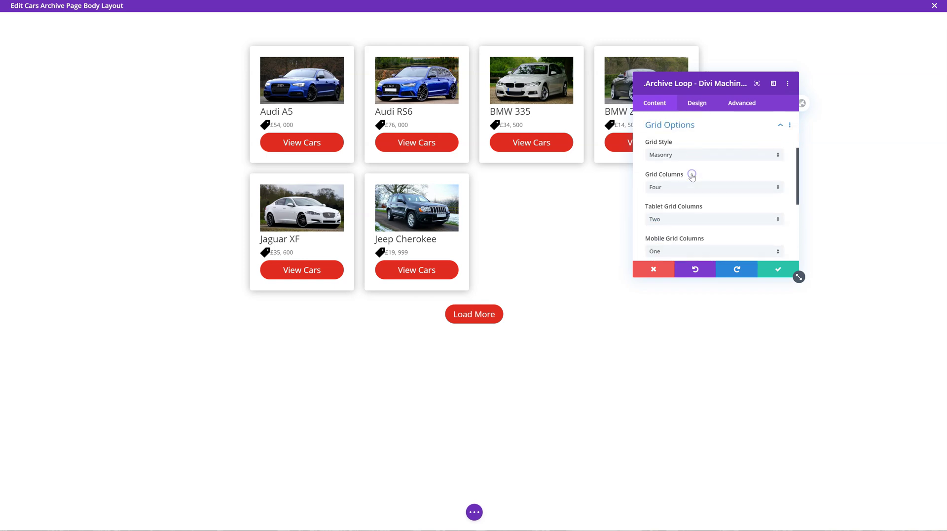
{"action": "scroll", "coordinate": [670, 172], "scroll_direction": "down", "scroll_amount": 1}
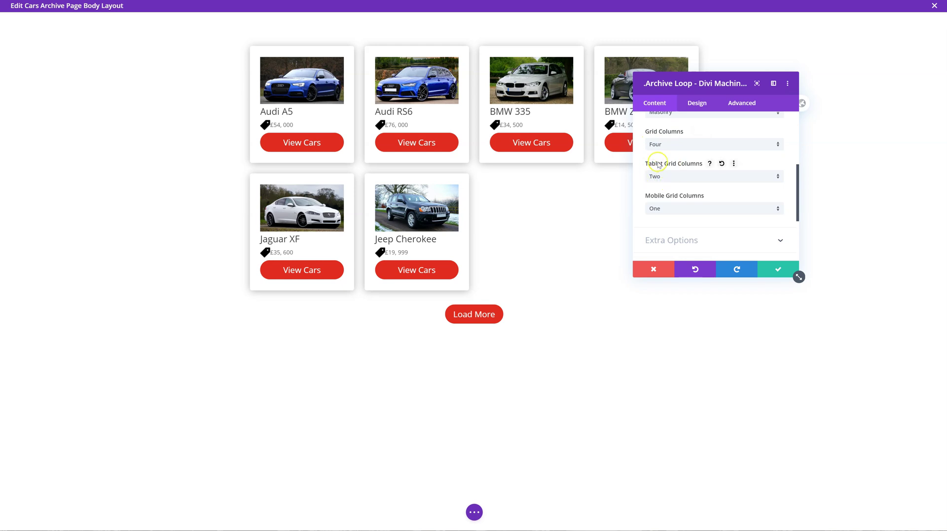
{"action": "left_click", "coordinate": [657, 209]}
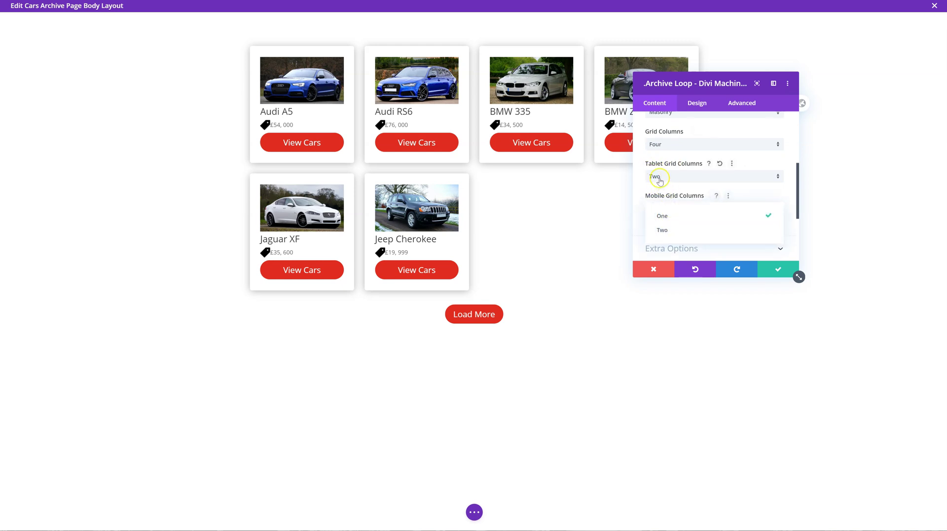
{"action": "scroll", "coordinate": [661, 175], "scroll_direction": "up", "scroll_amount": 2}
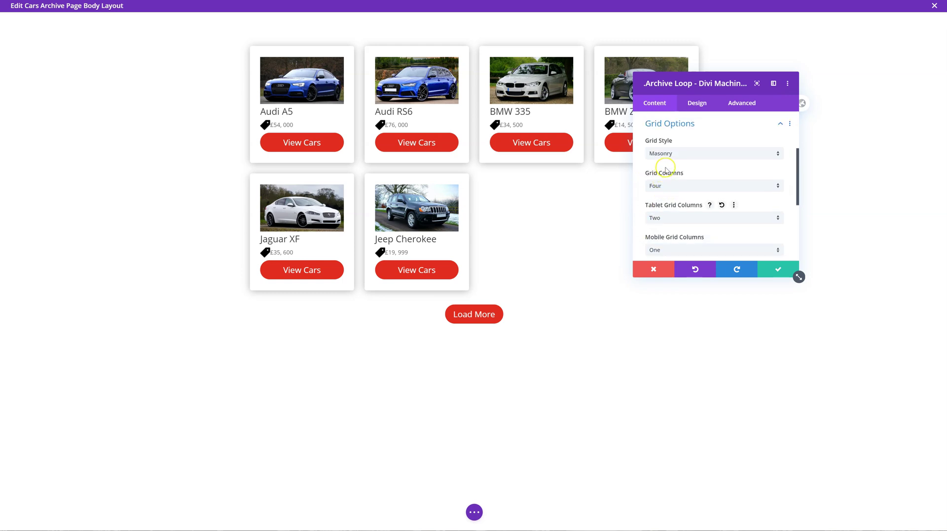
{"action": "left_click", "coordinate": [675, 129]}
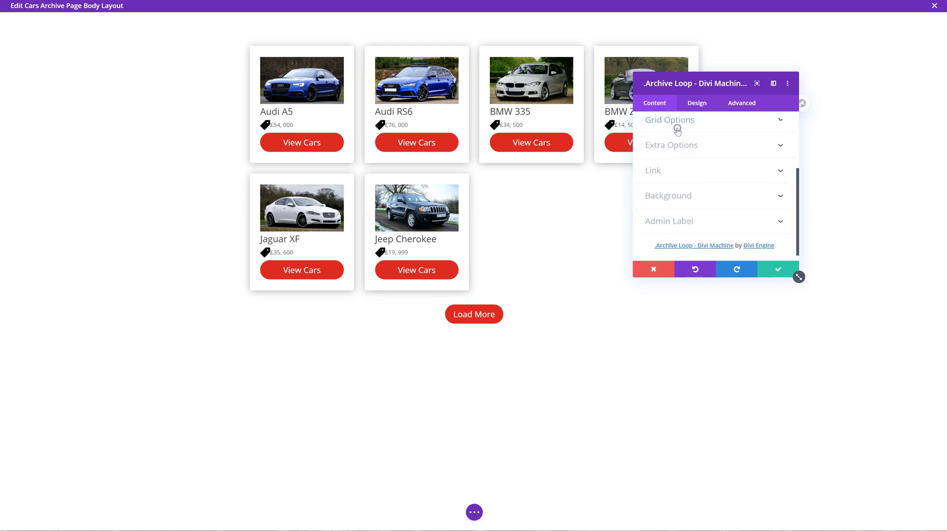
Review the Archive Loop's Link settings and look through its available design option groups
{"action": "left_click", "coordinate": [673, 171]}
{"action": "scroll", "coordinate": [700, 123], "scroll_direction": "up", "scroll_amount": 3}
{"action": "left_click", "coordinate": [697, 103]}
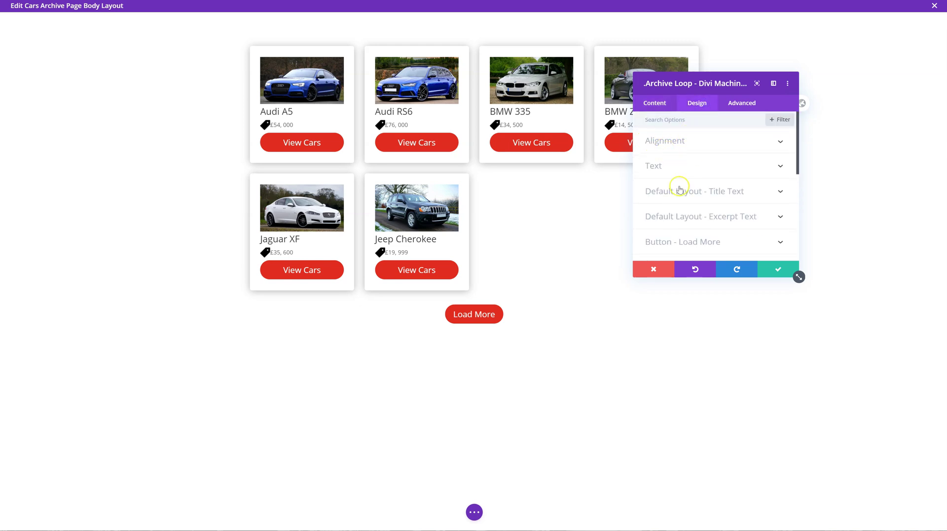
{"action": "scroll", "coordinate": [692, 196], "scroll_direction": "down", "scroll_amount": 5}
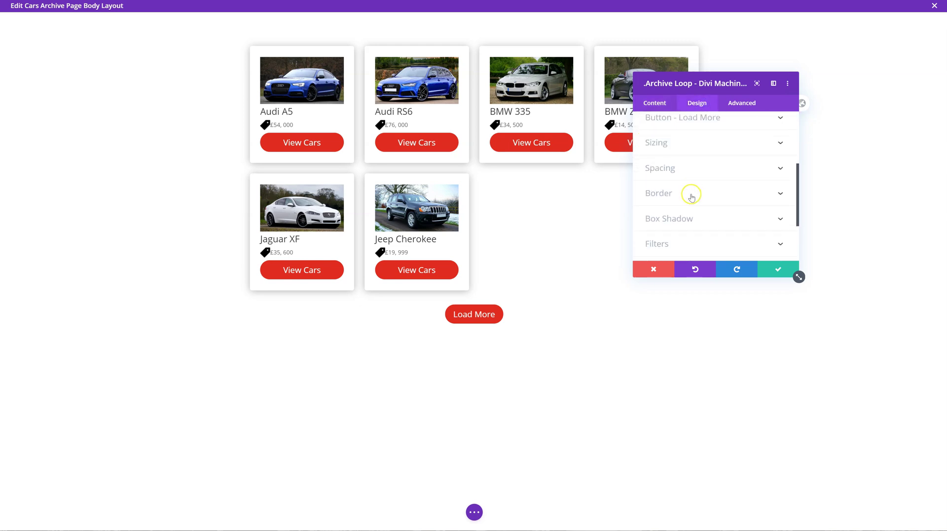
{"action": "scroll", "coordinate": [691, 197], "scroll_direction": "up", "scroll_amount": 5}
{"action": "left_click", "coordinate": [654, 102]}
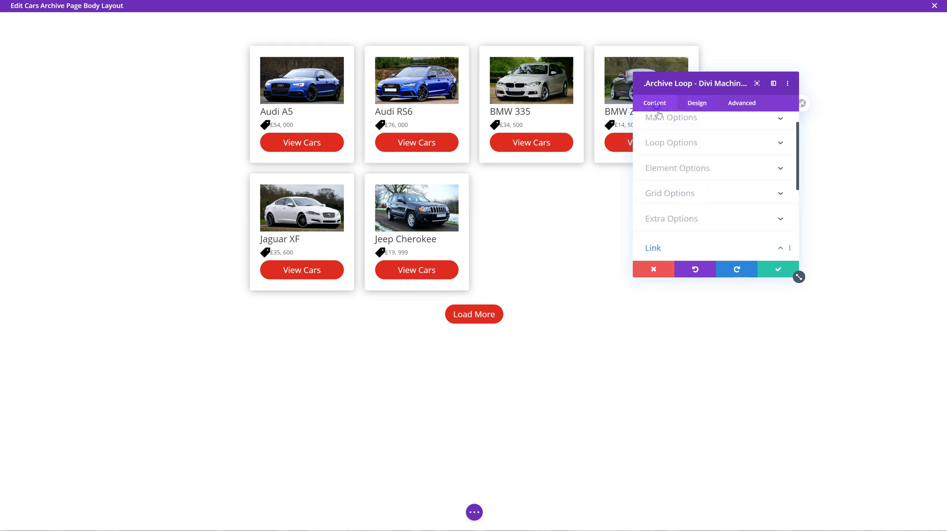
Accept the Archive Loop settings and save the Cars Archive Page body layout
{"action": "left_click", "coordinate": [778, 270]}
{"action": "left_click", "coordinate": [474, 513]}
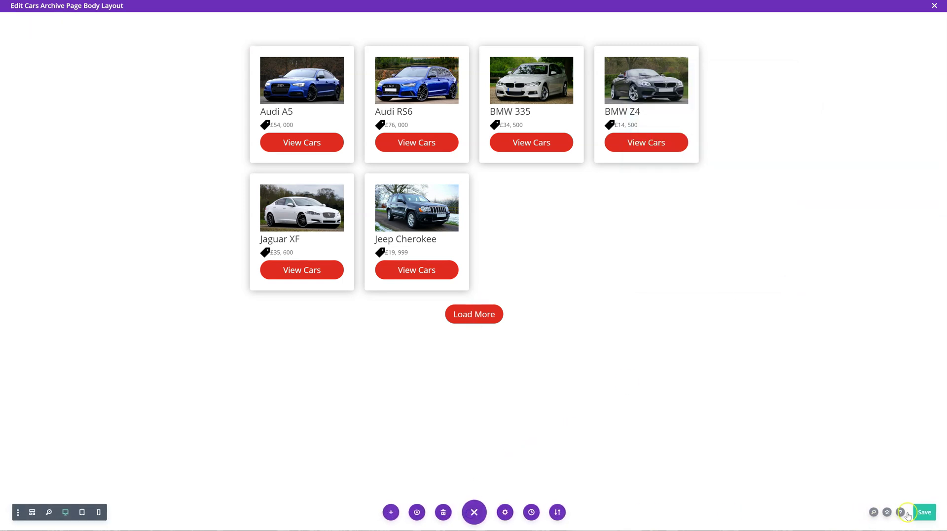
{"action": "left_click", "coordinate": [918, 512]}
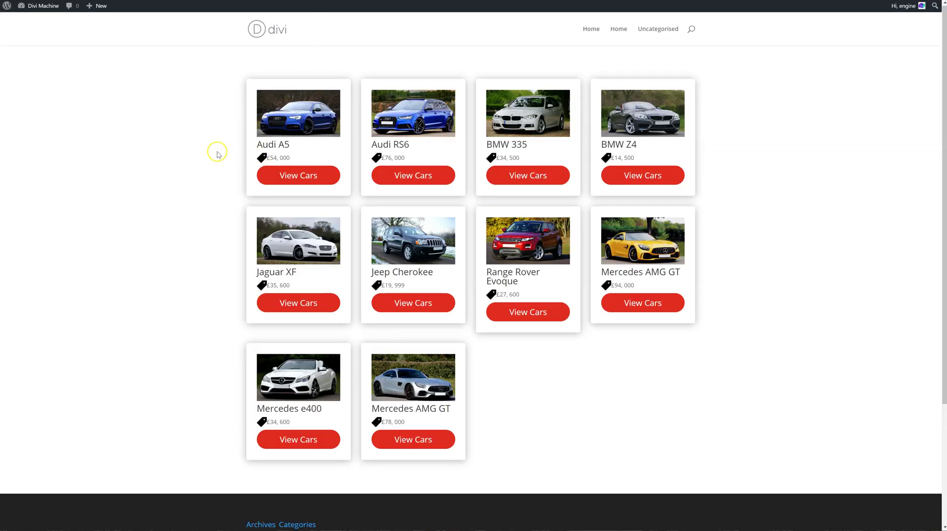
Reload the cars archive page on the site, test Load More twice, look over the added cars, and reload the page again
{"action": "right_click", "coordinate": [185, 143]}
{"action": "left_click", "coordinate": [213, 169]}
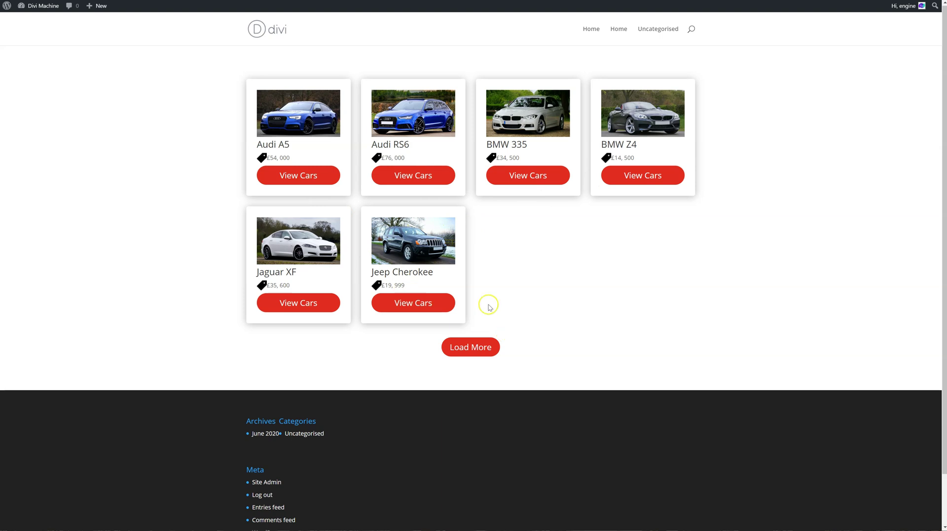
{"action": "left_click", "coordinate": [479, 348]}
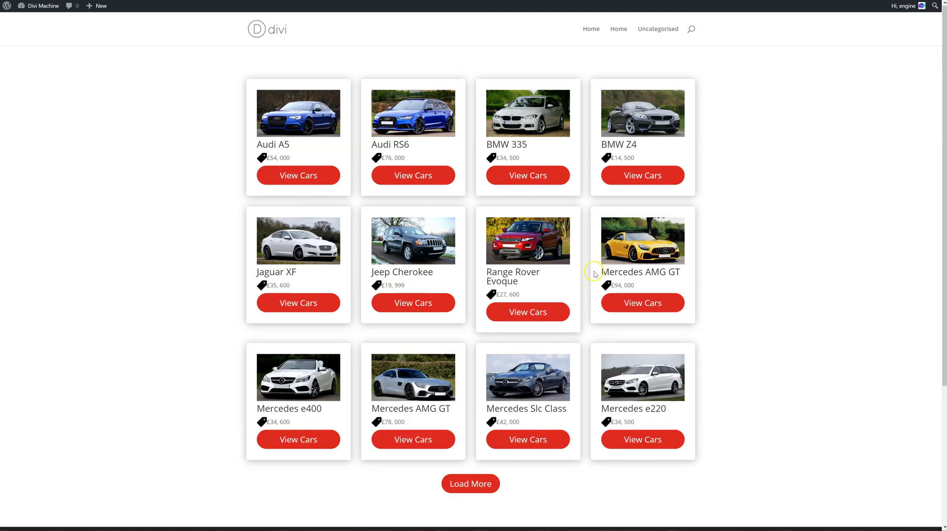
{"action": "left_click", "coordinate": [477, 478]}
{"action": "scroll", "coordinate": [483, 434], "scroll_direction": "down", "scroll_amount": 5}
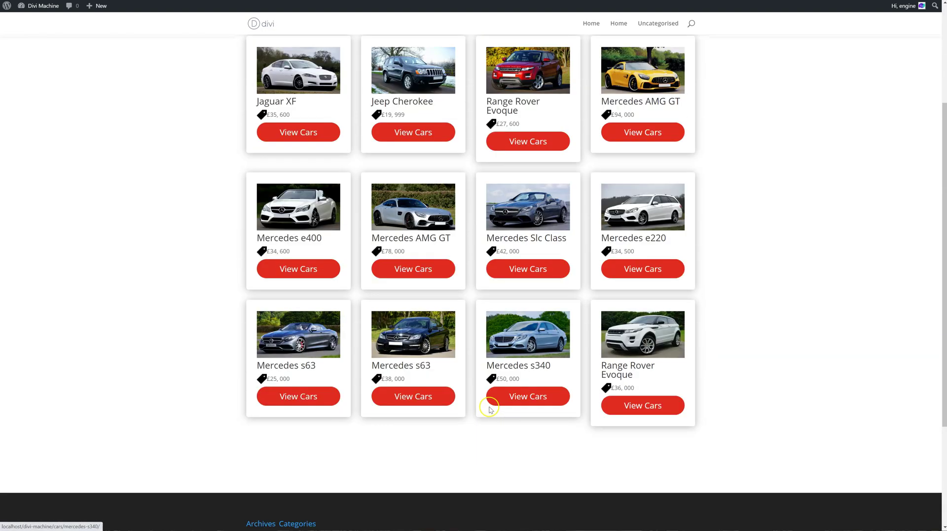
{"action": "scroll", "coordinate": [491, 399], "scroll_direction": "up", "scroll_amount": 3}
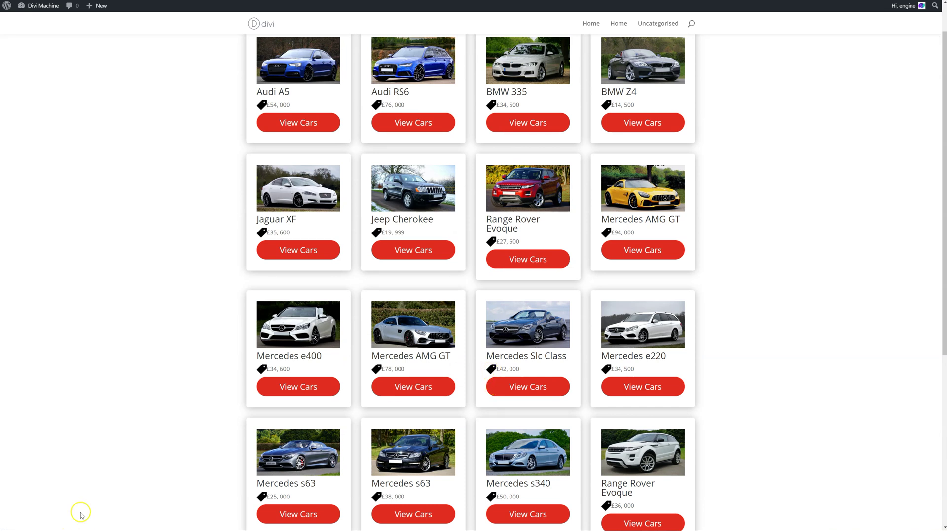
{"action": "scroll", "coordinate": [106, 434], "scroll_direction": "down", "scroll_amount": 1}
{"action": "right_click", "coordinate": [121, 274]}
{"action": "left_click", "coordinate": [168, 305]}
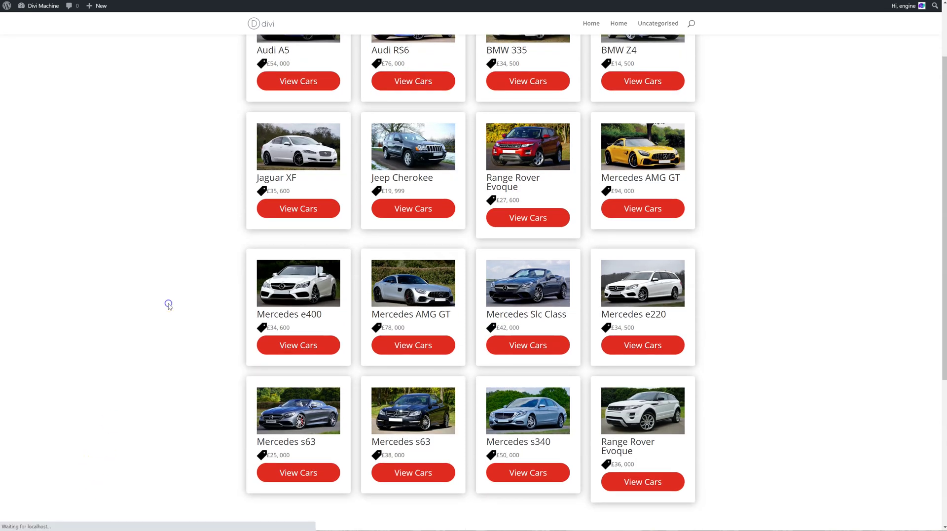
{"action": "scroll", "coordinate": [195, 310], "scroll_direction": "up", "scroll_amount": 1}
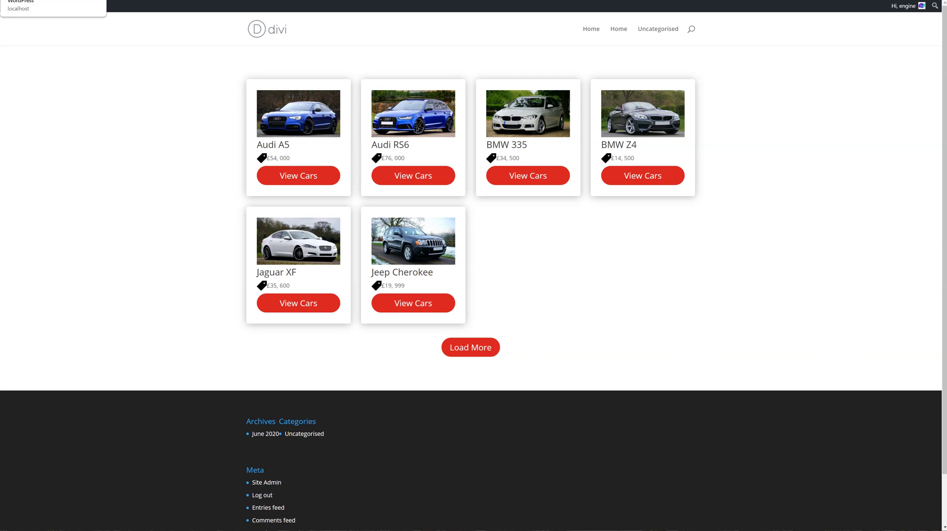
Switch to the Loop Layout editor and examine the ACF Item module's content settings, including Image & Icon
{"action": "left_click", "coordinate": [53, 0]}
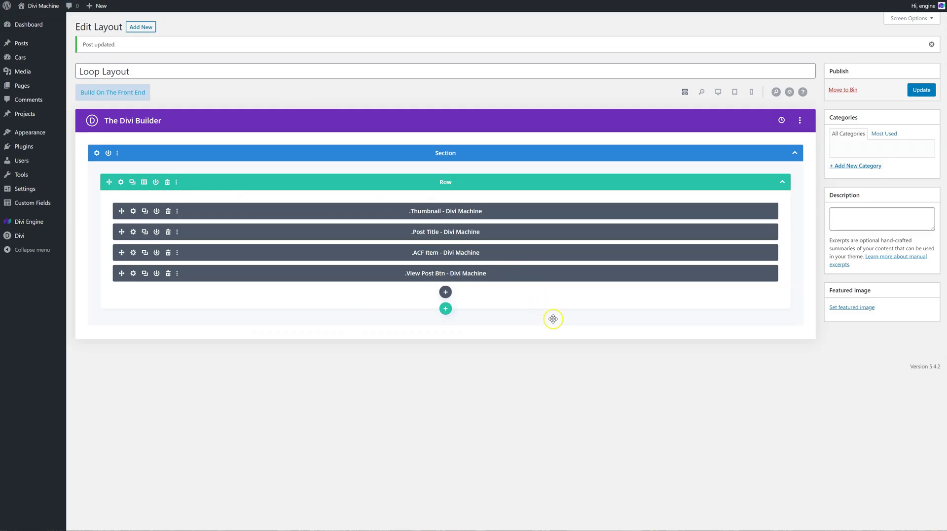
{"action": "key", "text": "ctrl+Tab"}
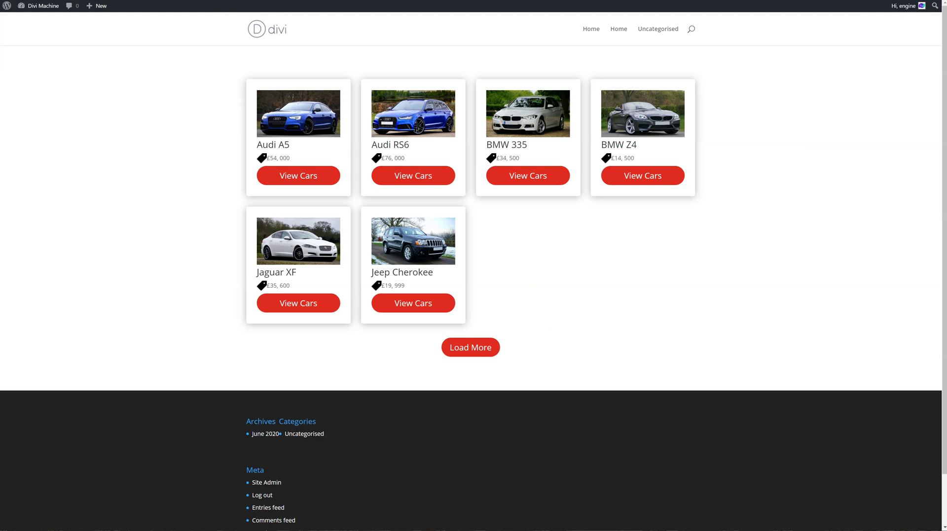
{"action": "key", "text": "ctrl+Tab"}
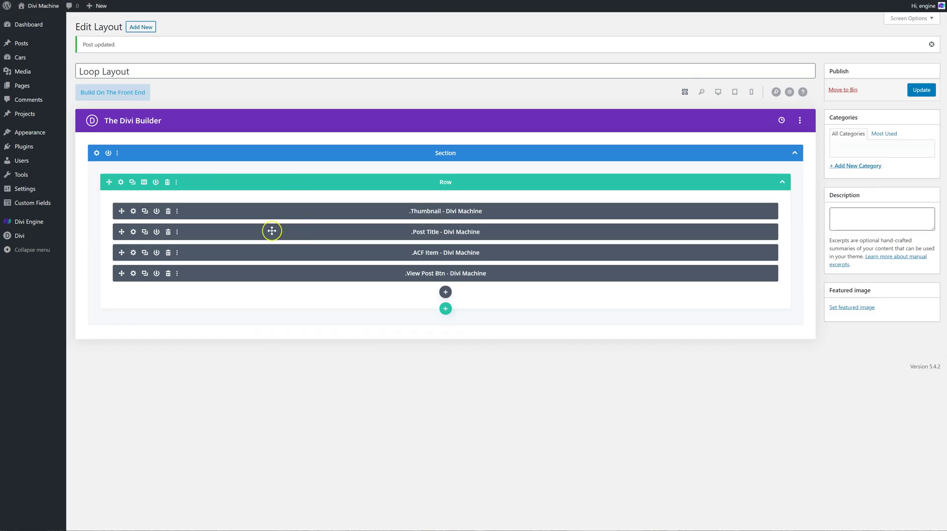
{"action": "left_click", "coordinate": [133, 253]}
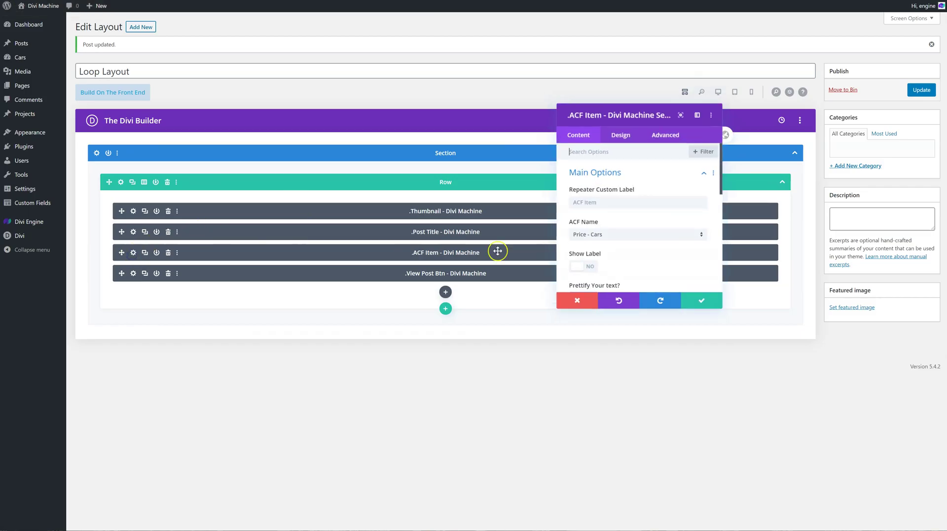
{"action": "scroll", "coordinate": [623, 254], "scroll_direction": "down", "scroll_amount": 3}
{"action": "scroll", "coordinate": [622, 254], "scroll_direction": "down", "scroll_amount": 5}
{"action": "left_click", "coordinate": [632, 205]}
{"action": "left_click", "coordinate": [682, 223]}
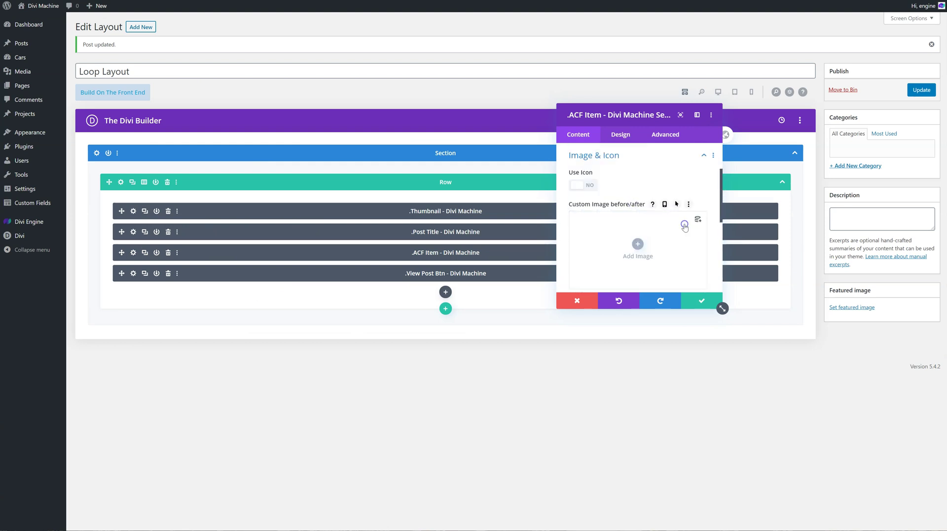
{"action": "left_click", "coordinate": [698, 301]}
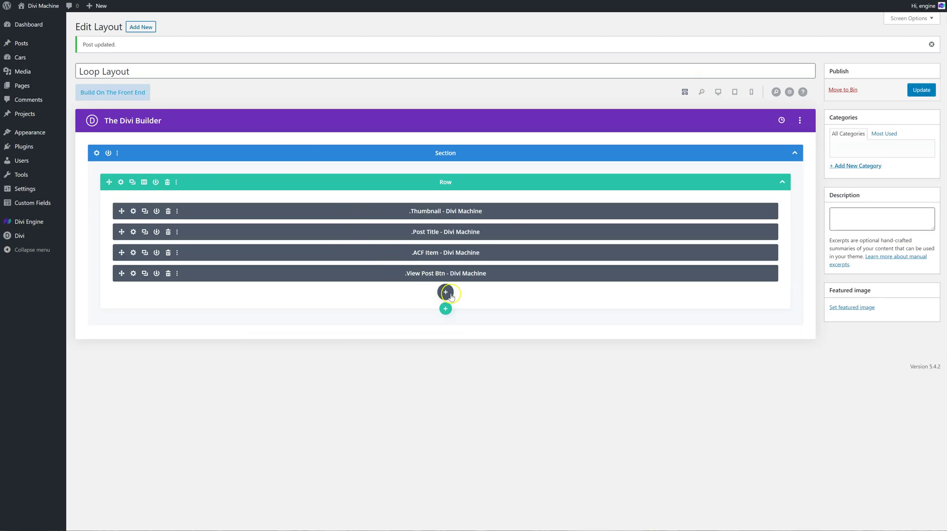
Insert a Divi Machine Repeater module below the View Post Btn module and add a new ACF Item to it
{"action": "left_click", "coordinate": [446, 292]}
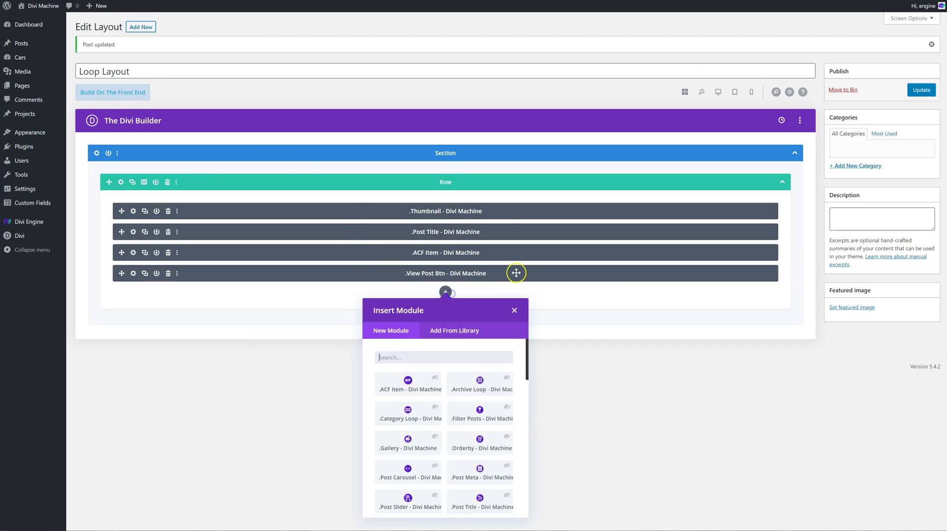
{"action": "type", "text": "re"}
{"action": "left_click", "coordinate": [413, 382]}
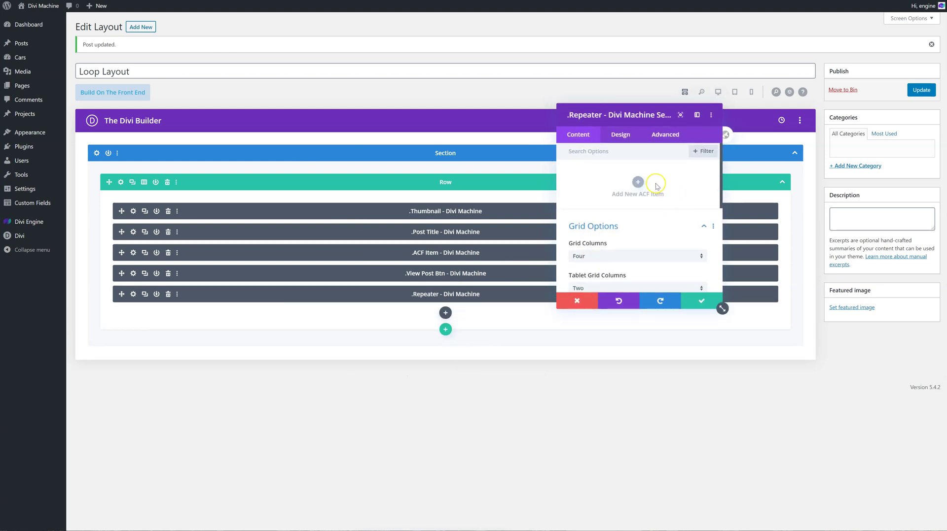
{"action": "left_click", "coordinate": [653, 186]}
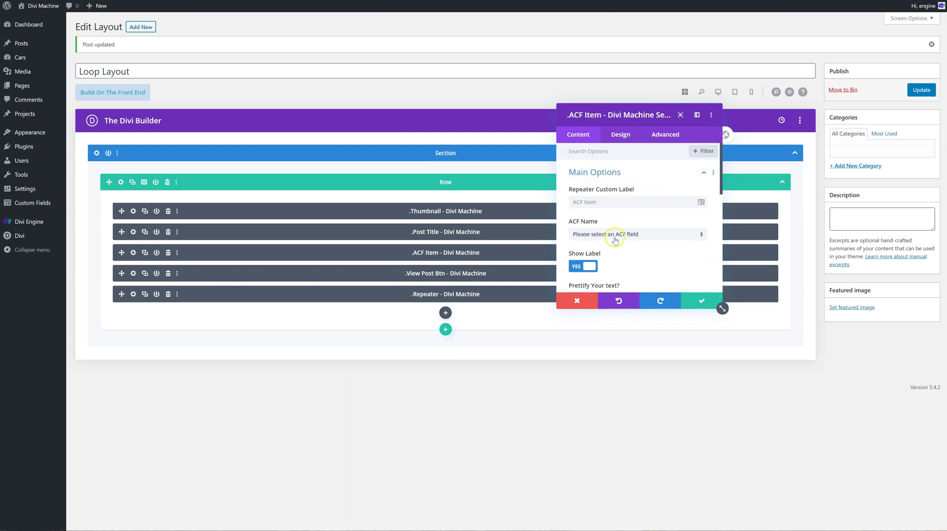
Set the new ACF Item's field to Seats - Cars and turn off Show Label
{"action": "left_click", "coordinate": [614, 236]}
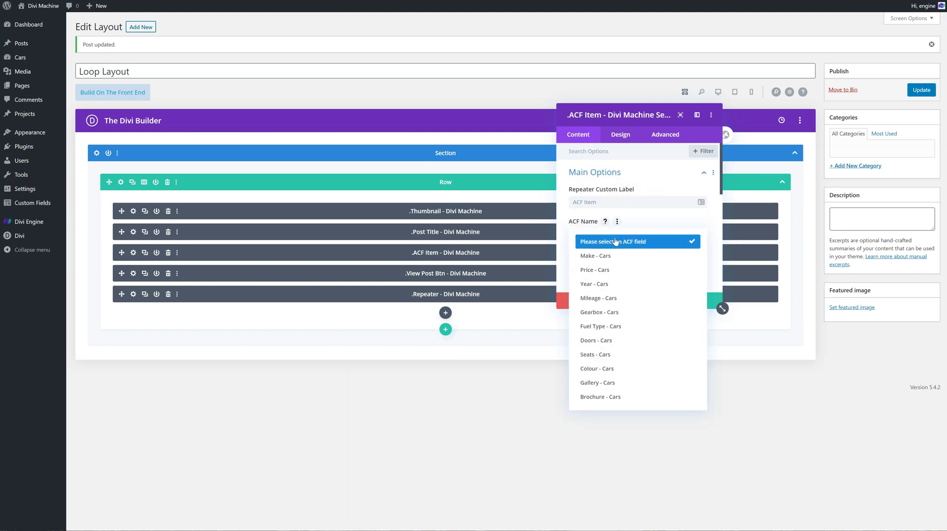
{"action": "left_click", "coordinate": [619, 286]}
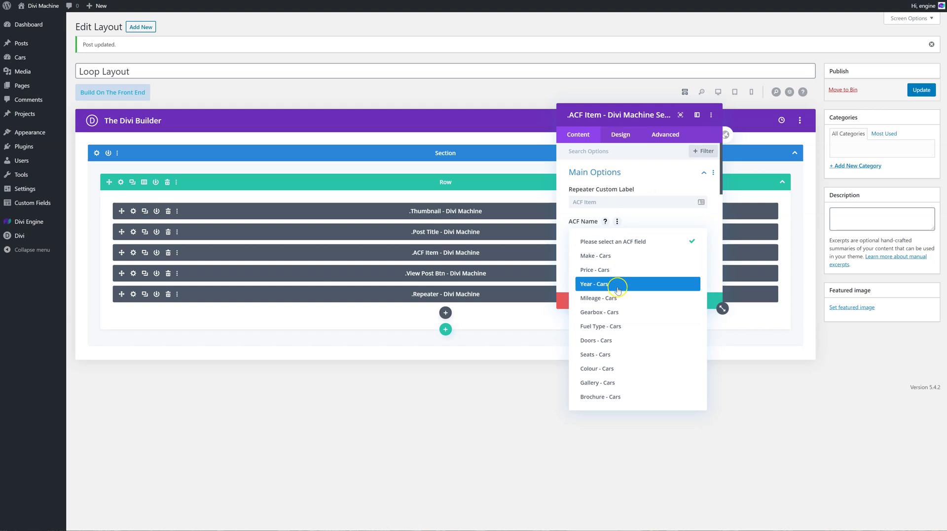
{"action": "left_click", "coordinate": [620, 355]}
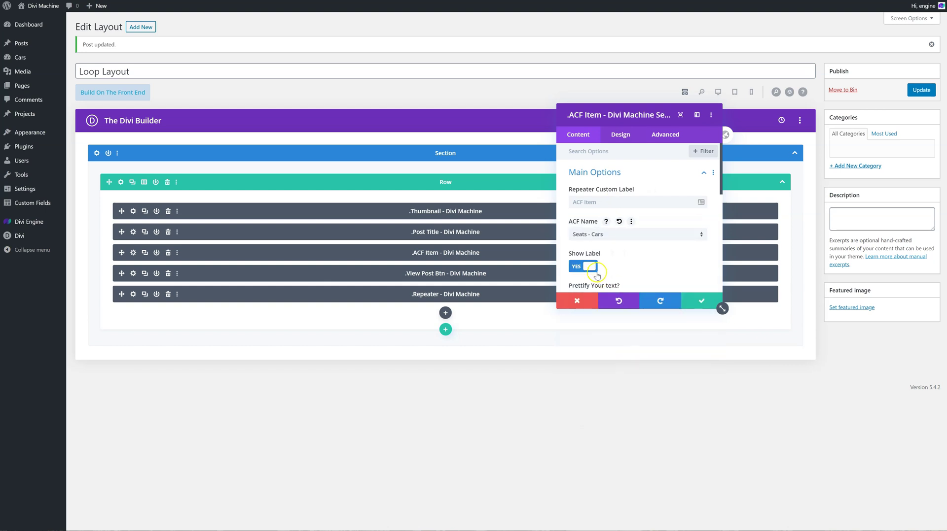
{"action": "scroll", "coordinate": [597, 275], "scroll_direction": "down", "scroll_amount": 1}
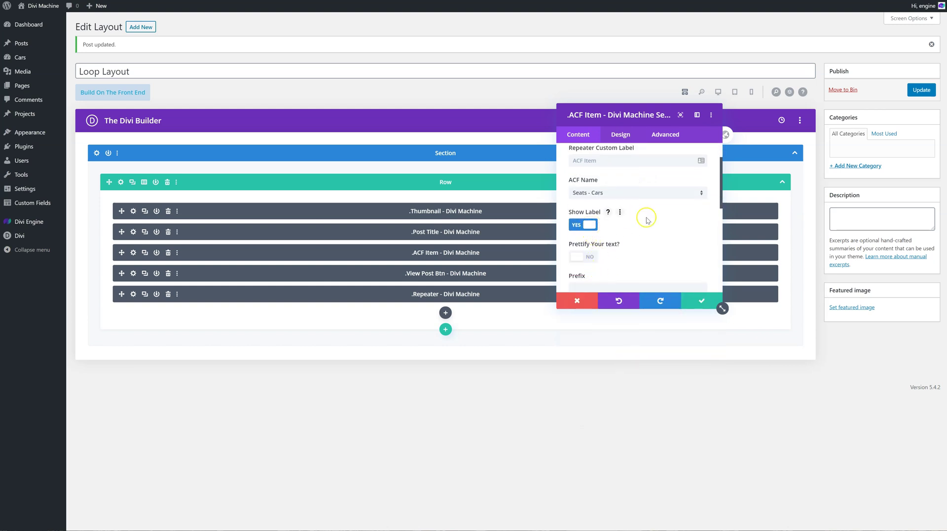
{"action": "scroll", "coordinate": [597, 272], "scroll_direction": "down", "scroll_amount": 1}
{"action": "scroll", "coordinate": [596, 273], "scroll_direction": "up", "scroll_amount": 1}
{"action": "left_click", "coordinate": [589, 225]}
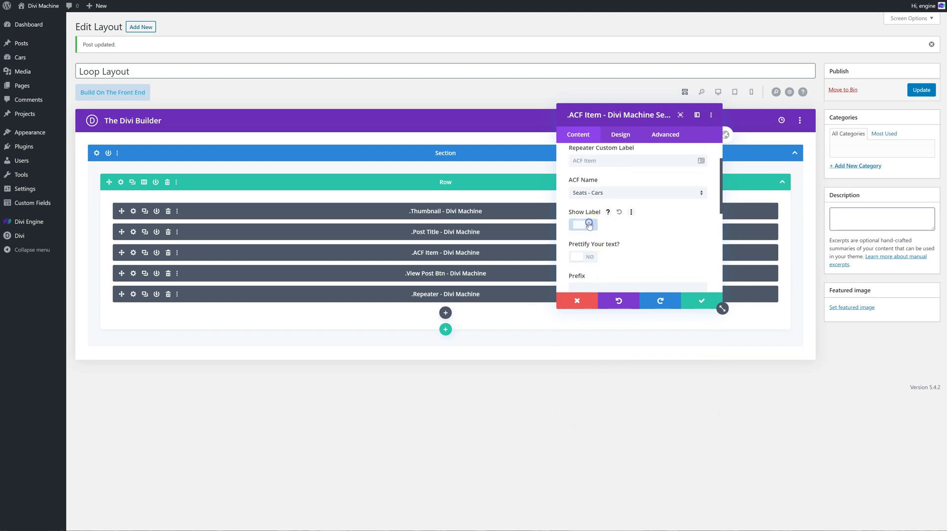
Enable Use Icon for the Seats item, choose the solid archive box icon, and save the item's settings
{"action": "scroll", "coordinate": [589, 236], "scroll_direction": "down", "scroll_amount": 8}
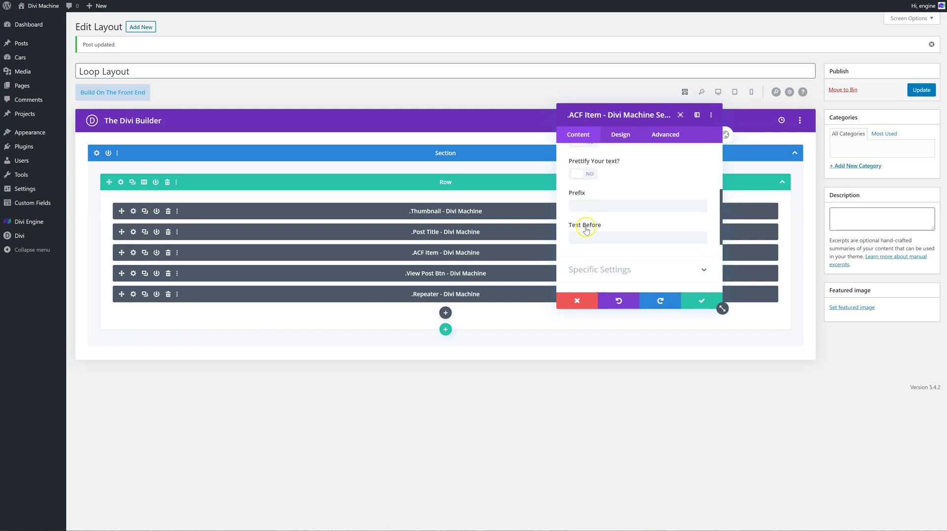
{"action": "scroll", "coordinate": [596, 251], "scroll_direction": "up", "scroll_amount": 4}
{"action": "left_click", "coordinate": [637, 246]}
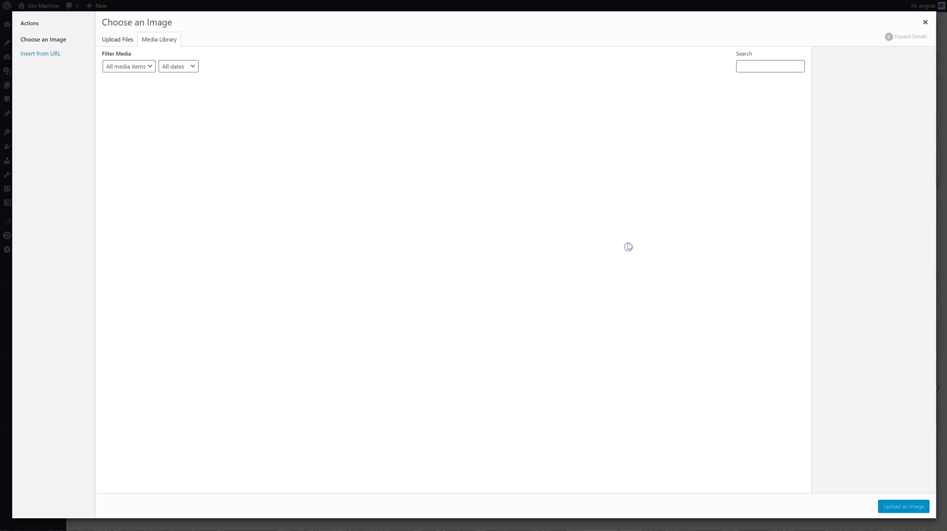
{"action": "left_click", "coordinate": [923, 19]}
{"action": "left_click", "coordinate": [589, 184]}
{"action": "scroll", "coordinate": [616, 242], "scroll_direction": "down", "scroll_amount": 5}
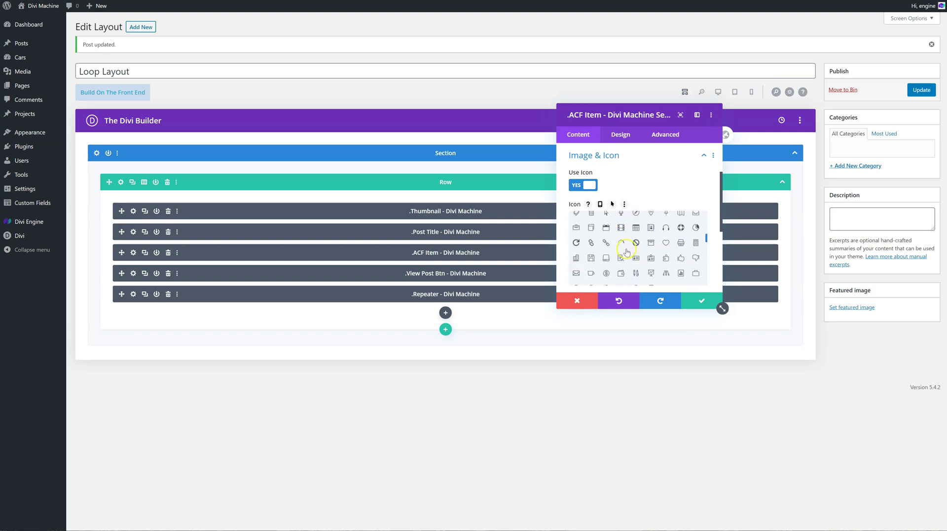
{"action": "scroll", "coordinate": [629, 246], "scroll_direction": "down", "scroll_amount": 5}
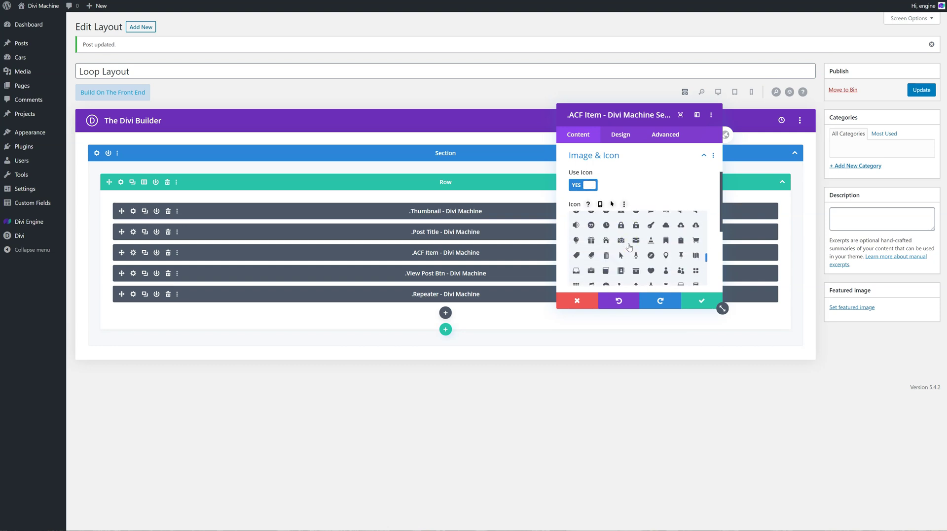
{"action": "left_click", "coordinate": [636, 230]}
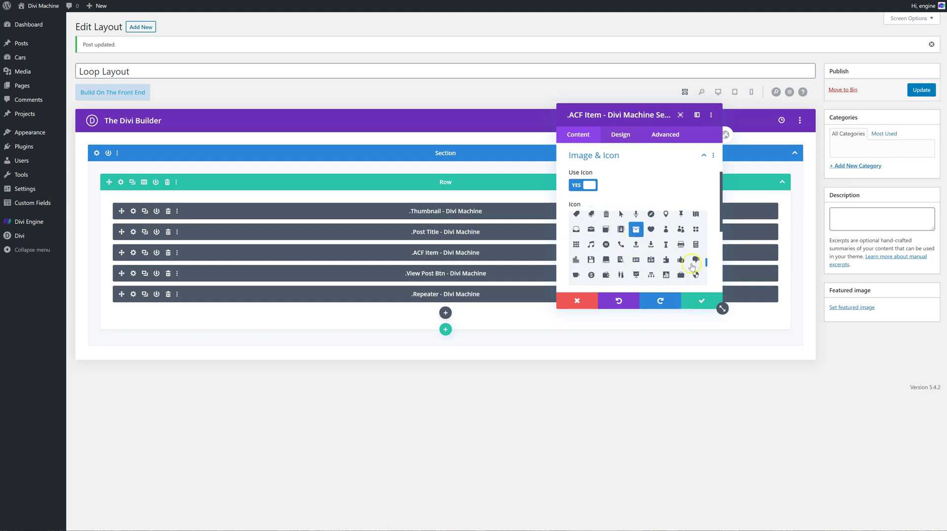
{"action": "scroll", "coordinate": [651, 247], "scroll_direction": "down", "scroll_amount": 3}
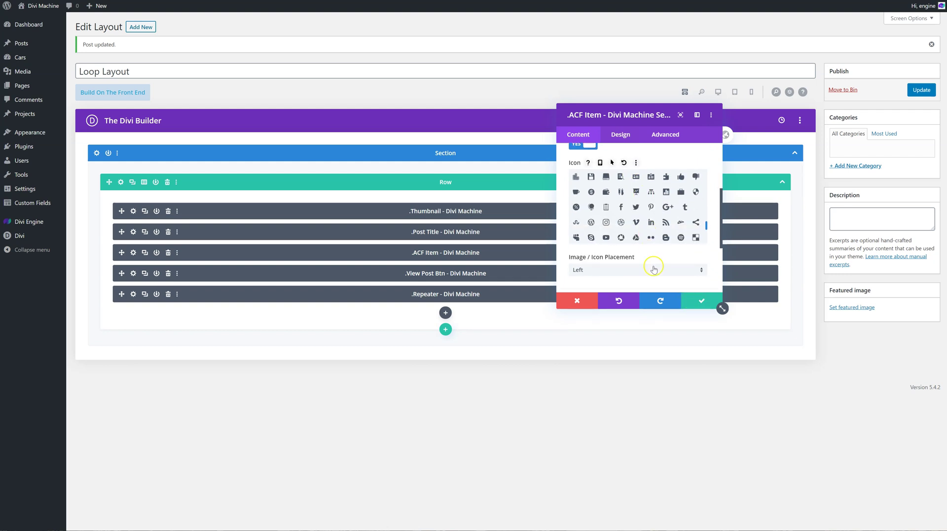
{"action": "left_click", "coordinate": [700, 302]}
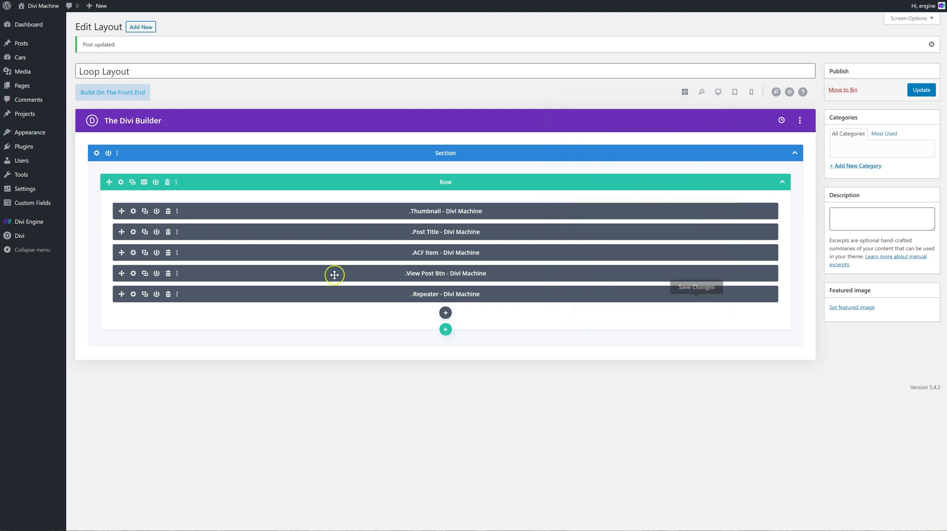
Reopen the Repeater's ACF Item, set its Repeater Custom Label to Seats, and save the item
{"action": "left_click", "coordinate": [133, 295]}
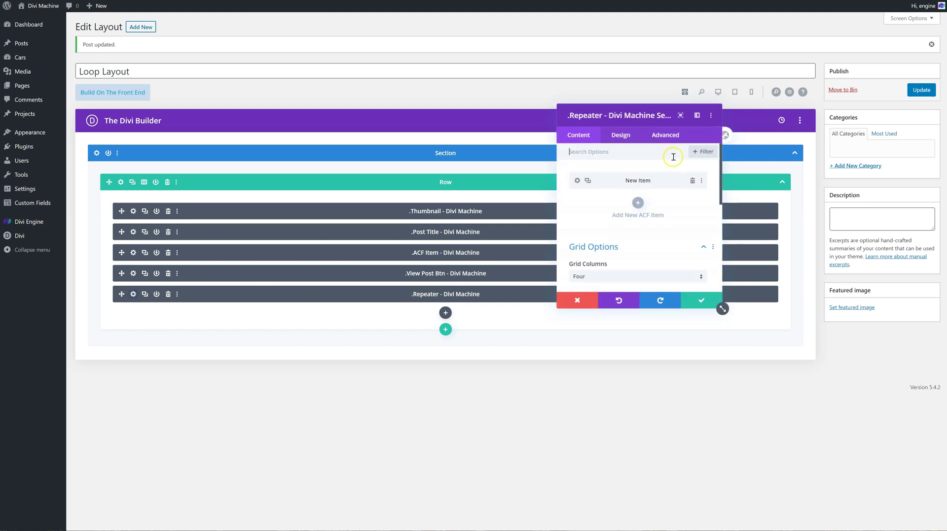
{"action": "left_click", "coordinate": [577, 181]}
{"action": "left_click", "coordinate": [618, 202]}
{"action": "type", "text": "Seats"}
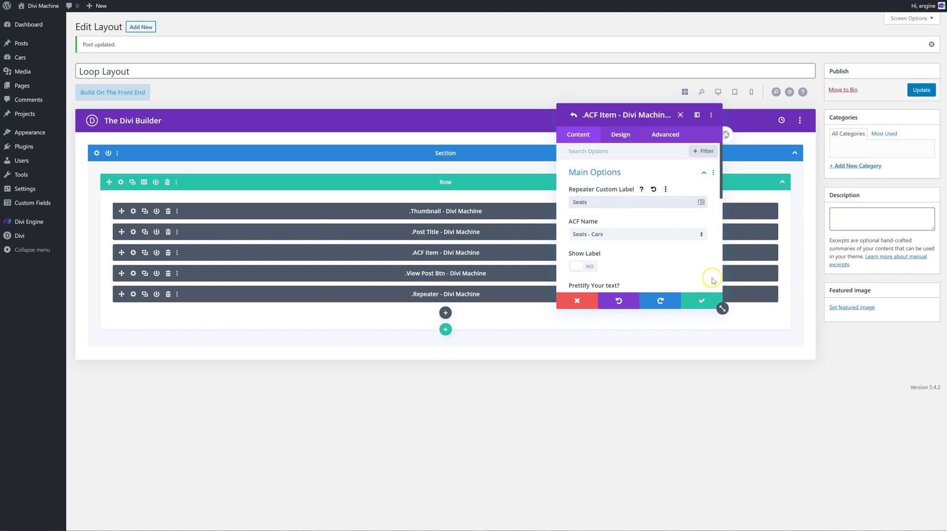
{"action": "left_click", "coordinate": [699, 298]}
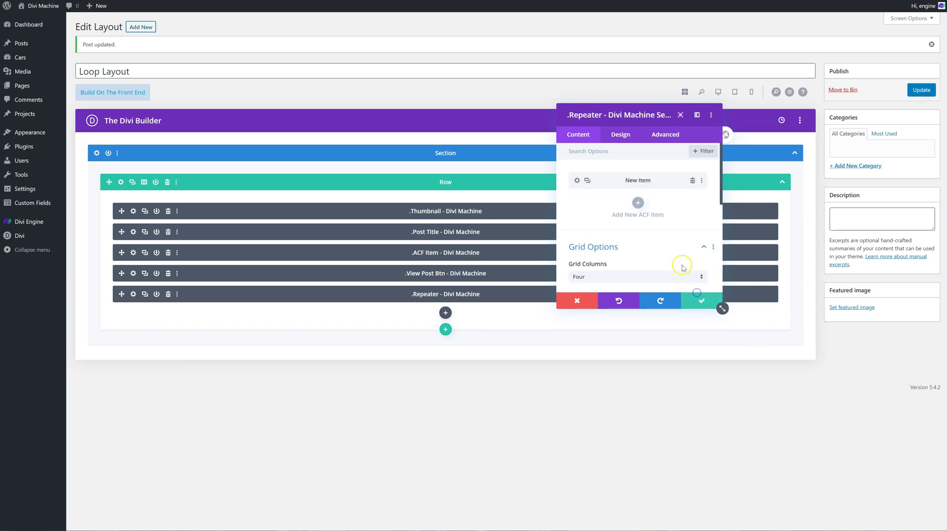
{"action": "left_click", "coordinate": [577, 180]}
{"action": "left_click", "coordinate": [701, 301]}
Duplicate the Seats item in the Repeater and set the copy's ACF Name to Doors - Cars
{"action": "left_click", "coordinate": [588, 181]}
{"action": "left_click", "coordinate": [577, 201]}
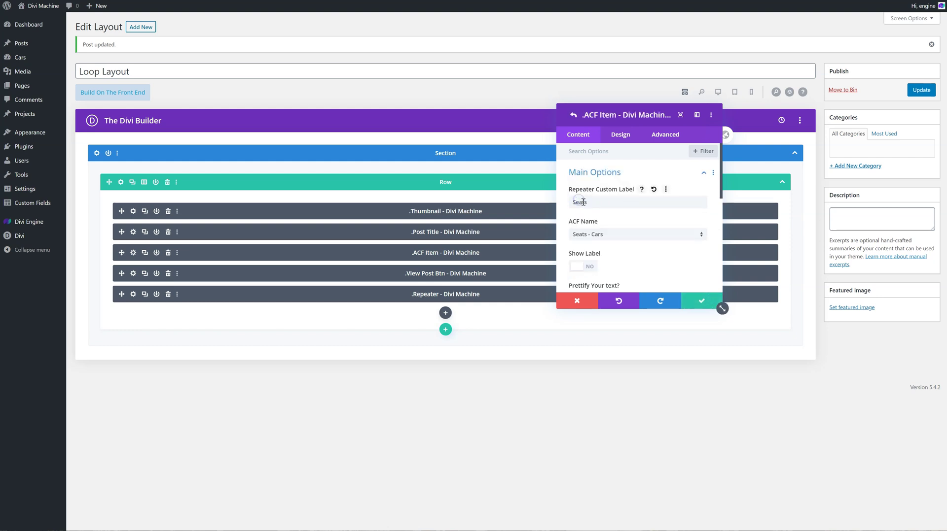
{"action": "left_click", "coordinate": [618, 235]}
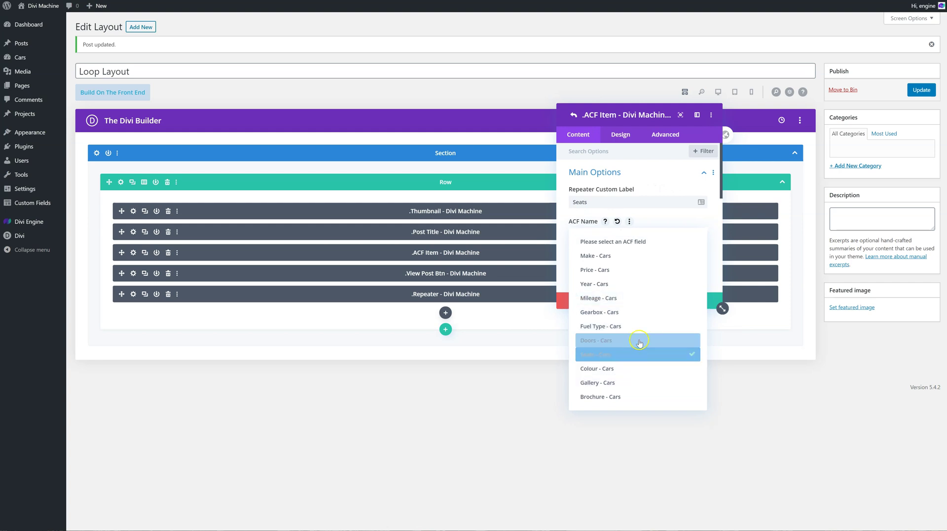
{"action": "left_click", "coordinate": [629, 288]}
{"action": "left_click", "coordinate": [596, 234]}
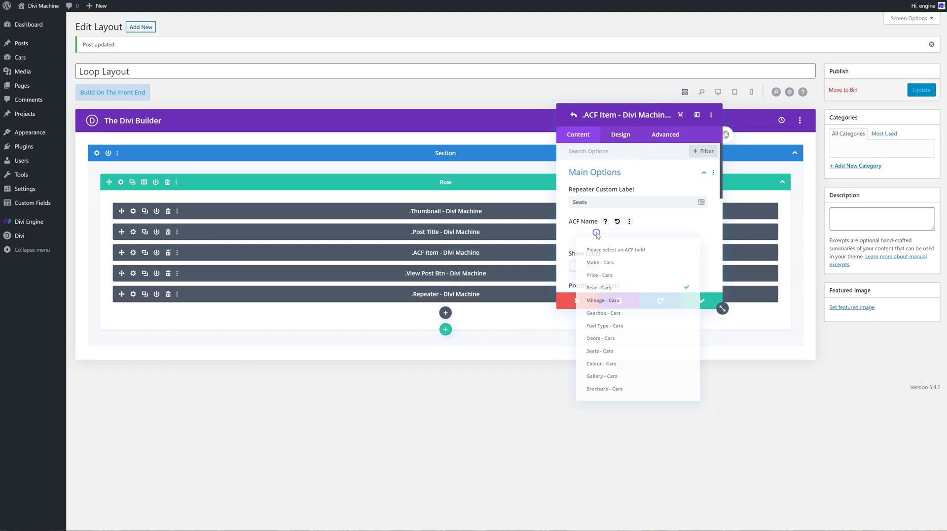
{"action": "left_click", "coordinate": [616, 340]}
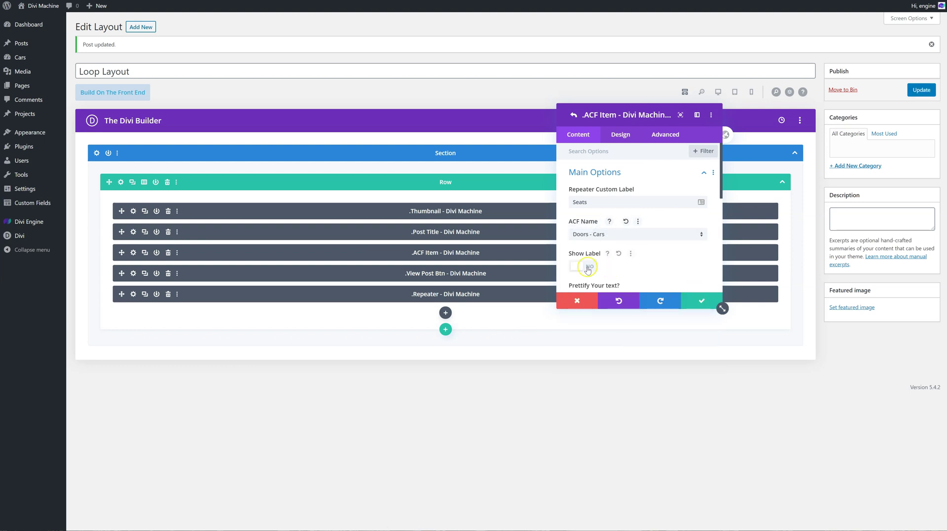
Change the Doors item's icon to the solid thumbs-up, then save the item and the Repeater settings
{"action": "scroll", "coordinate": [587, 271], "scroll_direction": "down", "scroll_amount": 5}
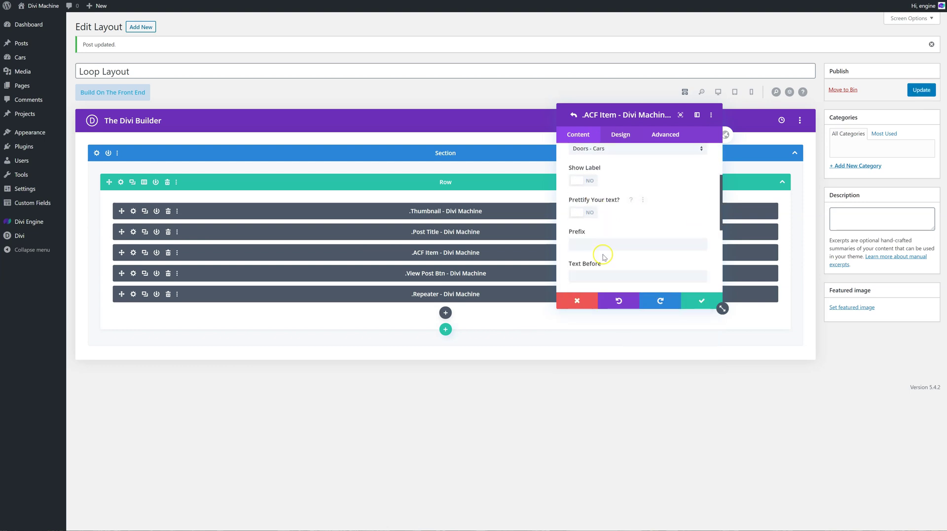
{"action": "left_click", "coordinate": [599, 254]}
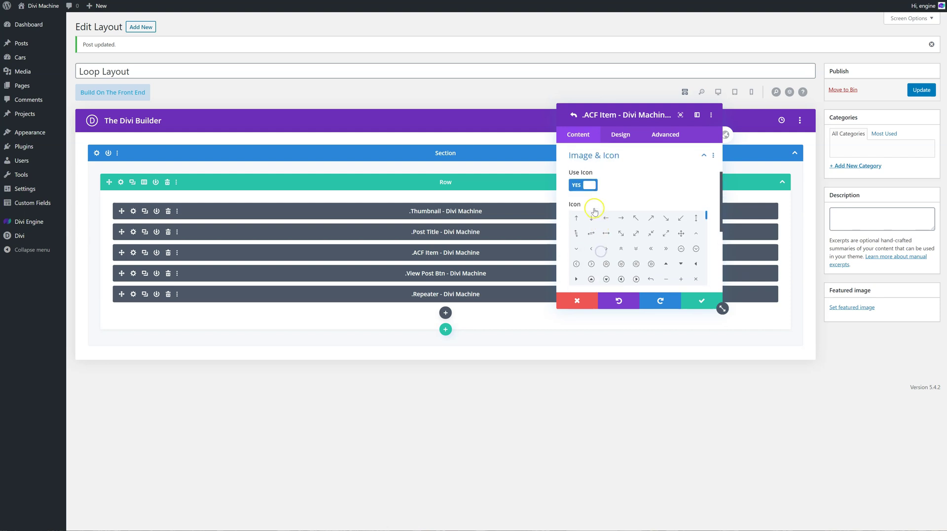
{"action": "left_click", "coordinate": [651, 242]}
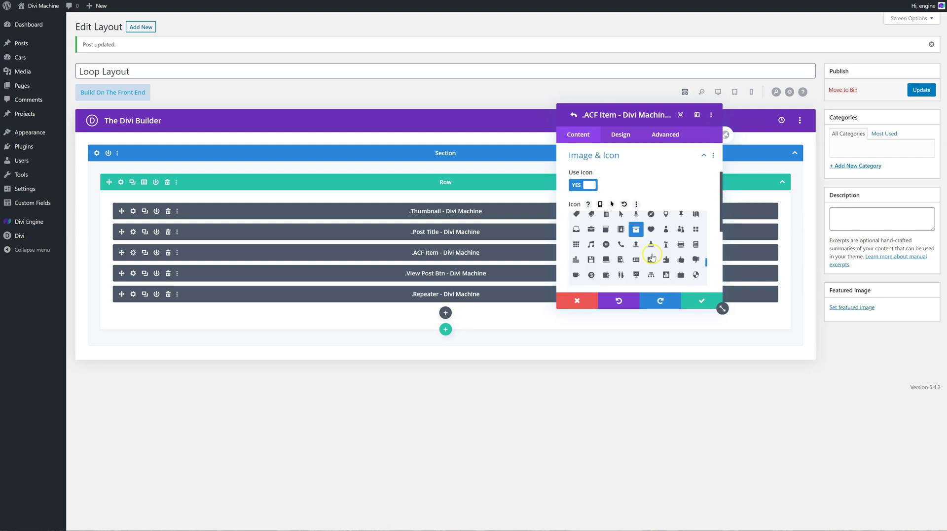
{"action": "left_click", "coordinate": [685, 265]}
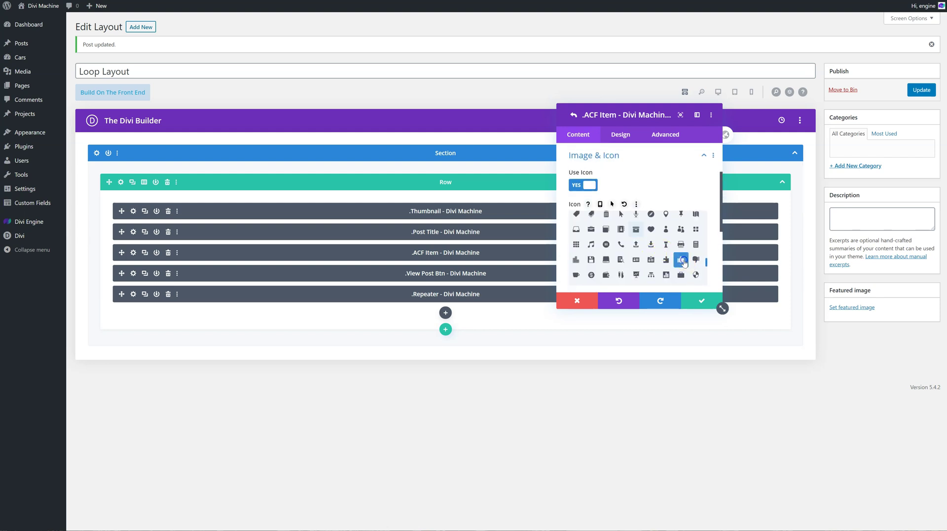
{"action": "left_click", "coordinate": [695, 301]}
{"action": "scroll", "coordinate": [646, 217], "scroll_direction": "up", "scroll_amount": 3}
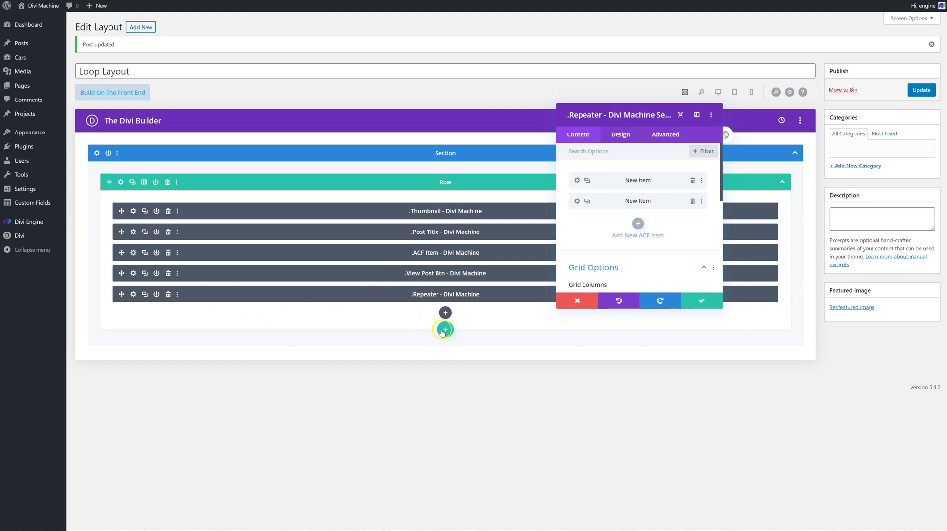
{"action": "left_click", "coordinate": [692, 299]}
Try a two-column row below with an ACF Item module in each column, and delete that row
{"action": "left_click", "coordinate": [446, 330]}
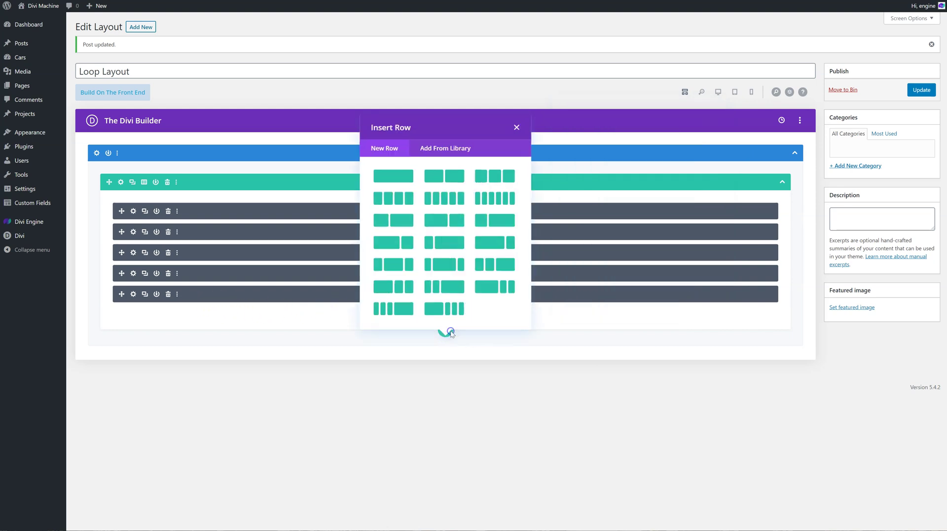
{"action": "left_click", "coordinate": [435, 175]}
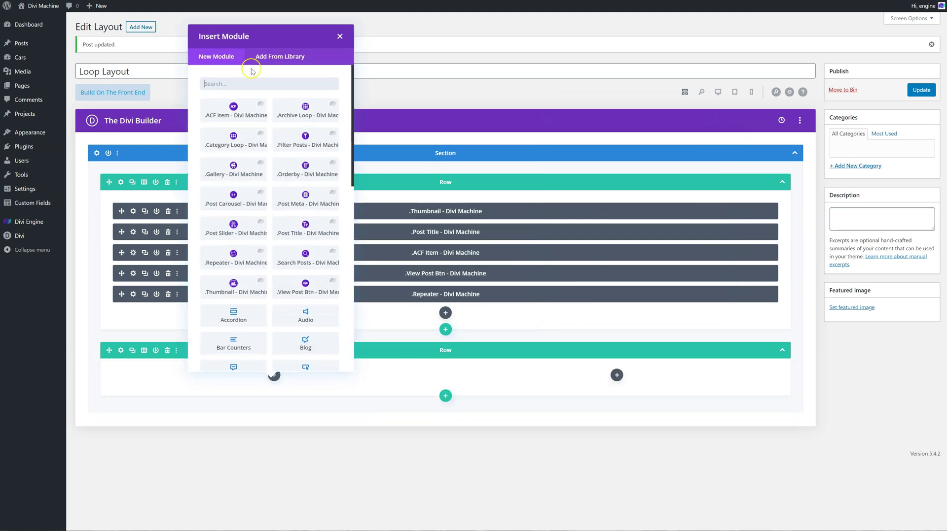
{"action": "left_click", "coordinate": [234, 113]}
{"action": "left_click", "coordinate": [705, 301]}
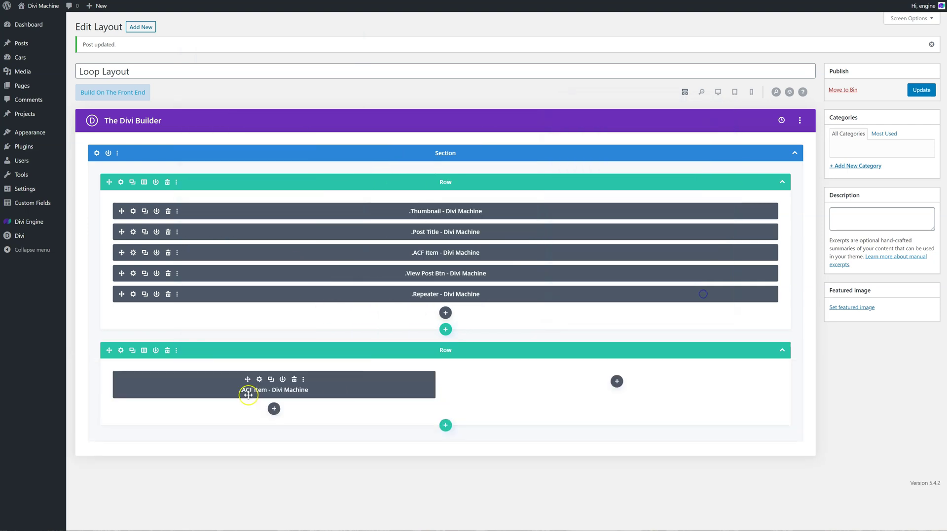
{"action": "left_click_drag", "start_coordinate": [266, 382], "coordinate": [476, 380]}
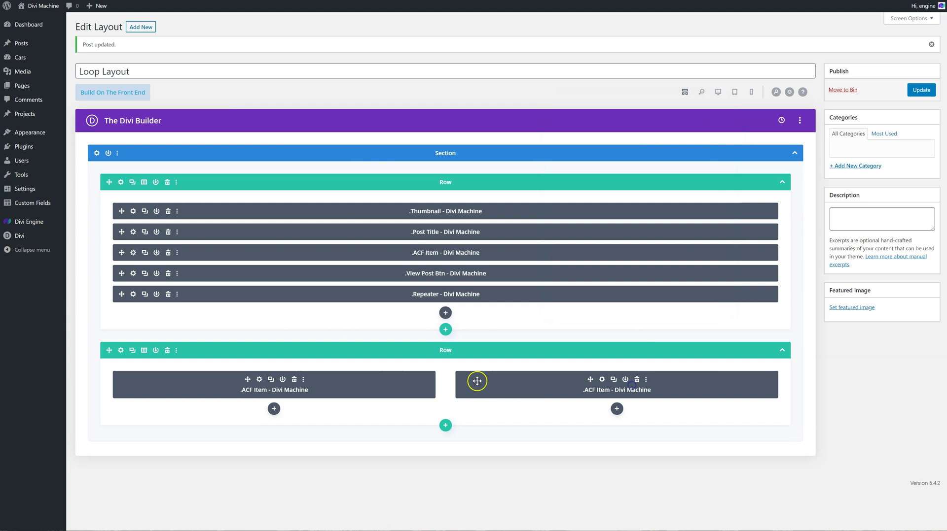
{"action": "left_click", "coordinate": [167, 351]}
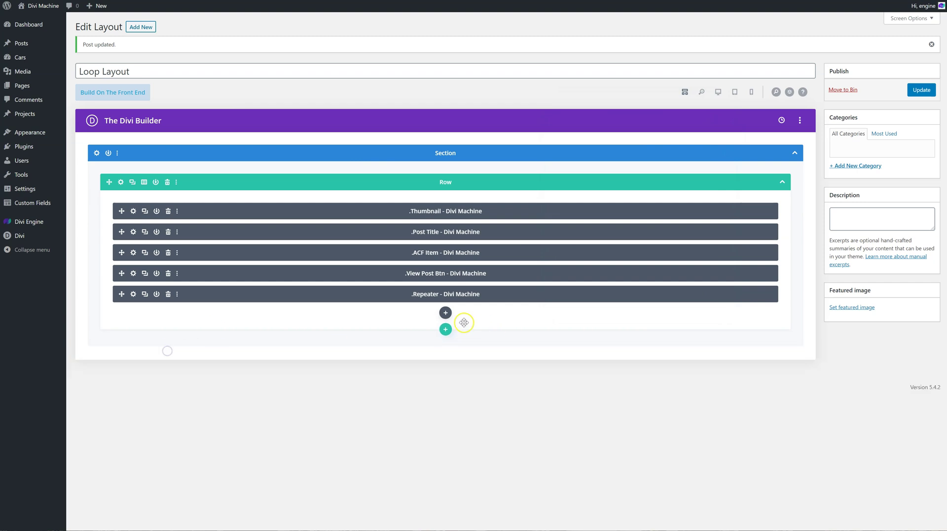
Set the Repeater's Grid Columns, Tablet Grid Columns and Mobile Grid Columns all to Two
{"action": "left_click", "coordinate": [132, 294]}
{"action": "scroll", "coordinate": [592, 257], "scroll_direction": "down", "scroll_amount": 1}
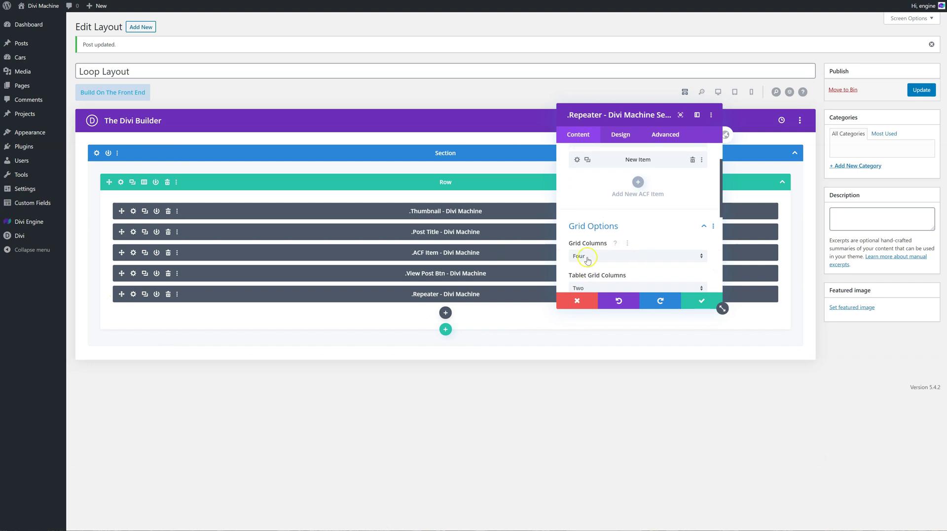
{"action": "left_click", "coordinate": [586, 260]}
{"action": "left_click", "coordinate": [612, 277]}
{"action": "scroll", "coordinate": [610, 281], "scroll_direction": "down", "scroll_amount": 1}
{"action": "left_click", "coordinate": [602, 245]}
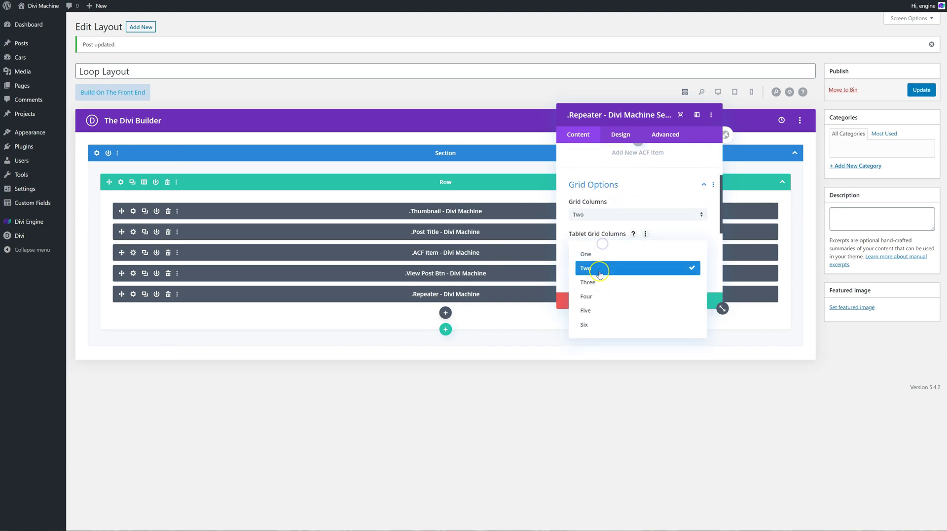
{"action": "left_click", "coordinate": [599, 274]}
{"action": "scroll", "coordinate": [599, 271], "scroll_direction": "down", "scroll_amount": 1}
{"action": "left_click", "coordinate": [597, 238]}
{"action": "left_click", "coordinate": [597, 261]}
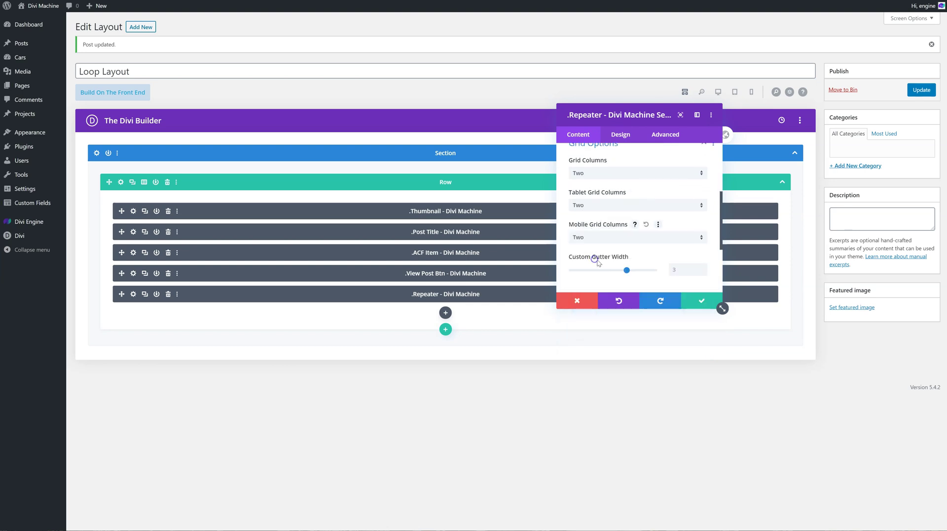
Set the Repeater's Custom Gutter Width to 1
{"action": "scroll", "coordinate": [622, 247], "scroll_direction": "up", "scroll_amount": 3}
{"action": "scroll", "coordinate": [622, 249], "scroll_direction": "down", "scroll_amount": 1}
{"action": "scroll", "coordinate": [622, 249], "scroll_direction": "up", "scroll_amount": 1}
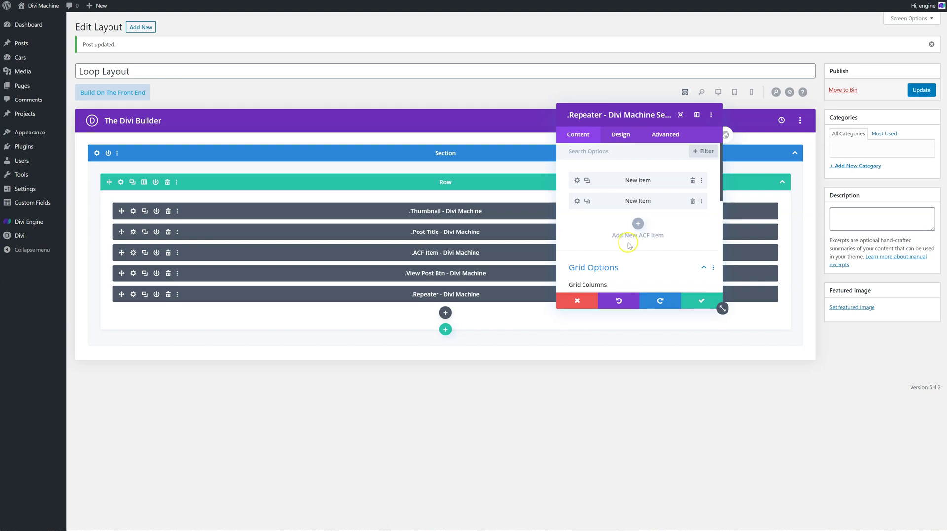
{"action": "scroll", "coordinate": [632, 231], "scroll_direction": "down", "scroll_amount": 4}
{"action": "scroll", "coordinate": [634, 222], "scroll_direction": "down", "scroll_amount": 1}
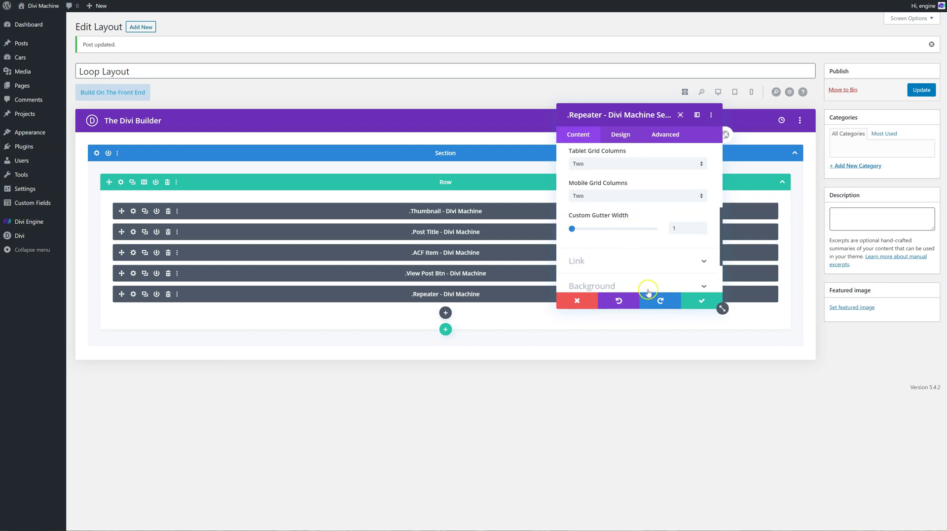
{"action": "scroll", "coordinate": [644, 275], "scroll_direction": "down", "scroll_amount": 2}
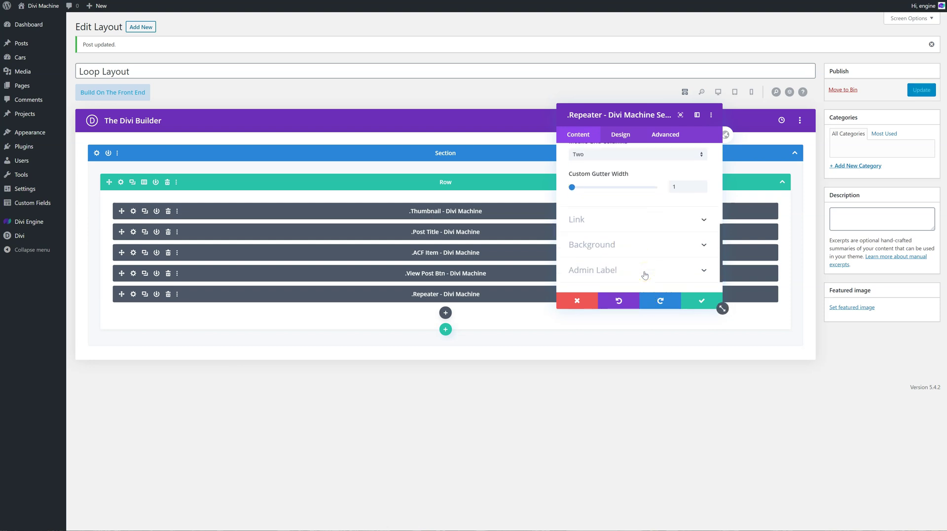
Examine the Text and Item Text design settings of the Repeater
{"action": "left_click", "coordinate": [625, 134]}
{"action": "left_click", "coordinate": [615, 177]}
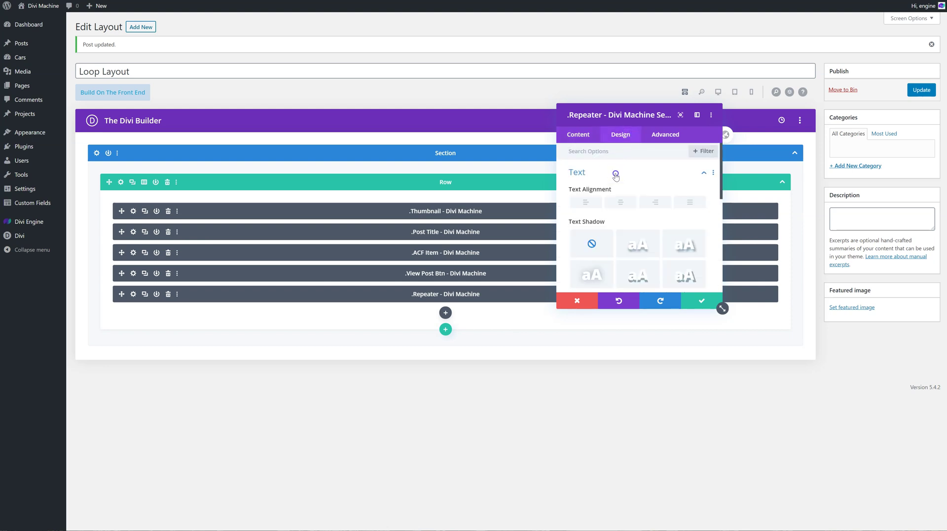
{"action": "left_click", "coordinate": [616, 175]}
{"action": "left_click", "coordinate": [614, 194]}
{"action": "left_click", "coordinate": [624, 170]}
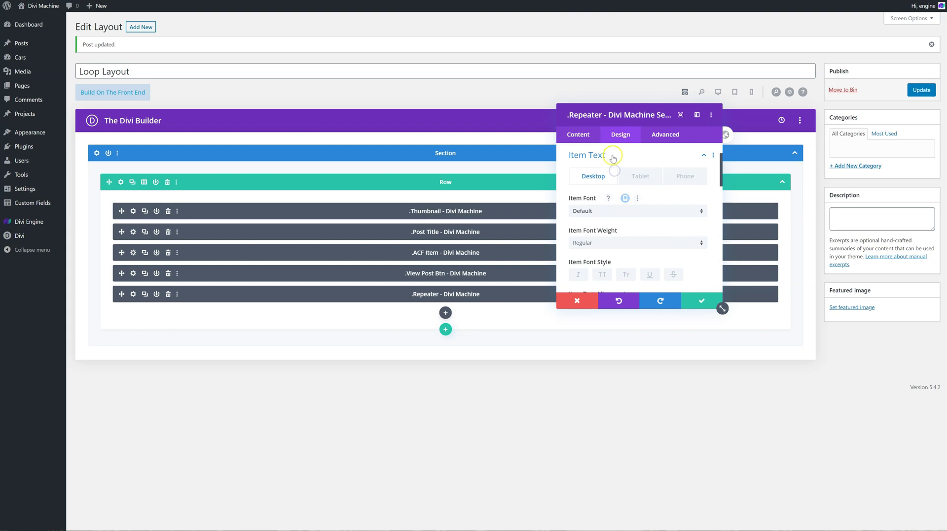
{"action": "left_click", "coordinate": [613, 157]}
Save the Repeater settings, move the module above View Post Btn, and update the layout
{"action": "left_click", "coordinate": [700, 243]}
{"action": "left_click_drag", "start_coordinate": [514, 288], "coordinate": [515, 269]}
{"action": "left_click", "coordinate": [915, 91]}
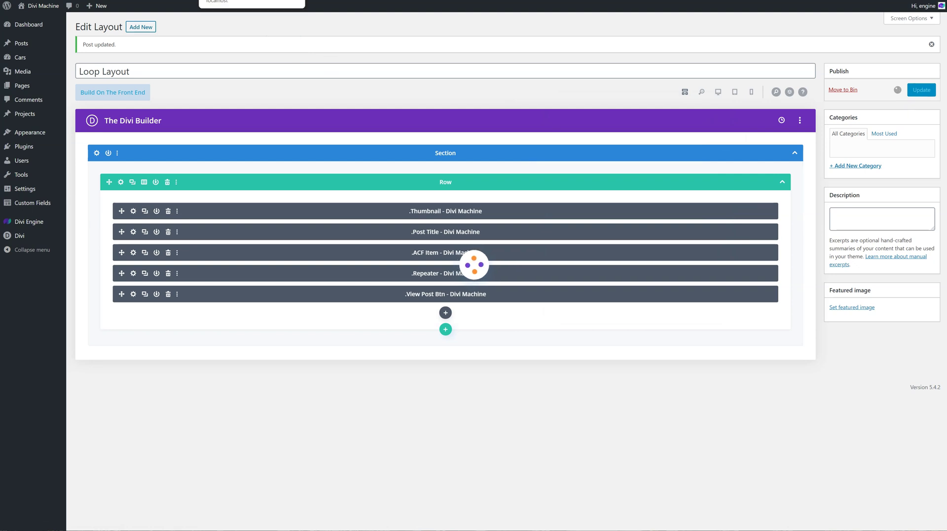
Switch to the front-end cars archive page and reload it to check the seats and doors icons
{"action": "left_click", "coordinate": [251, 1]}
{"action": "right_click", "coordinate": [161, 96]}
{"action": "left_click", "coordinate": [191, 124]}
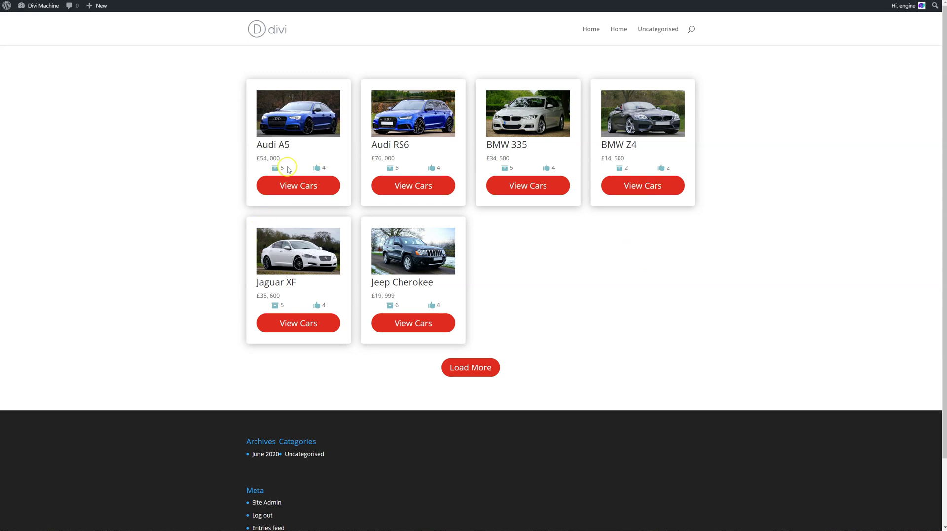
Inspect the cars archive with the developer tools and check its cards in the responsive device view
{"action": "right_click", "coordinate": [542, 216]}
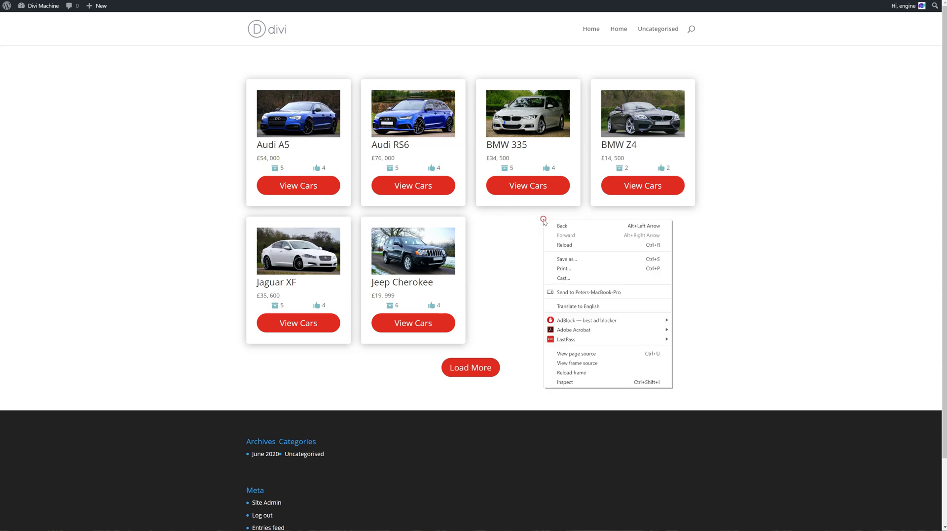
{"action": "left_click", "coordinate": [586, 382]}
{"action": "left_click", "coordinate": [413, 65]}
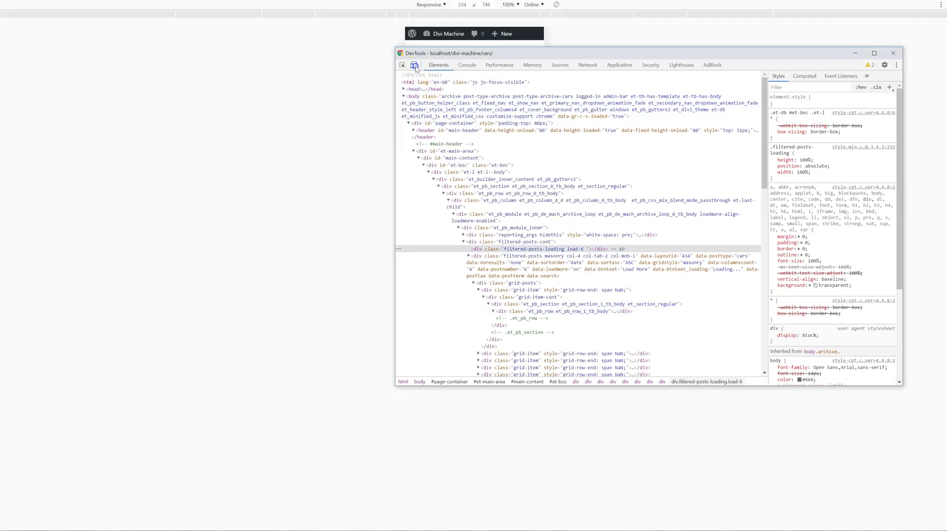
{"action": "left_click", "coordinate": [241, 114]}
{"action": "left_click_drag", "start_coordinate": [544, 154], "coordinate": [817, 198]}
Return the cars archive to the normal desktop view and load more cars into the grid
{"action": "right_click", "coordinate": [228, 127]}
{"action": "left_click", "coordinate": [286, 234]}
{"action": "left_click", "coordinate": [413, 65]}
{"action": "left_click", "coordinate": [173, 169]}
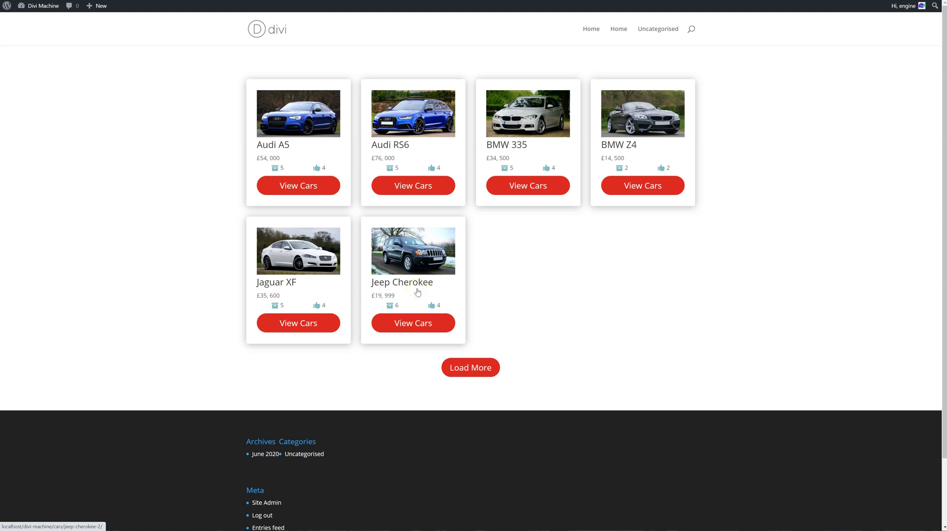
{"action": "left_click", "coordinate": [485, 368]}
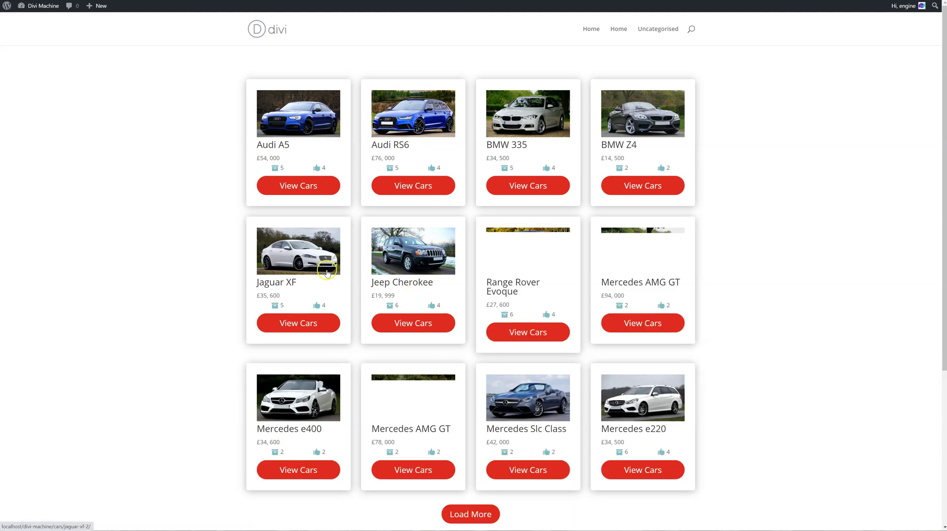